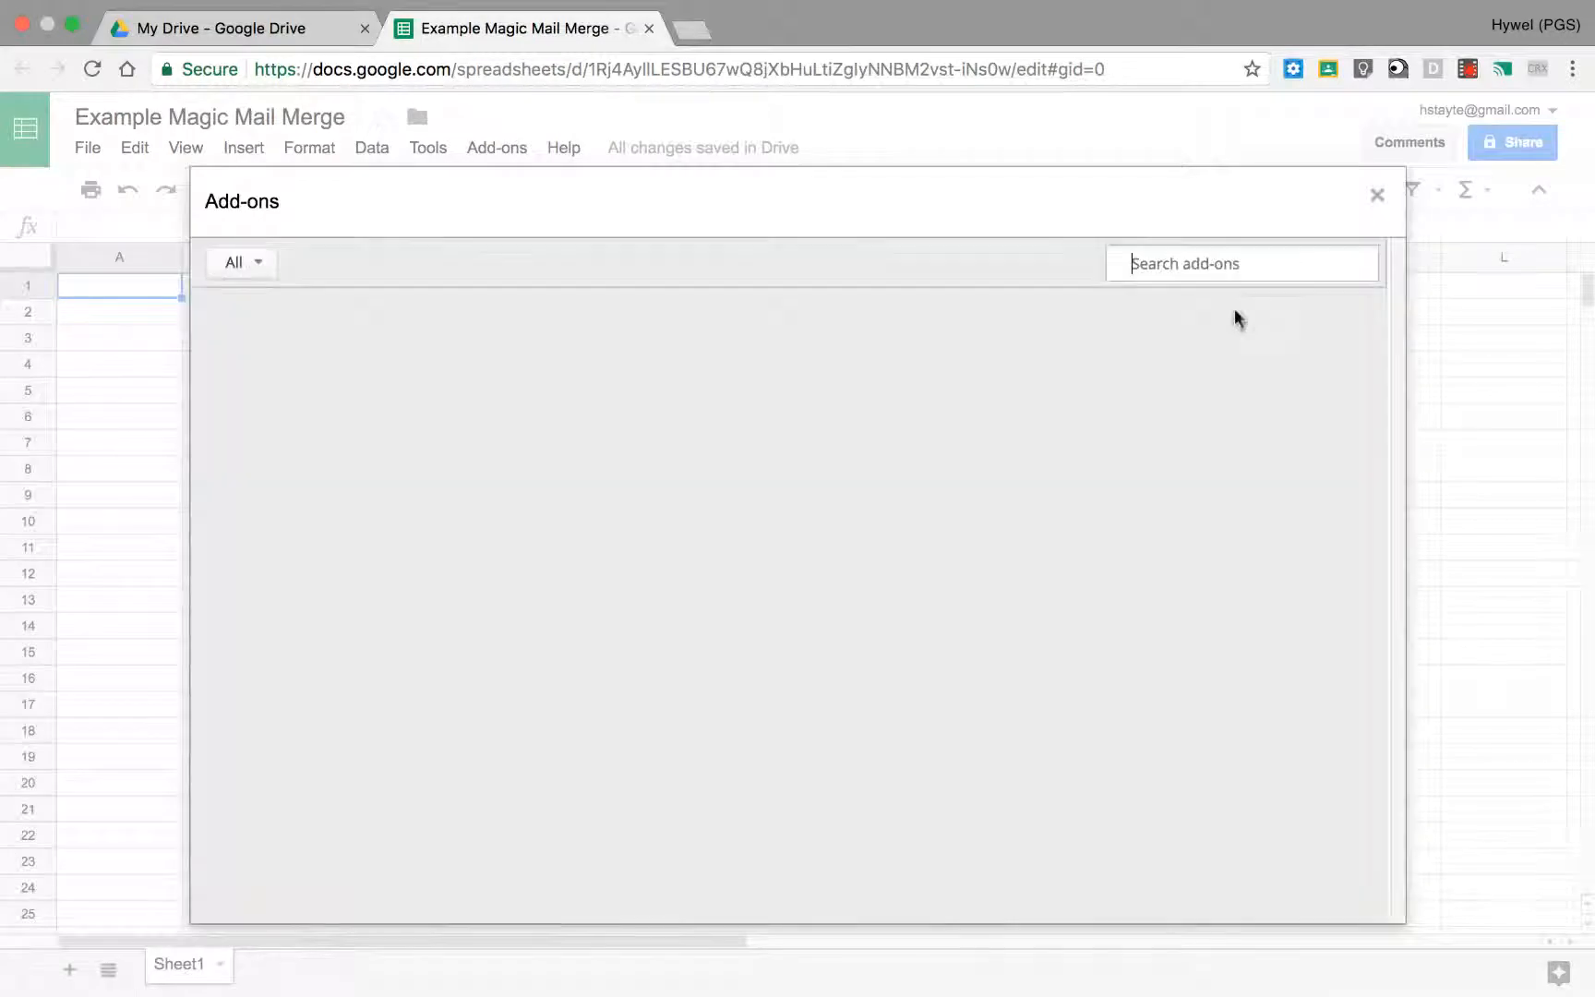
Step: Search the add-ons for "magic", install the free Magic Mail Merge add-on and dismiss its introductory notice
type("magic")
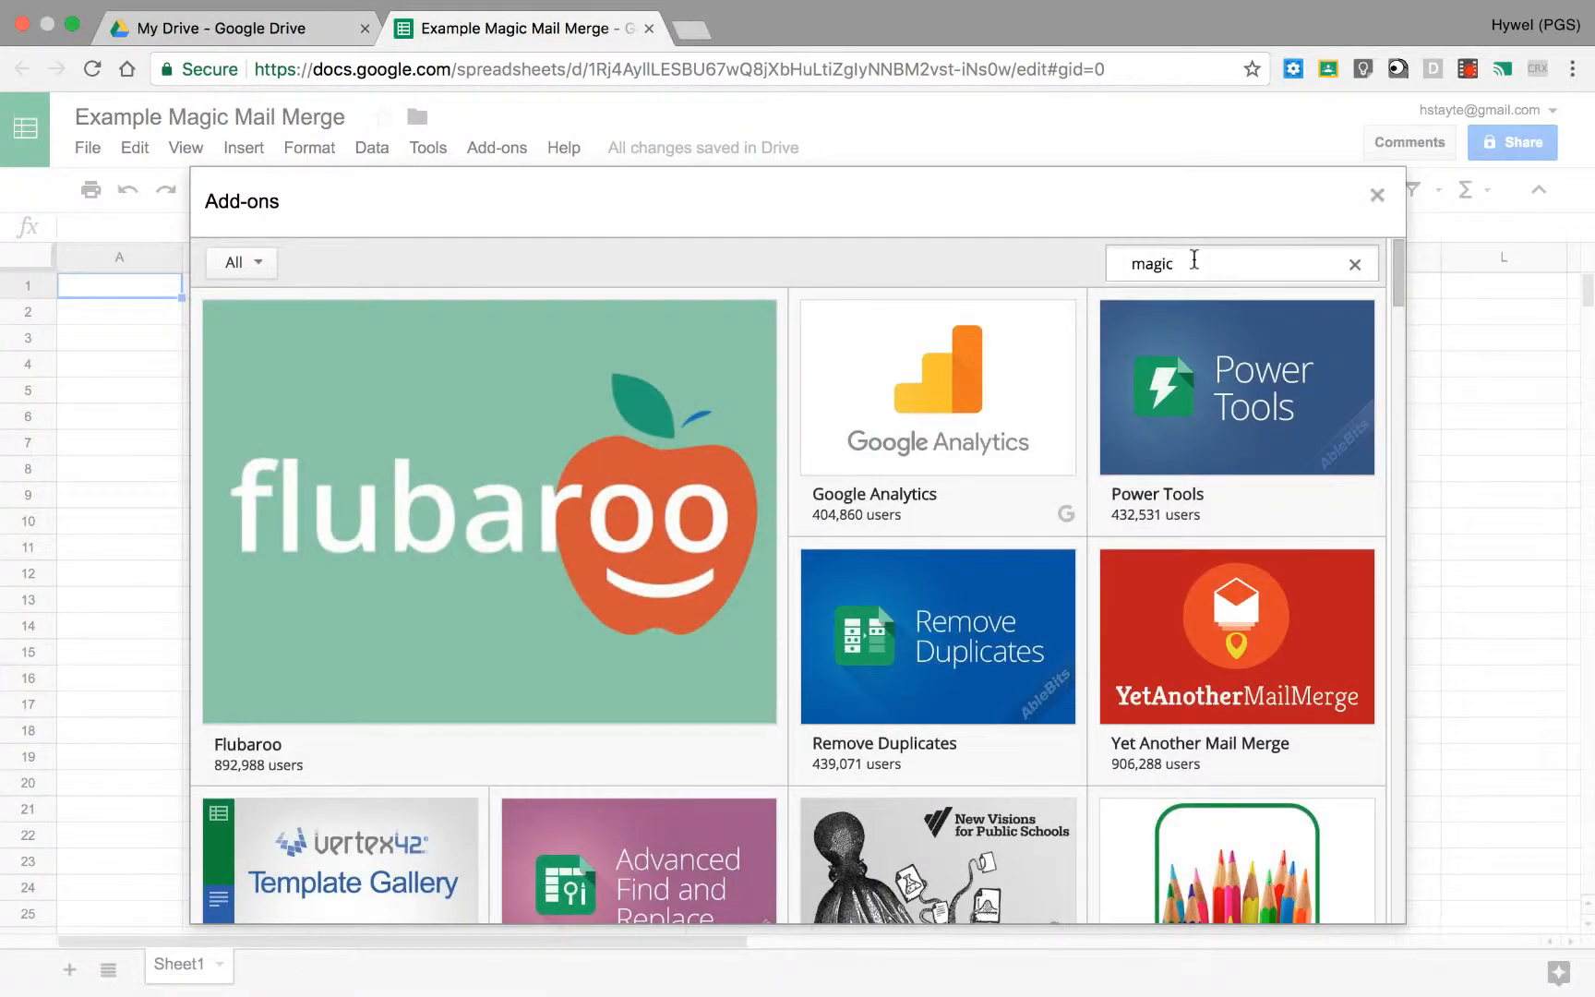
key("Return")
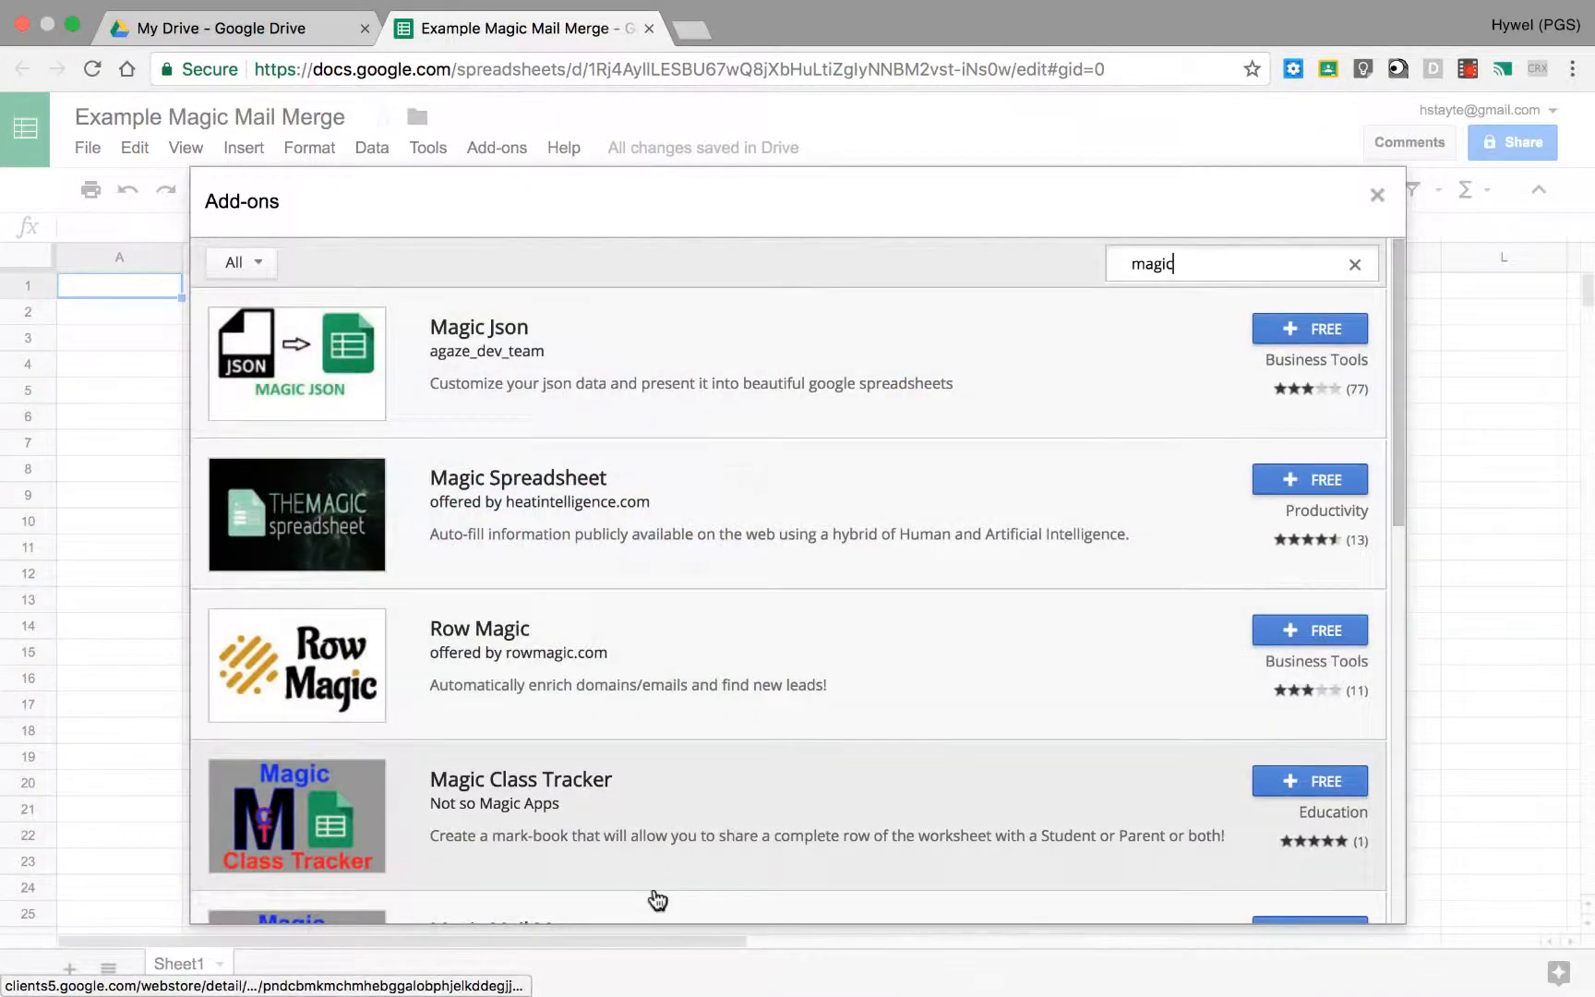
scroll(573, 804, "down", 2)
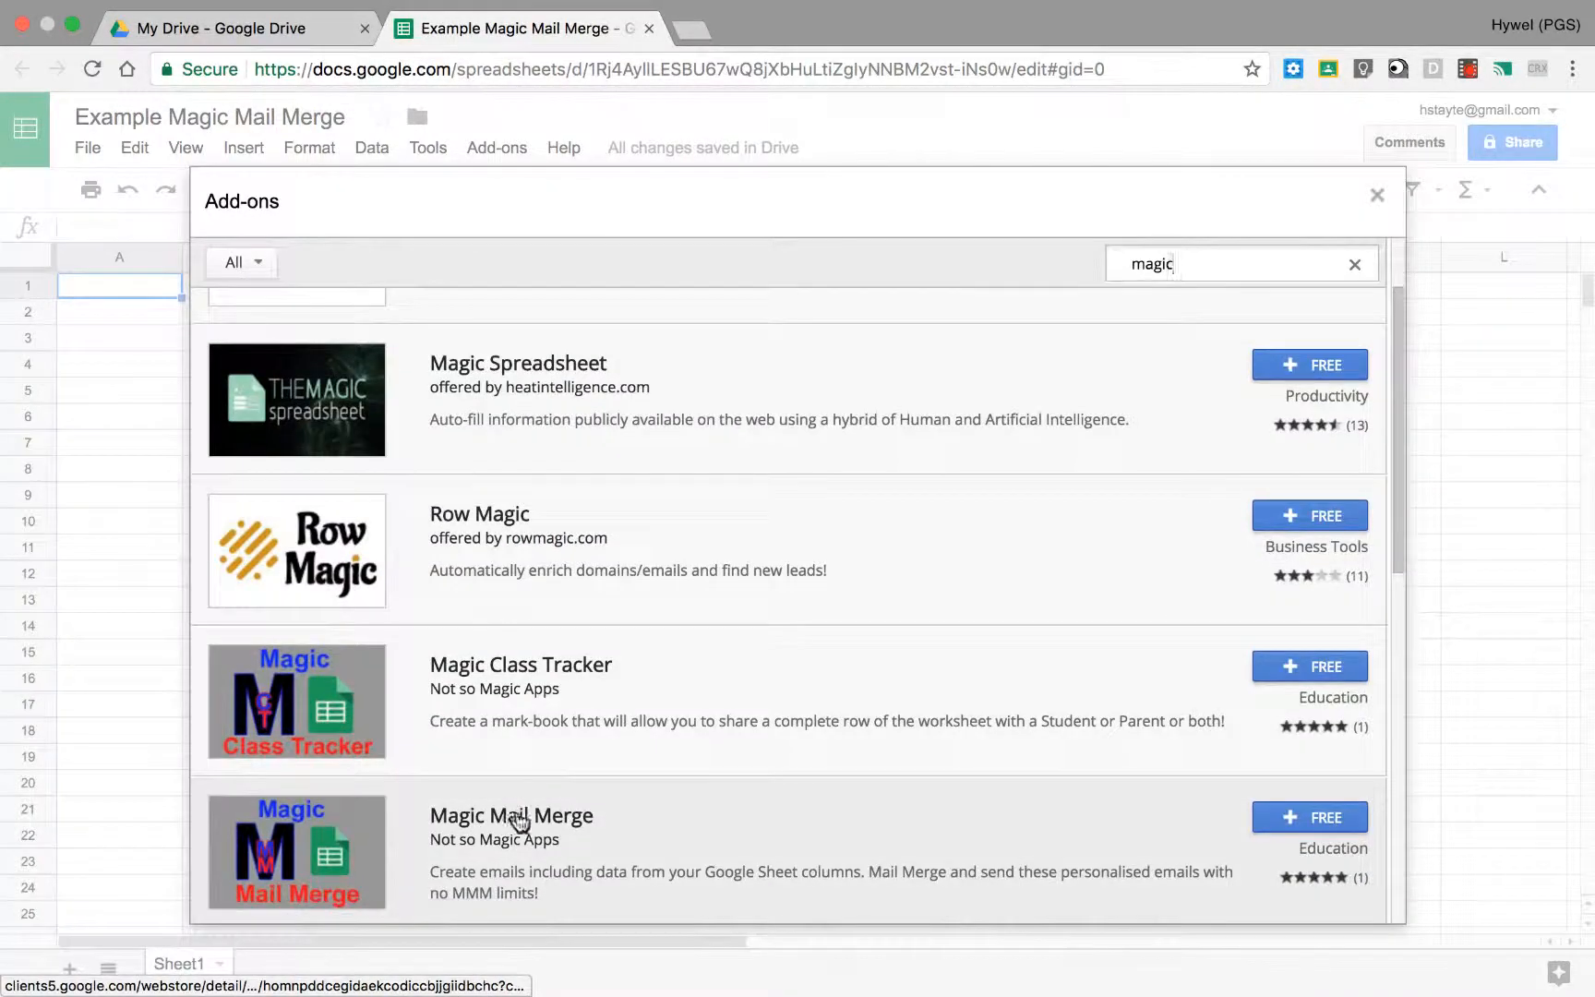
left_click(1339, 821)
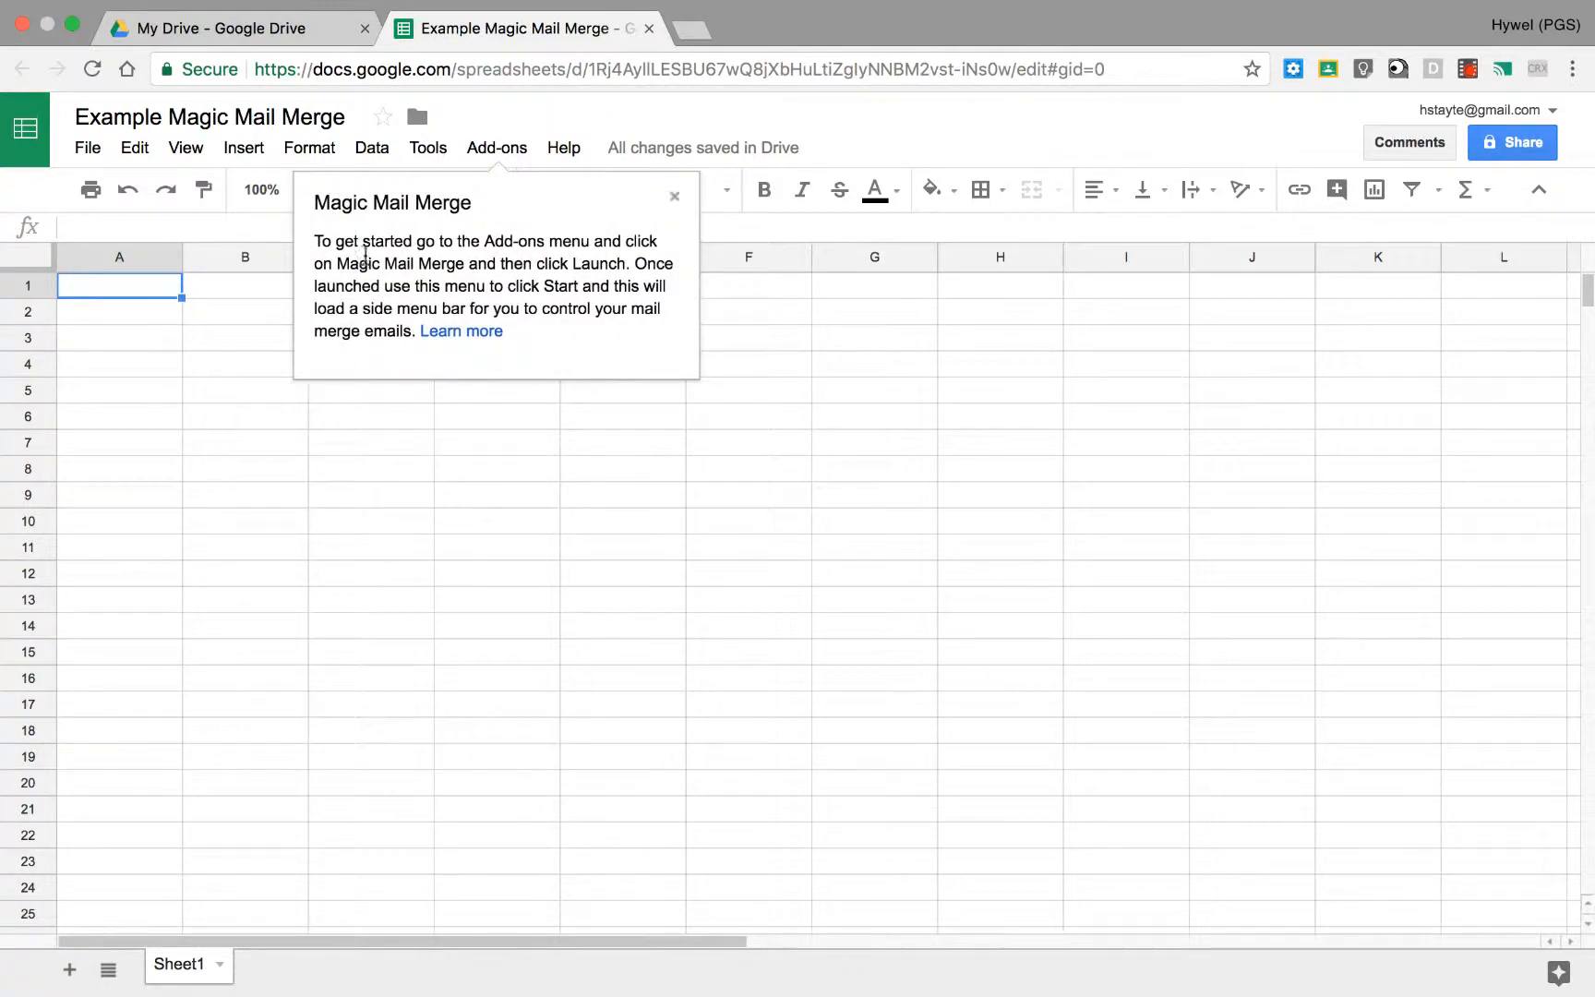
left_click(674, 201)
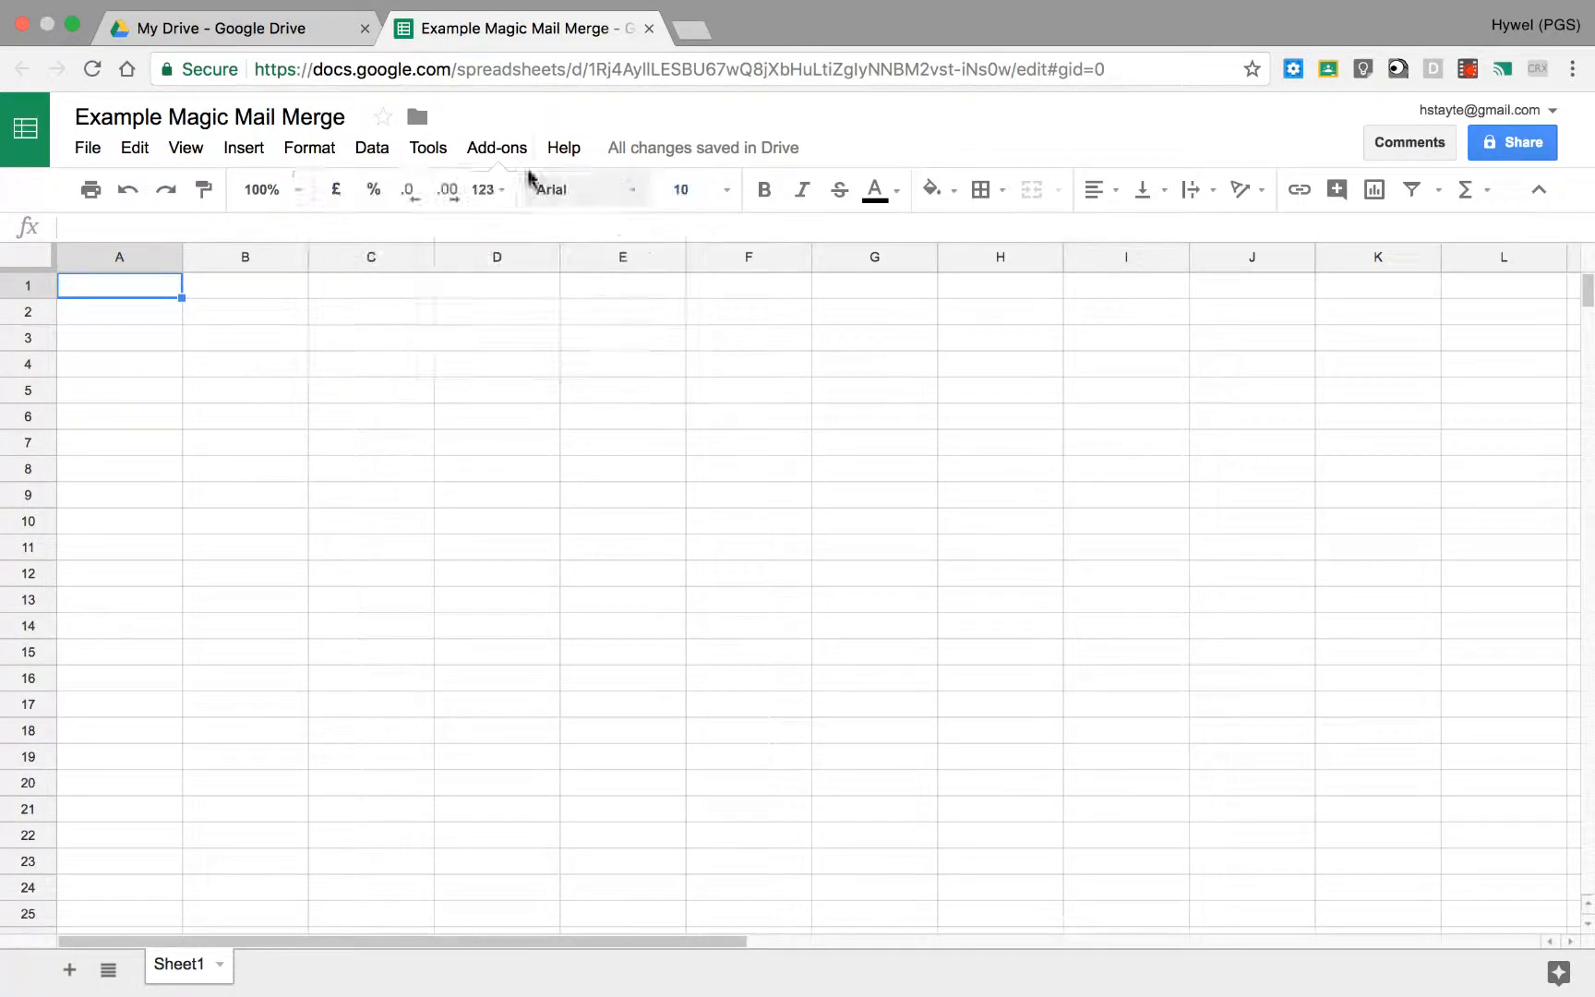
Step: Launch Magic Mail Merge in the spreadsheet and view the Email Template sheet
left_click(503, 150)
mouse_move(681, 313)
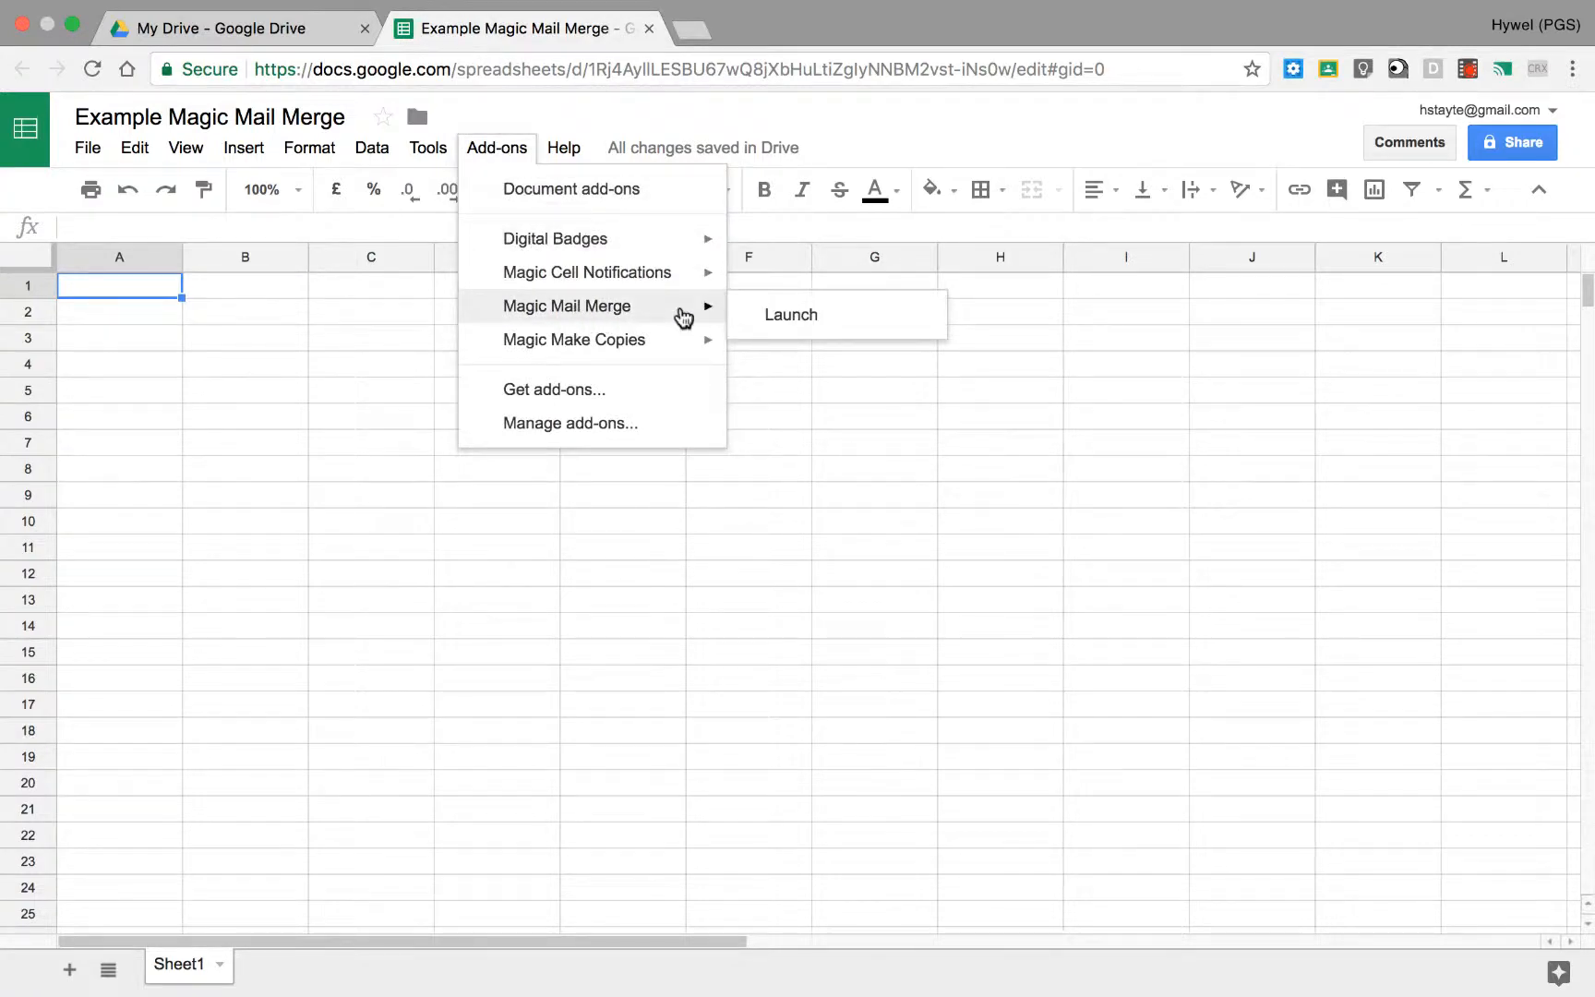
left_click(785, 315)
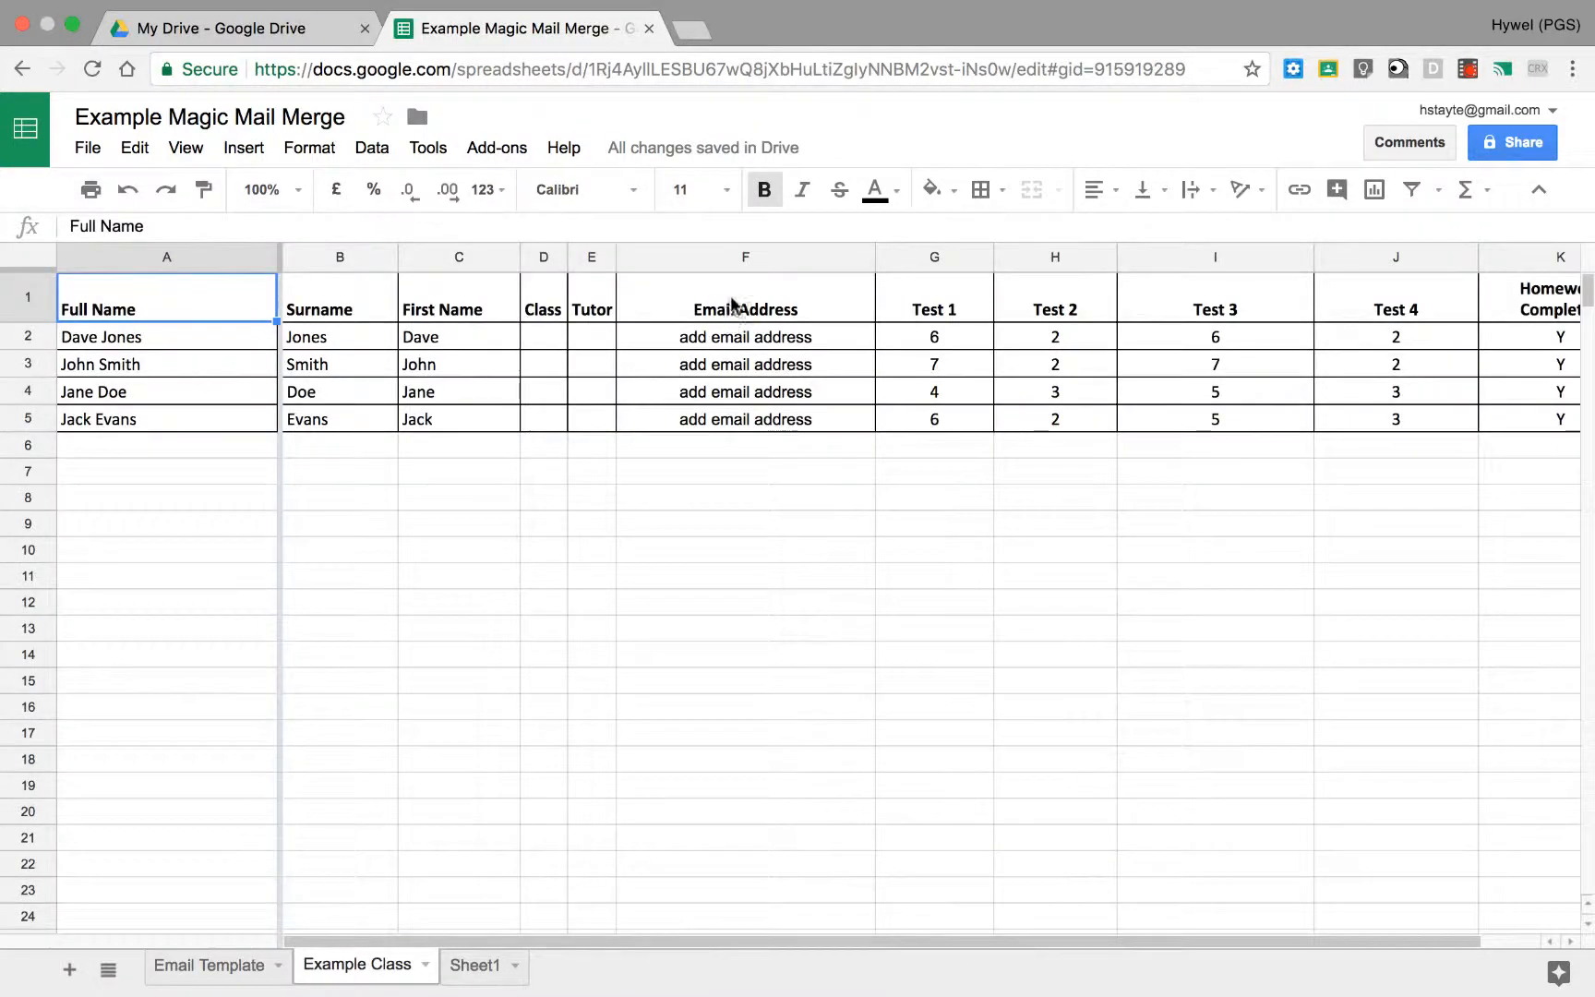
left_click(197, 984)
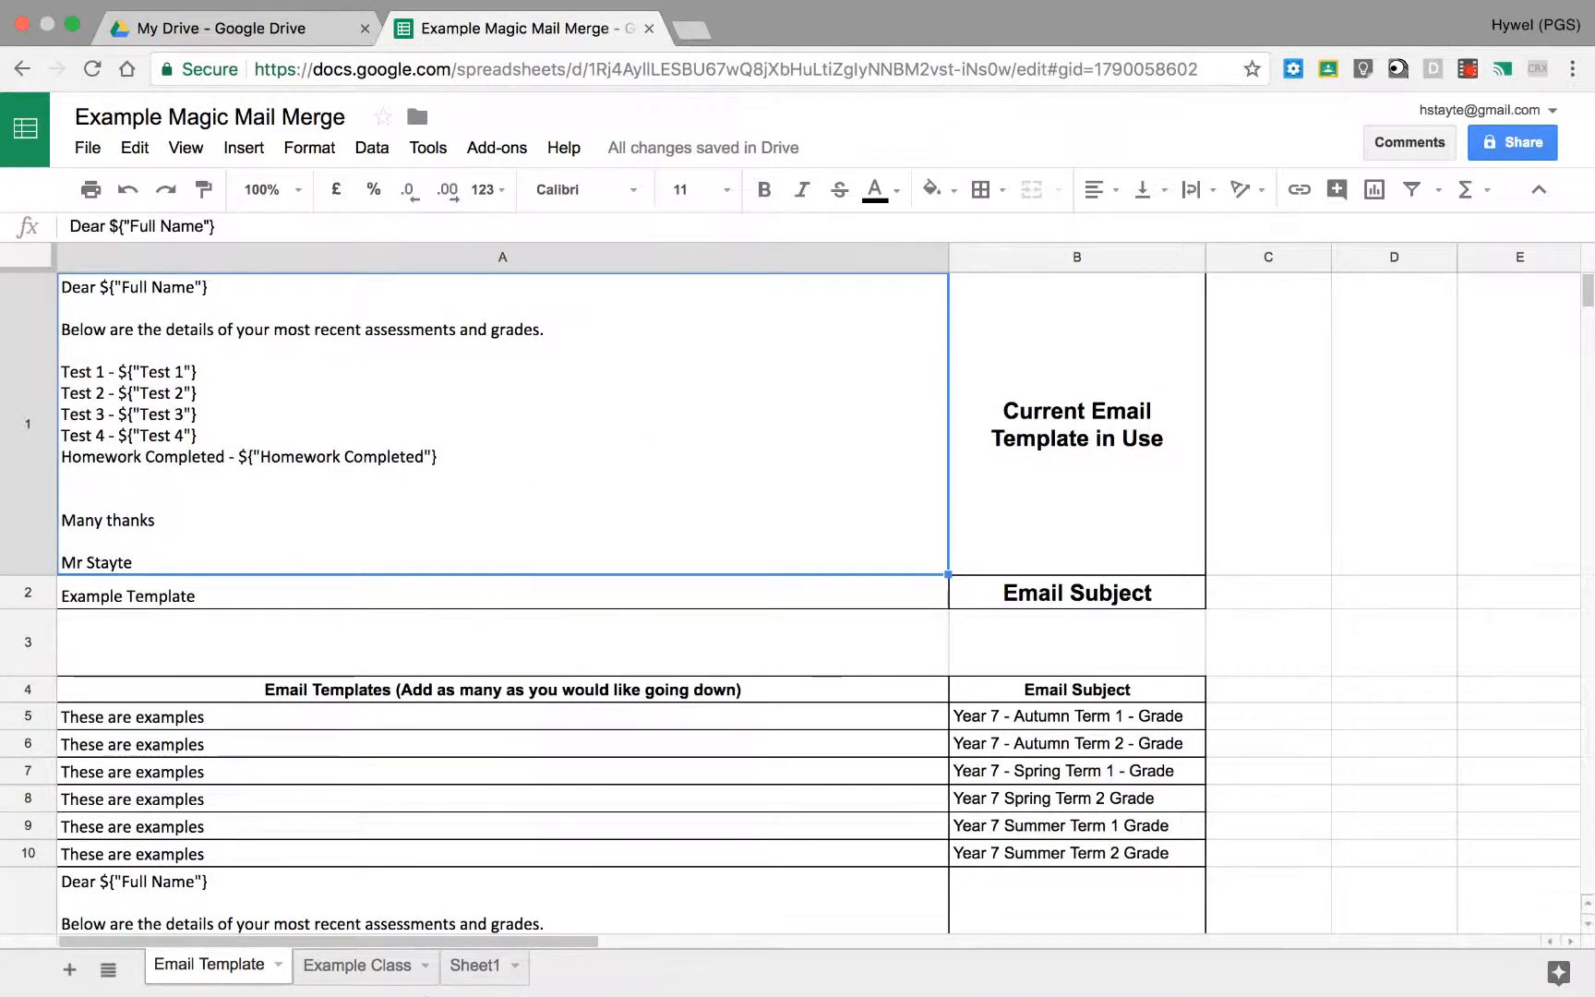
Step: On the Example Class sheet, enter the email address for the first pupil and fill it down to F5
left_click(402, 966)
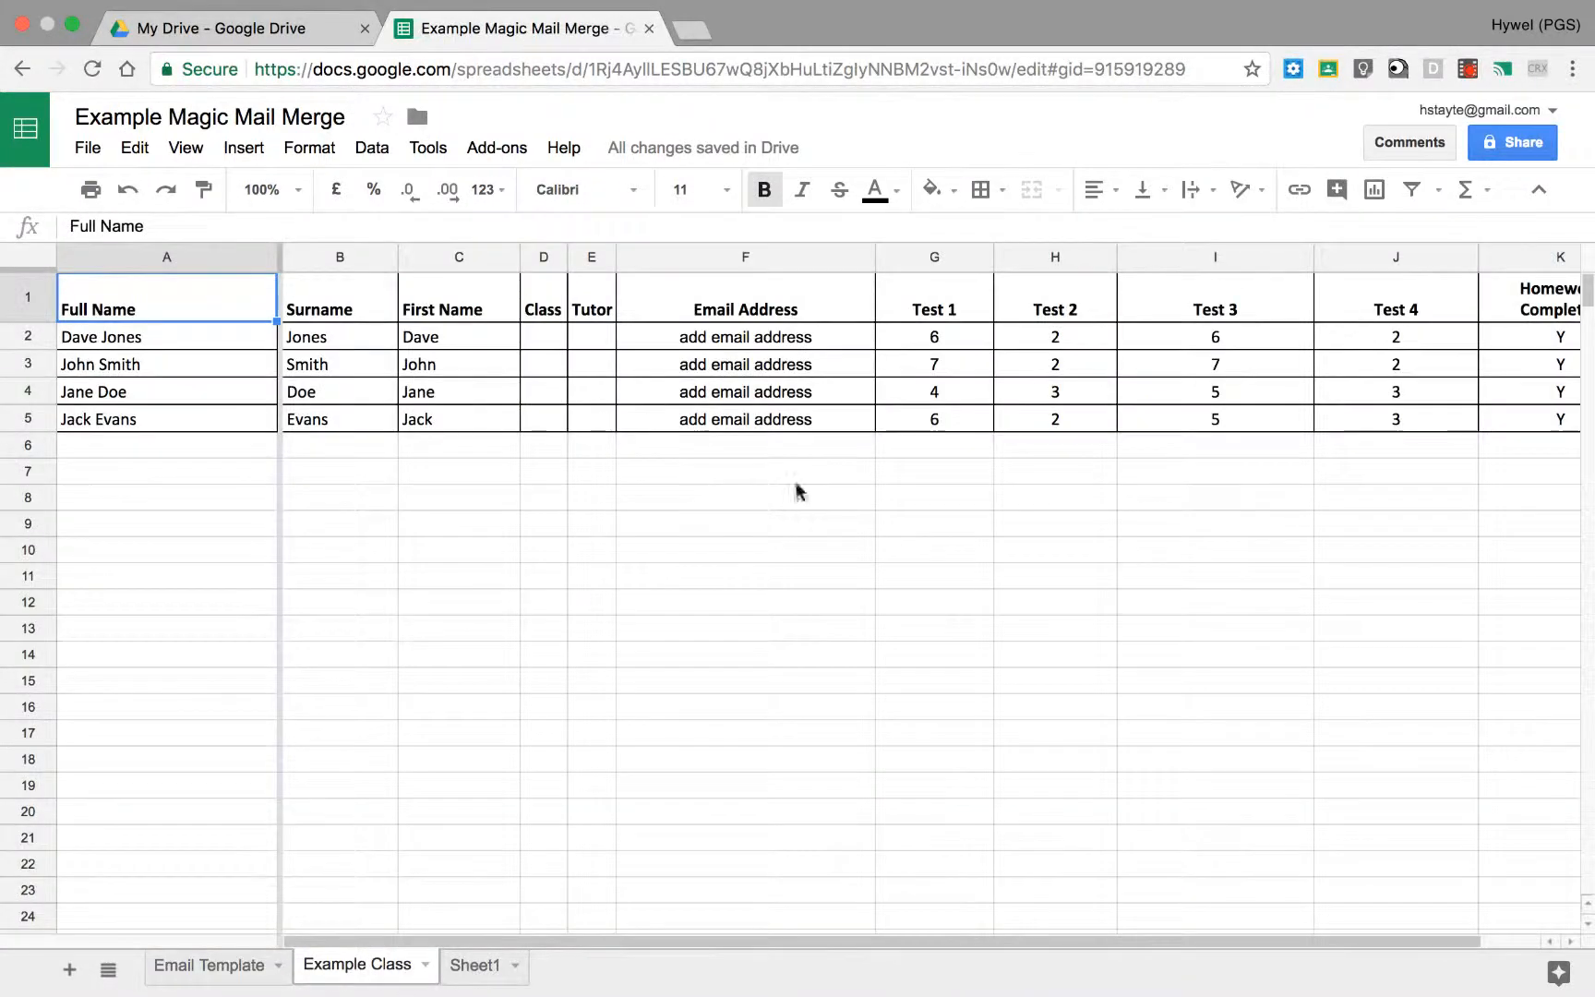
left_click(780, 340)
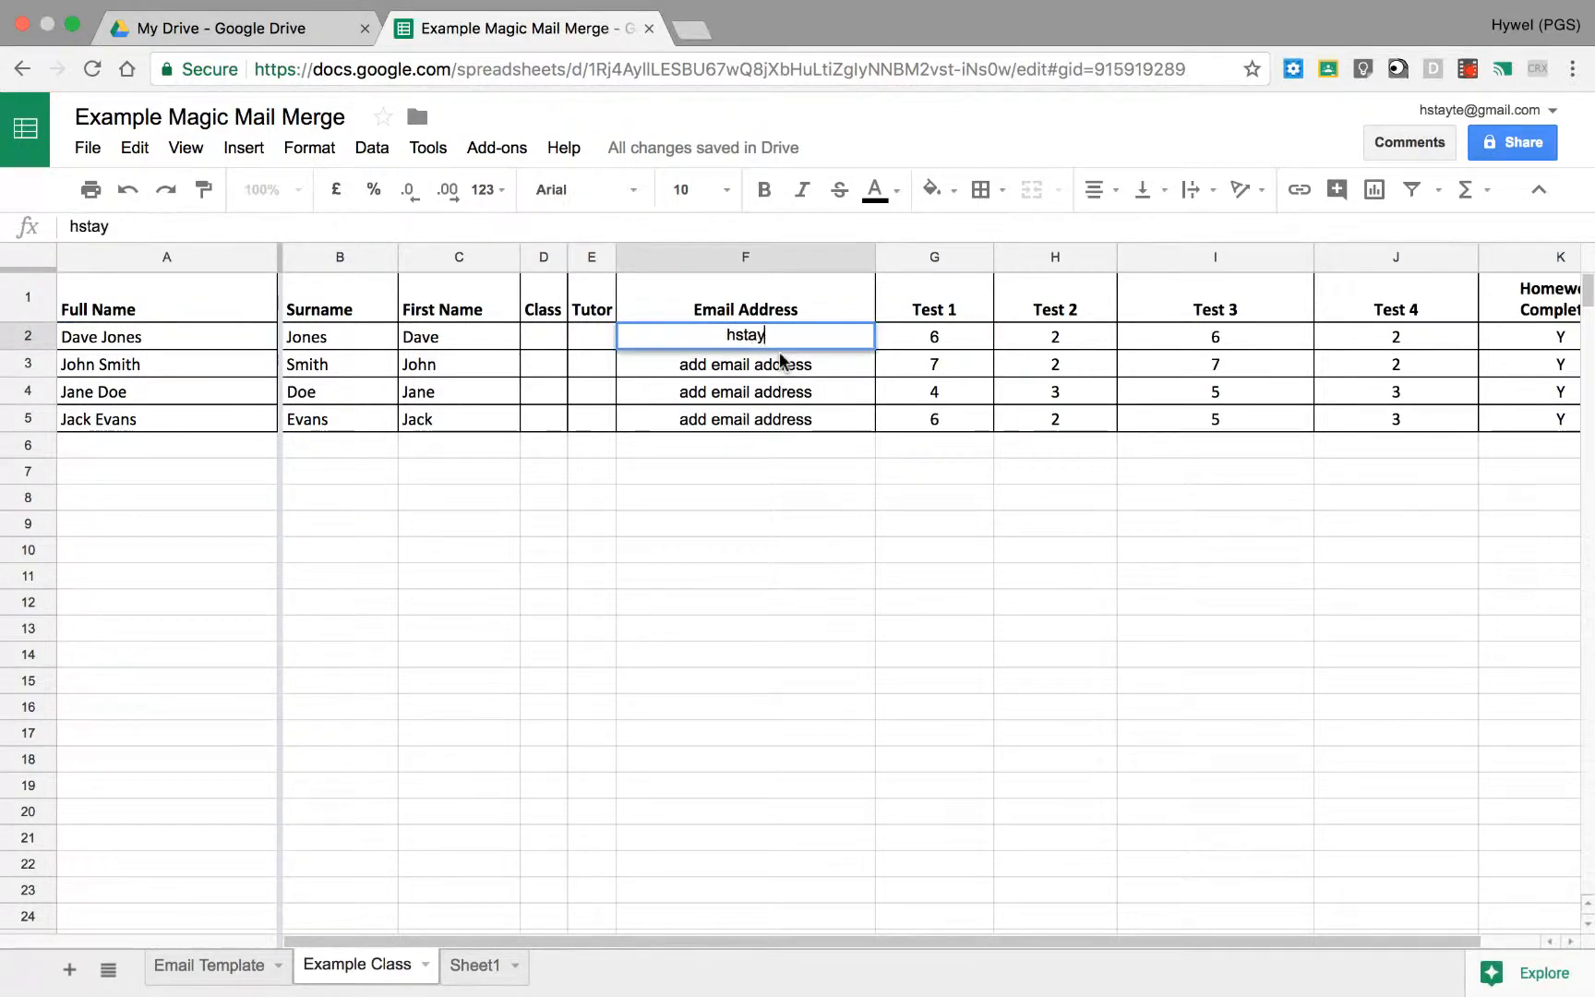
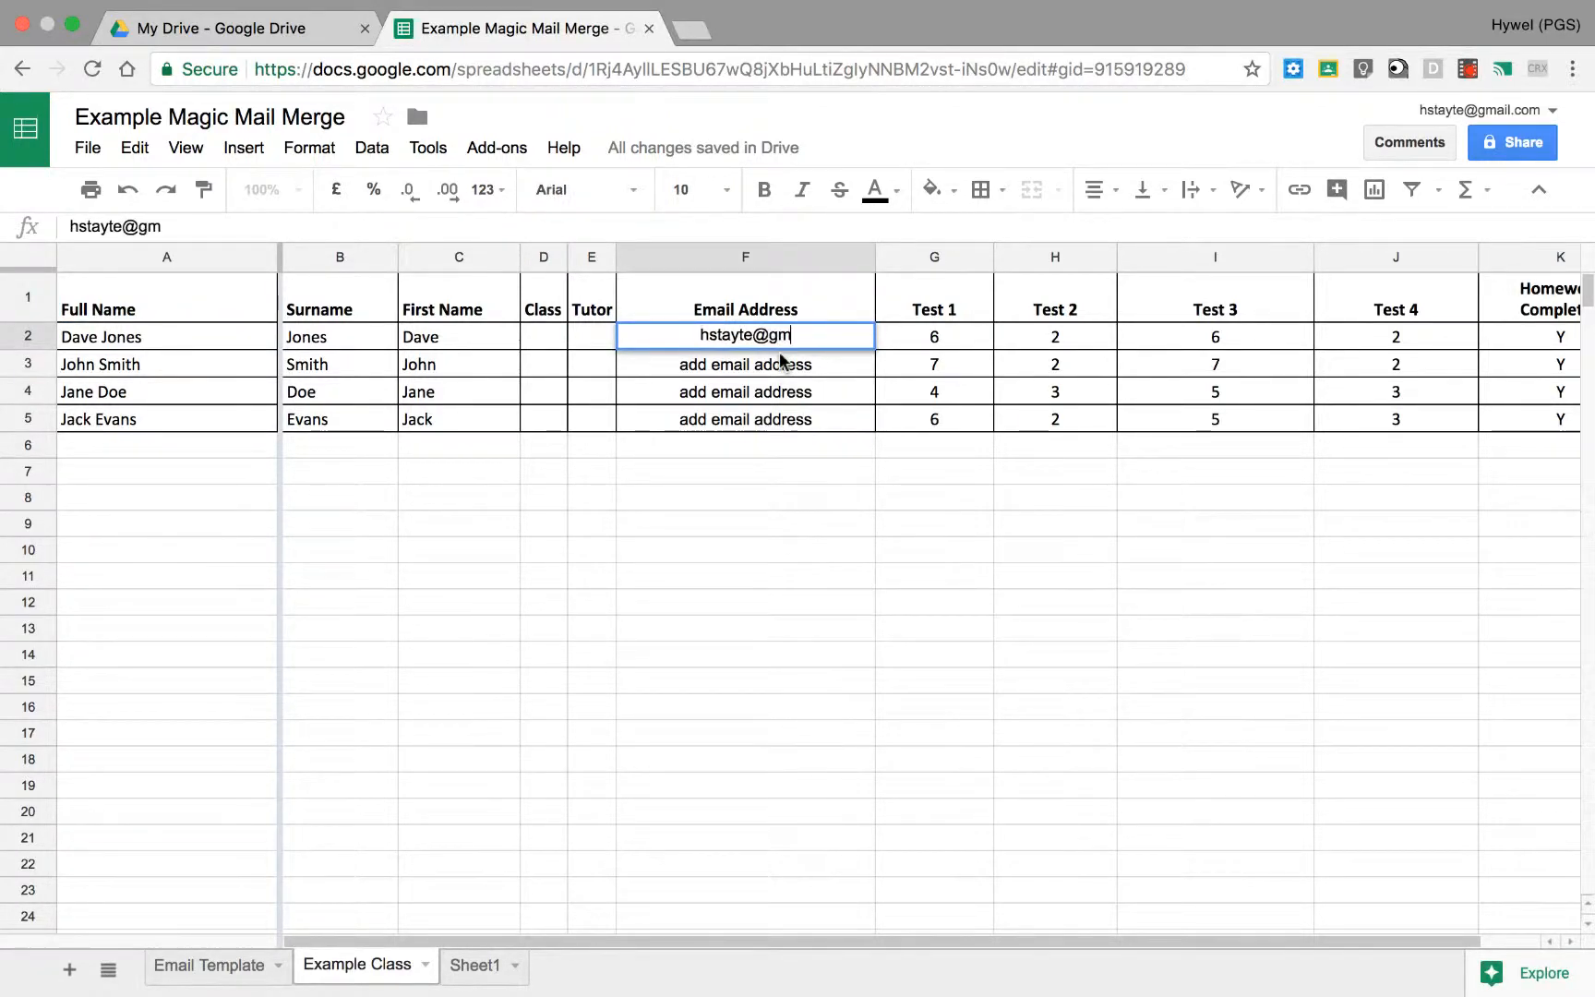
key("Return")
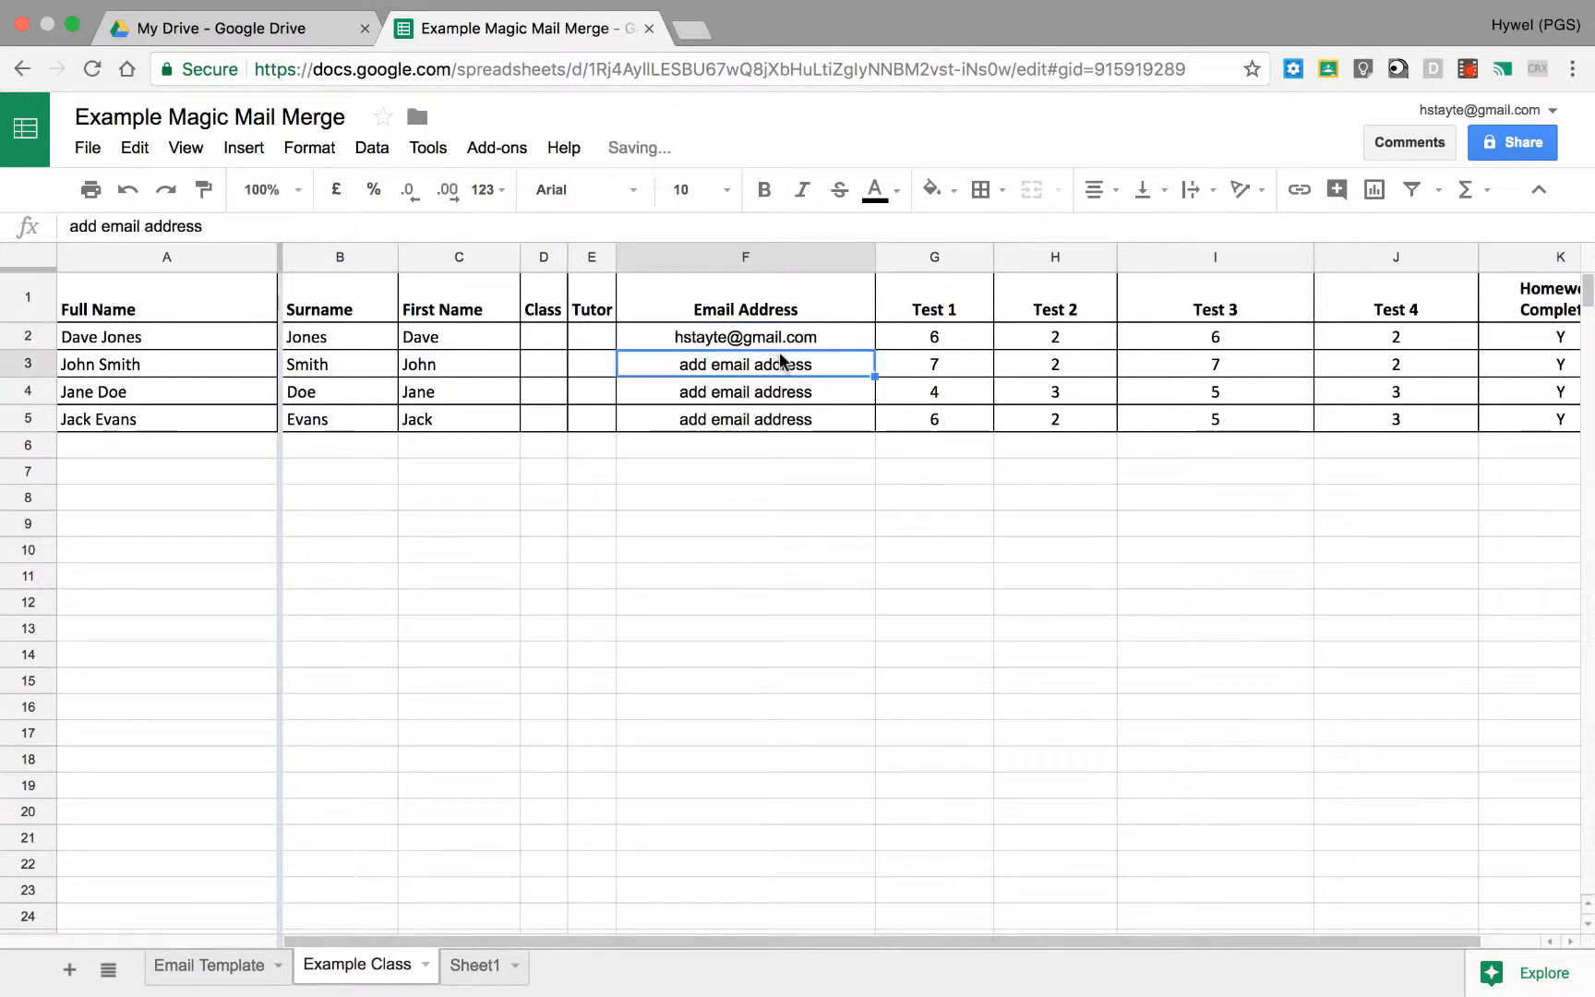
left_click(821, 347)
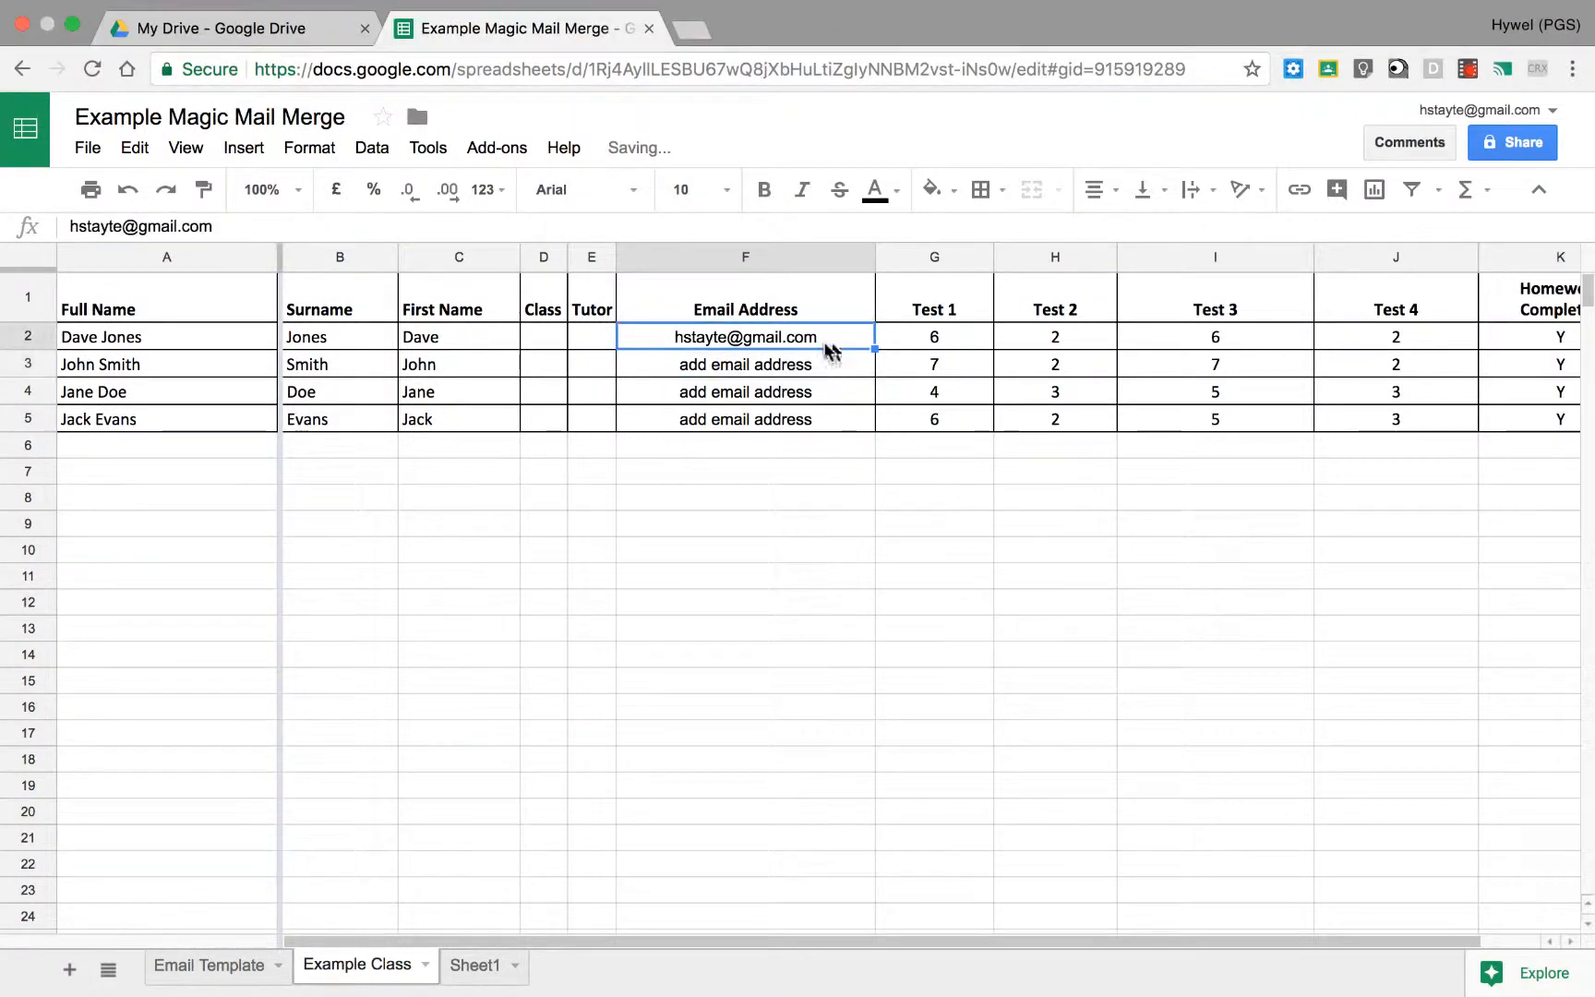
left_click_drag(874, 349, 864, 424)
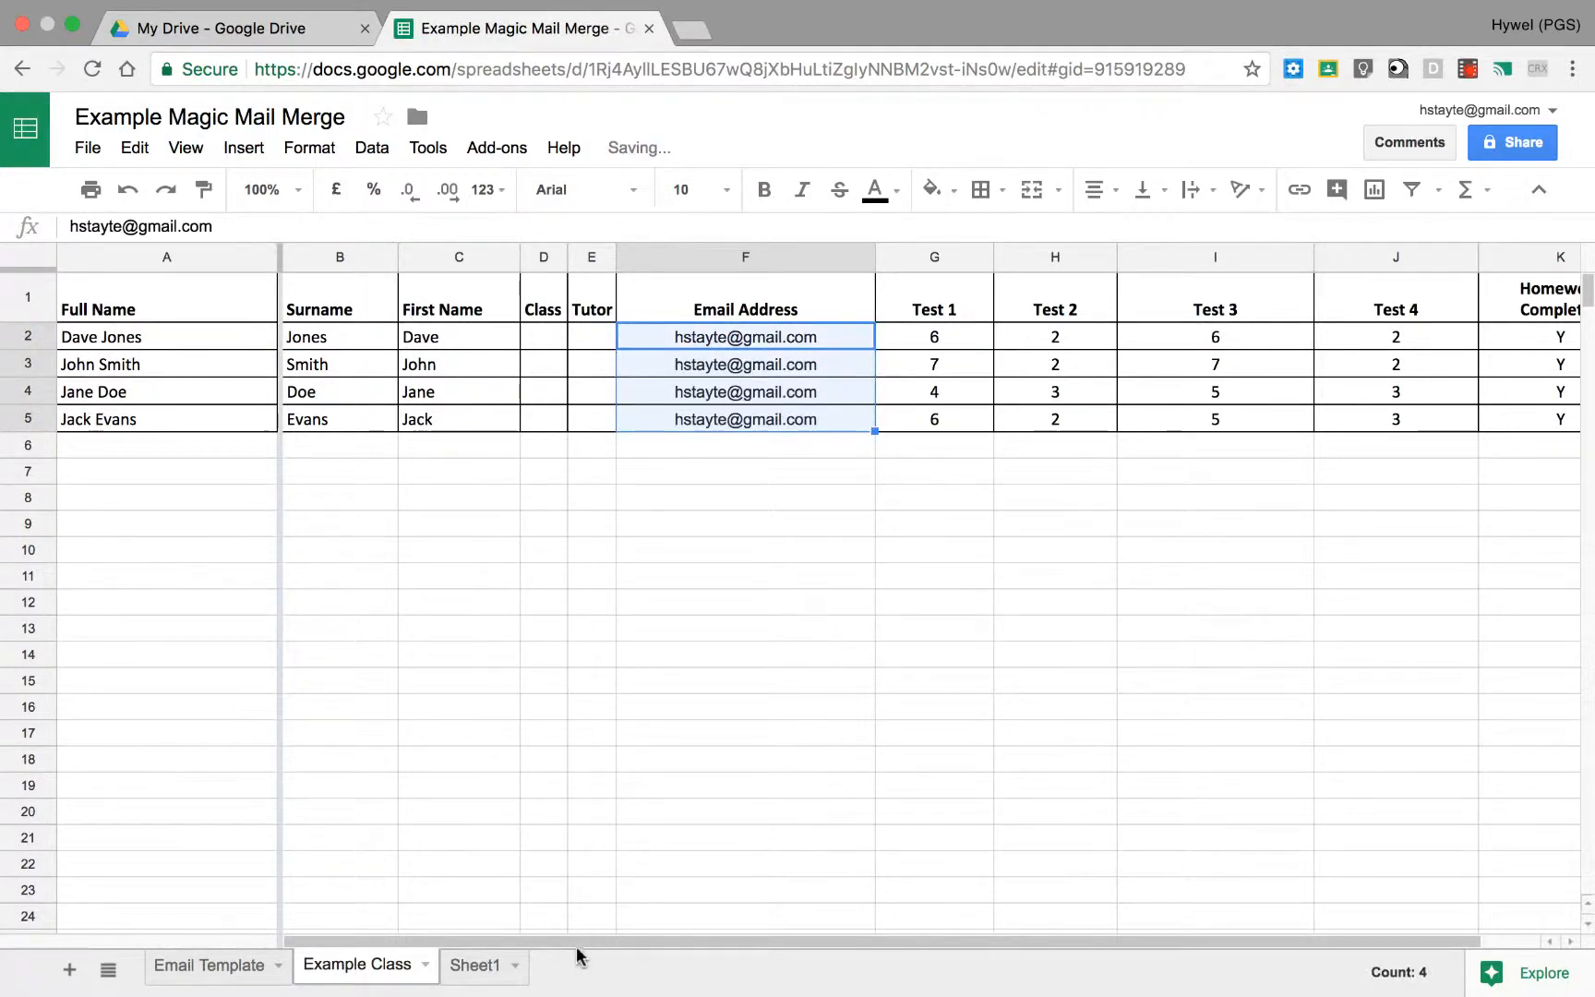
scroll(590, 951, "right", 2)
scroll(623, 934, "left", 2)
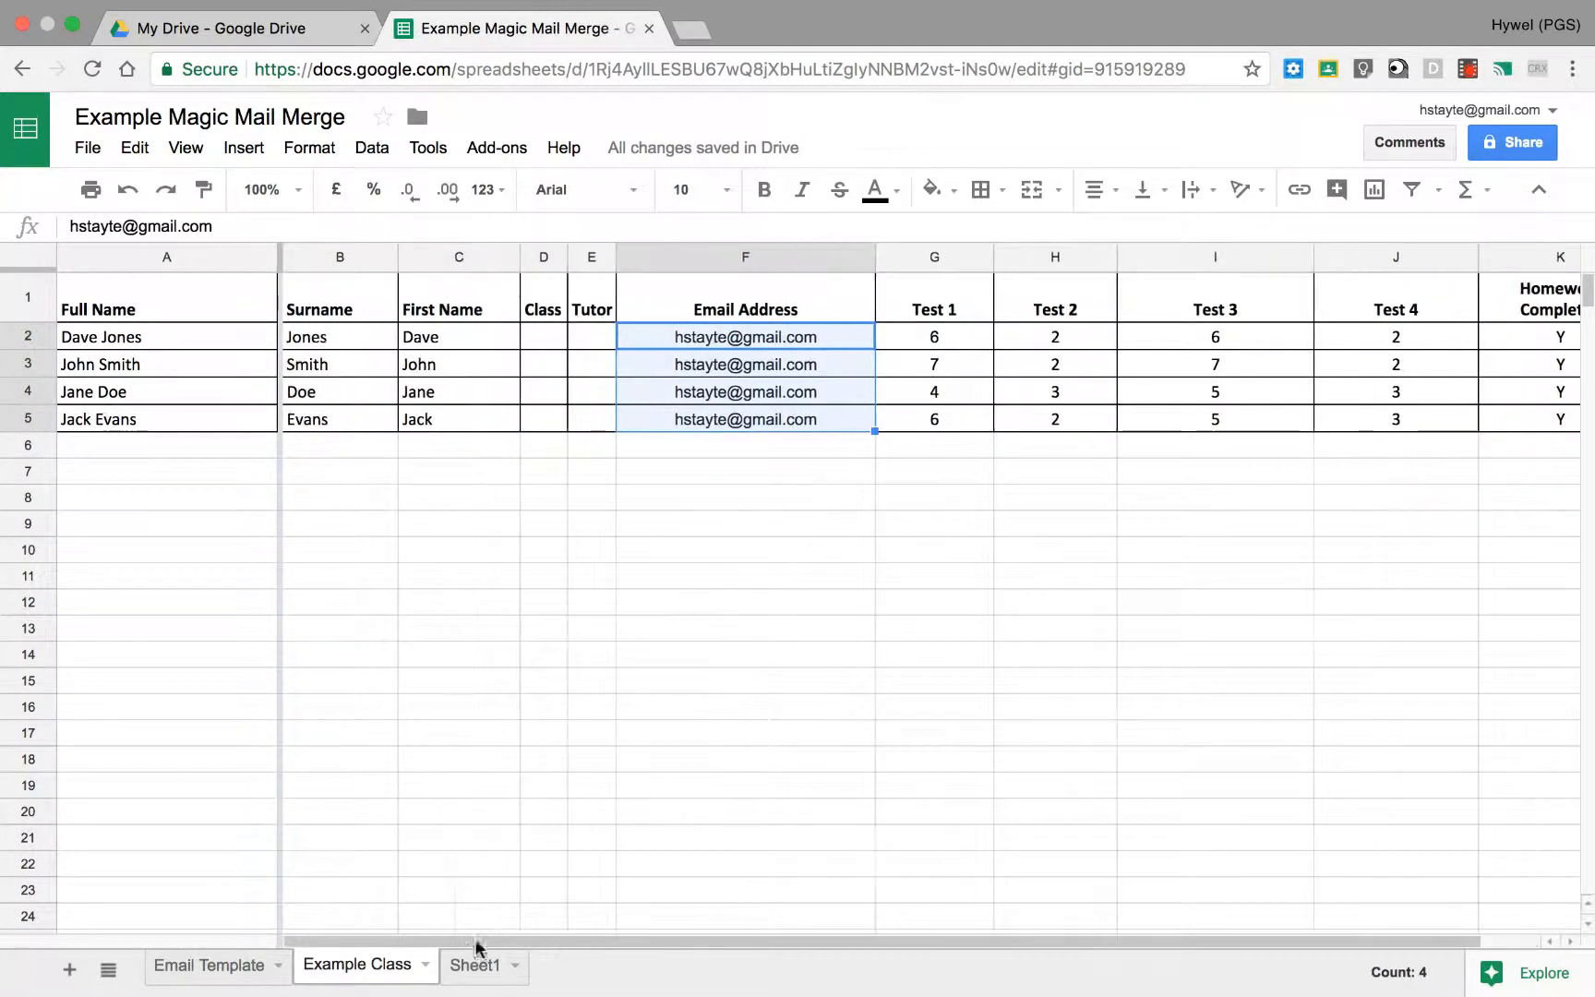
Step: Return to the Email Template sheet and start Magic Mail Merge
left_click(210, 966)
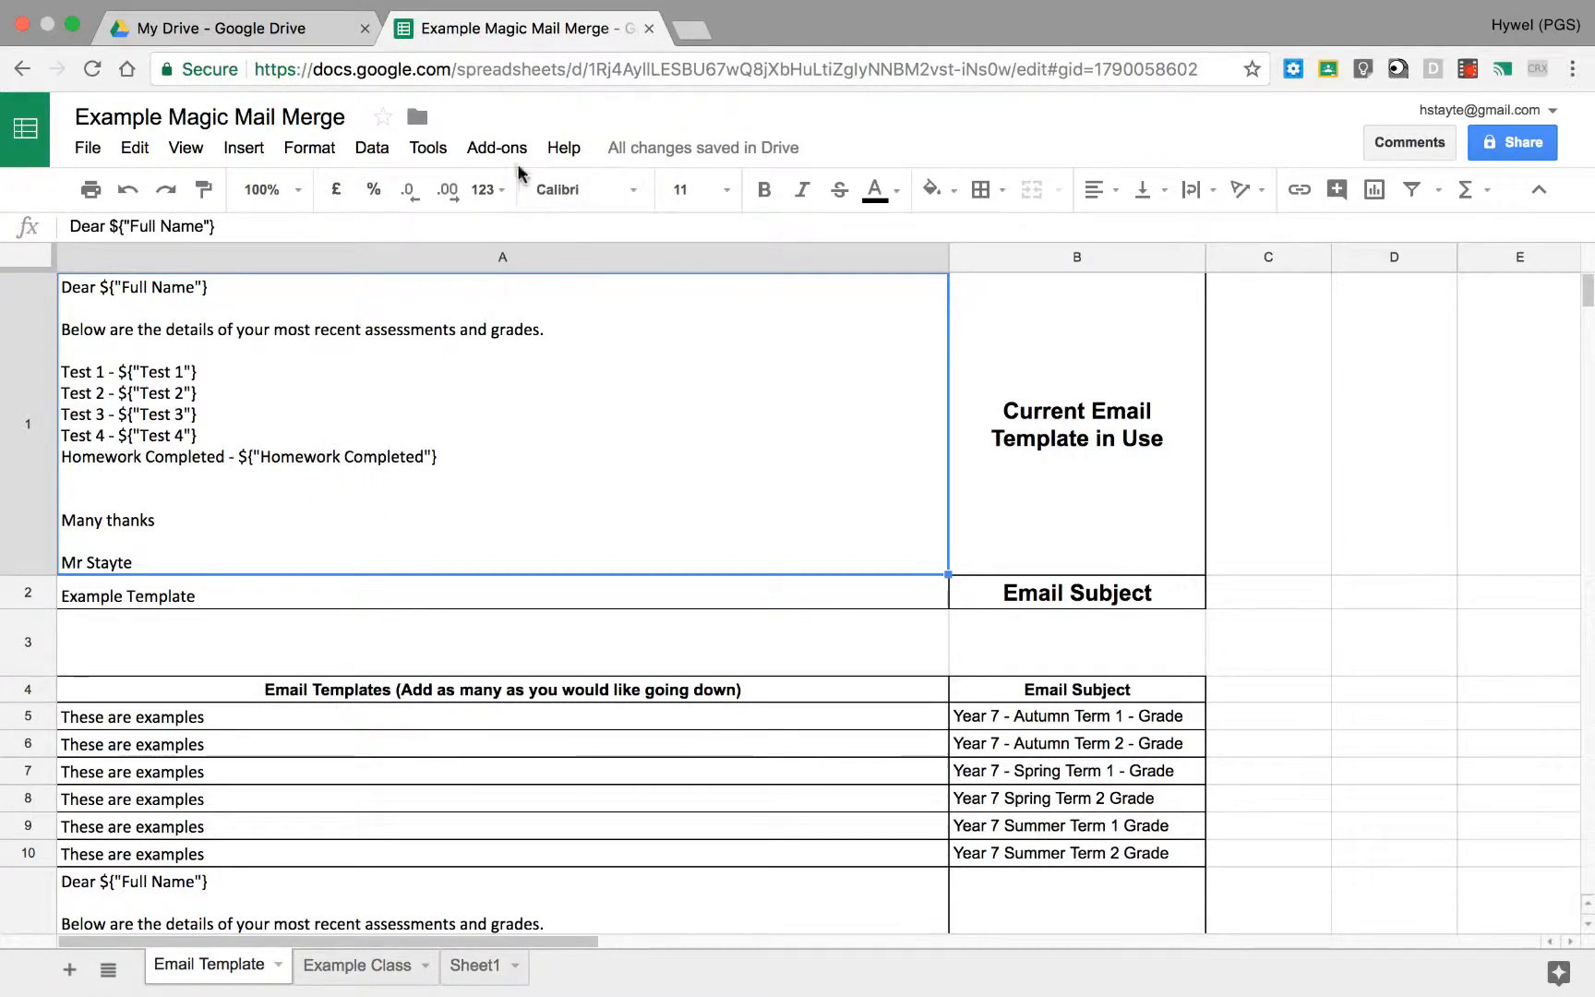
left_click(498, 148)
mouse_move(647, 318)
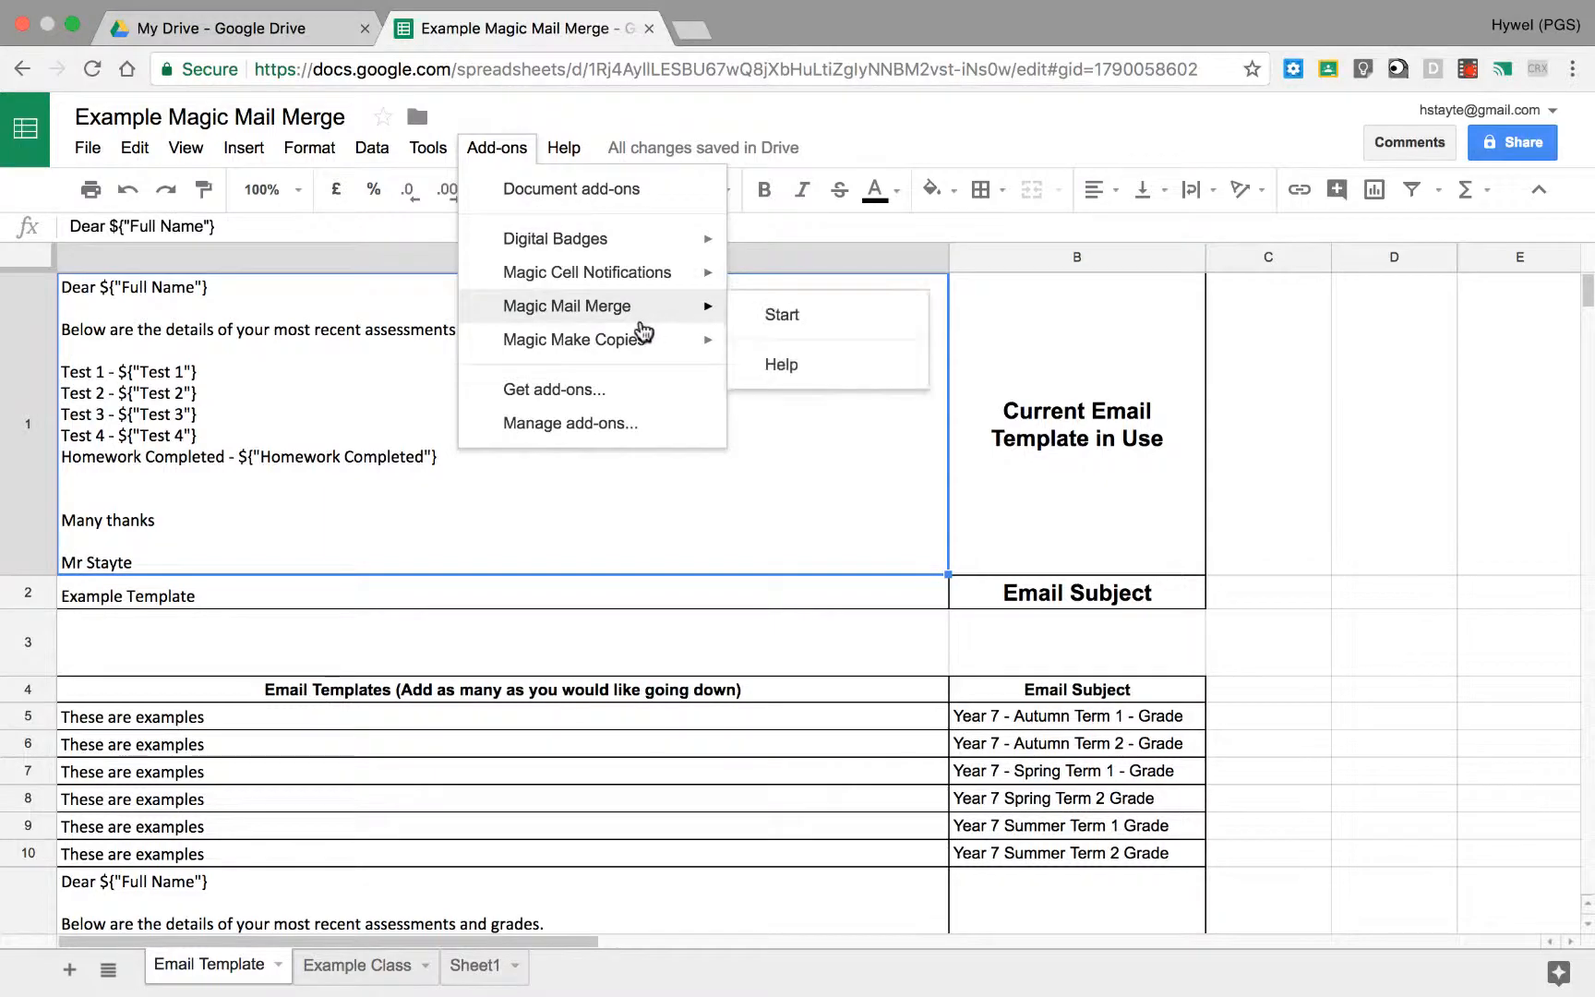
left_click(768, 314)
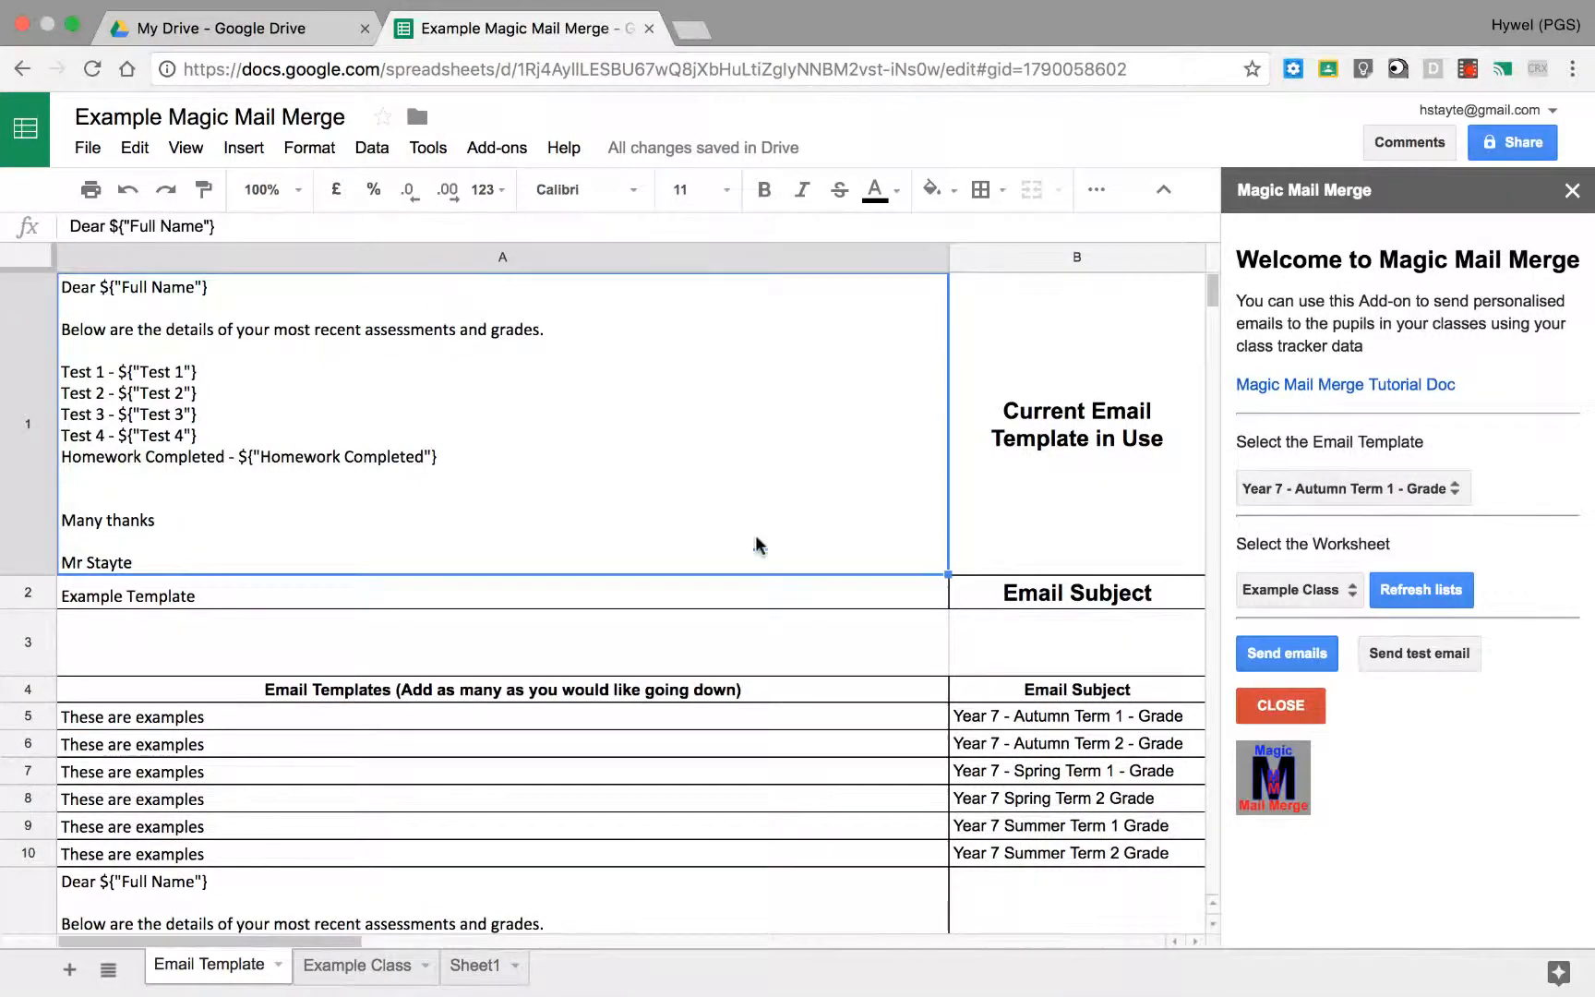
Step: Compare the template rows on the sheet with the email template choices offered by Magic Mail Merge
left_click_drag(809, 718, 1062, 900)
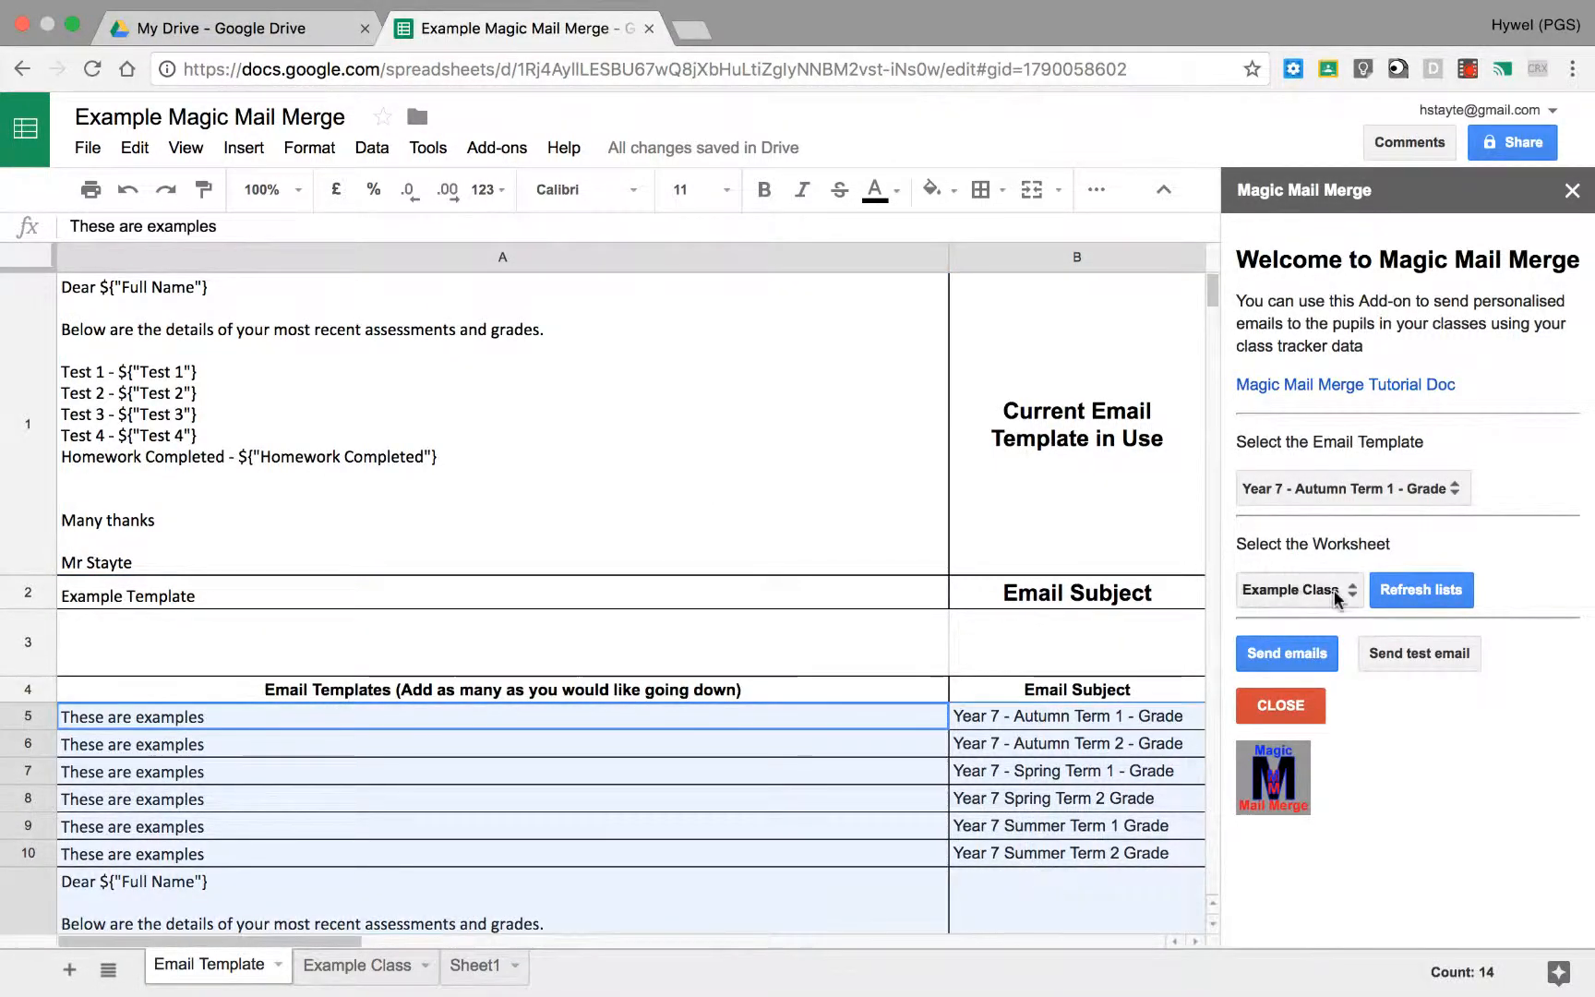
left_click(1357, 486)
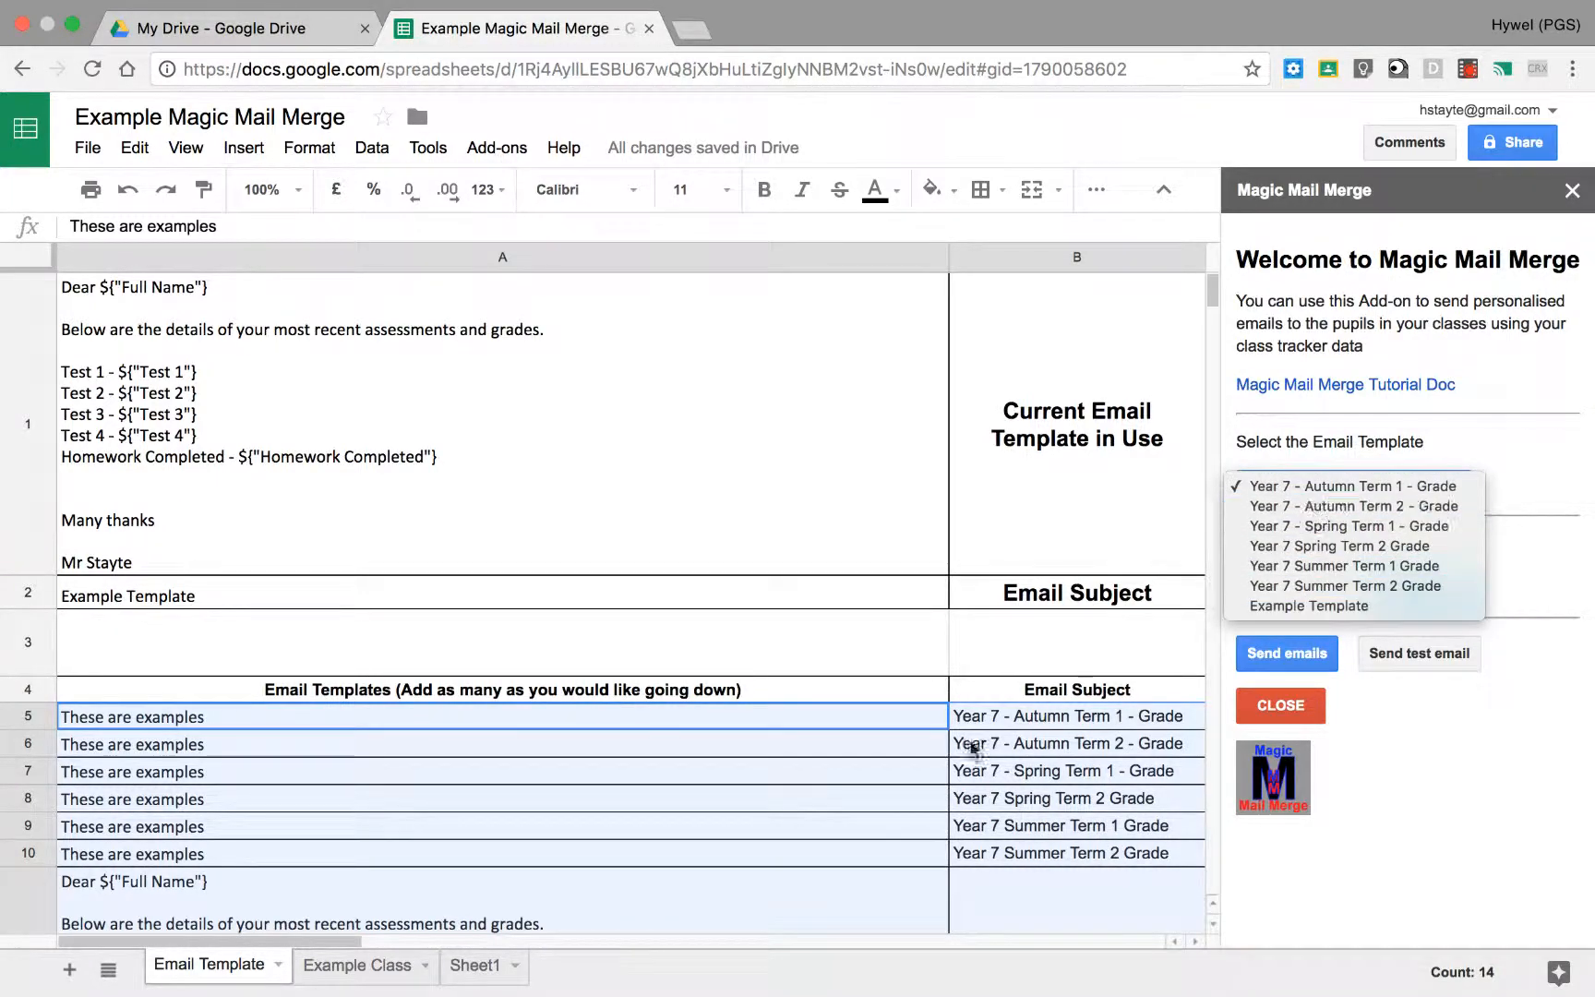
left_click(845, 774)
Step: Add "Year 10 Template" as a new email subject in cell B12, below Example Template
scroll(849, 757, "down", 3)
scroll(851, 744, "down", 2)
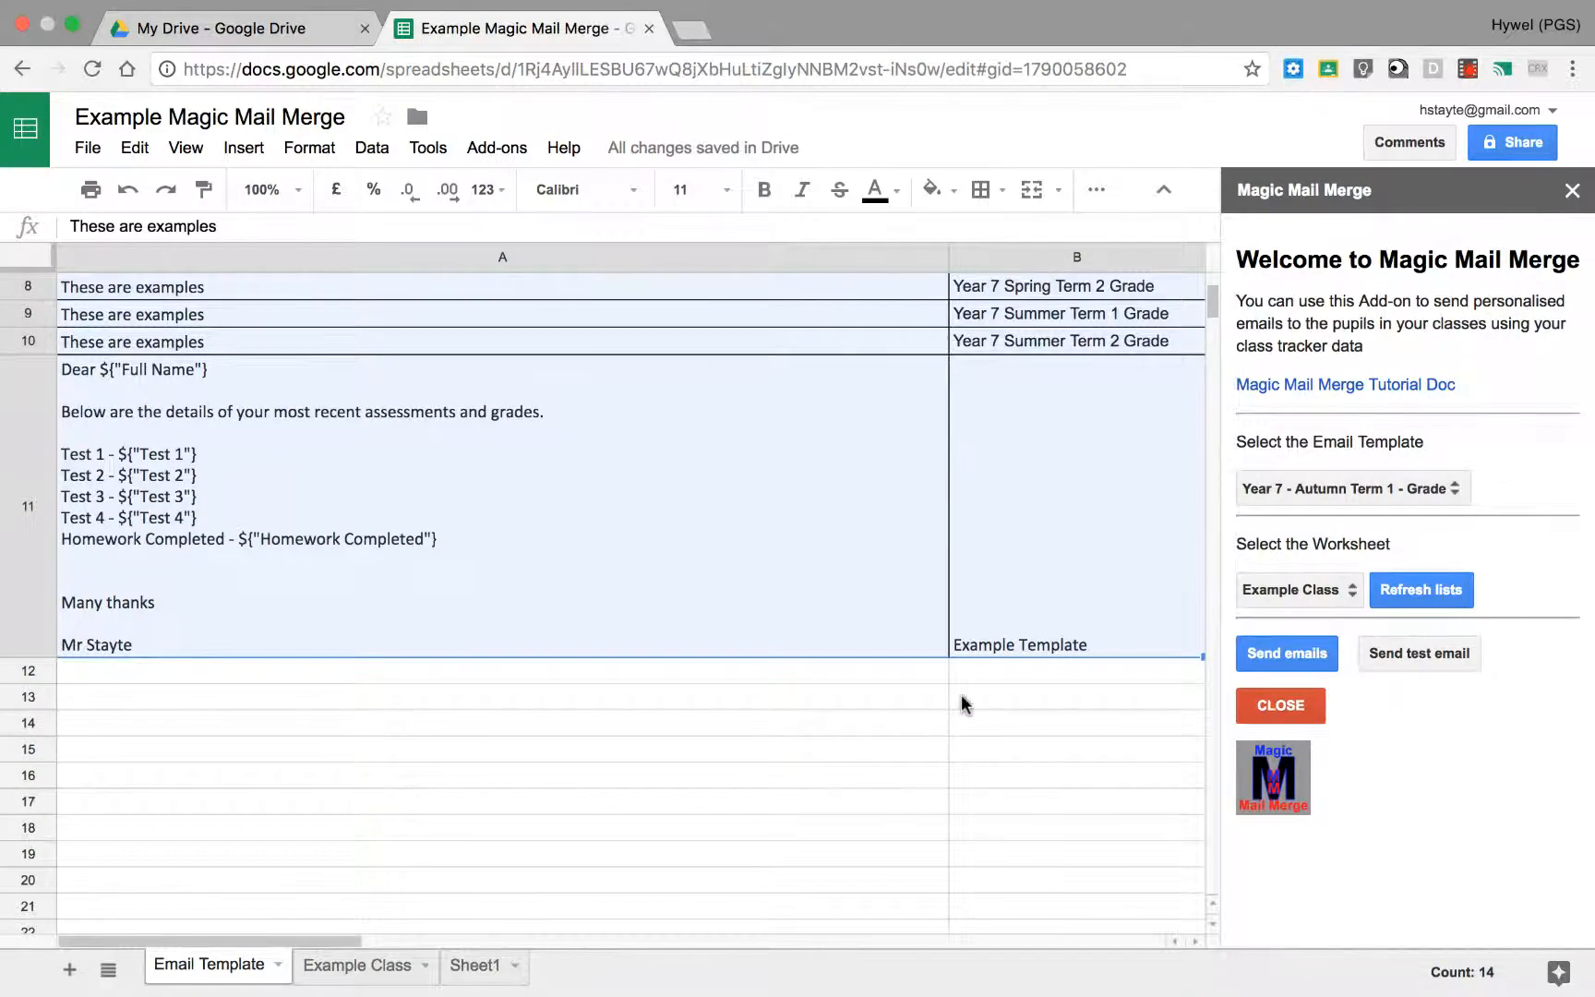
left_click(969, 671)
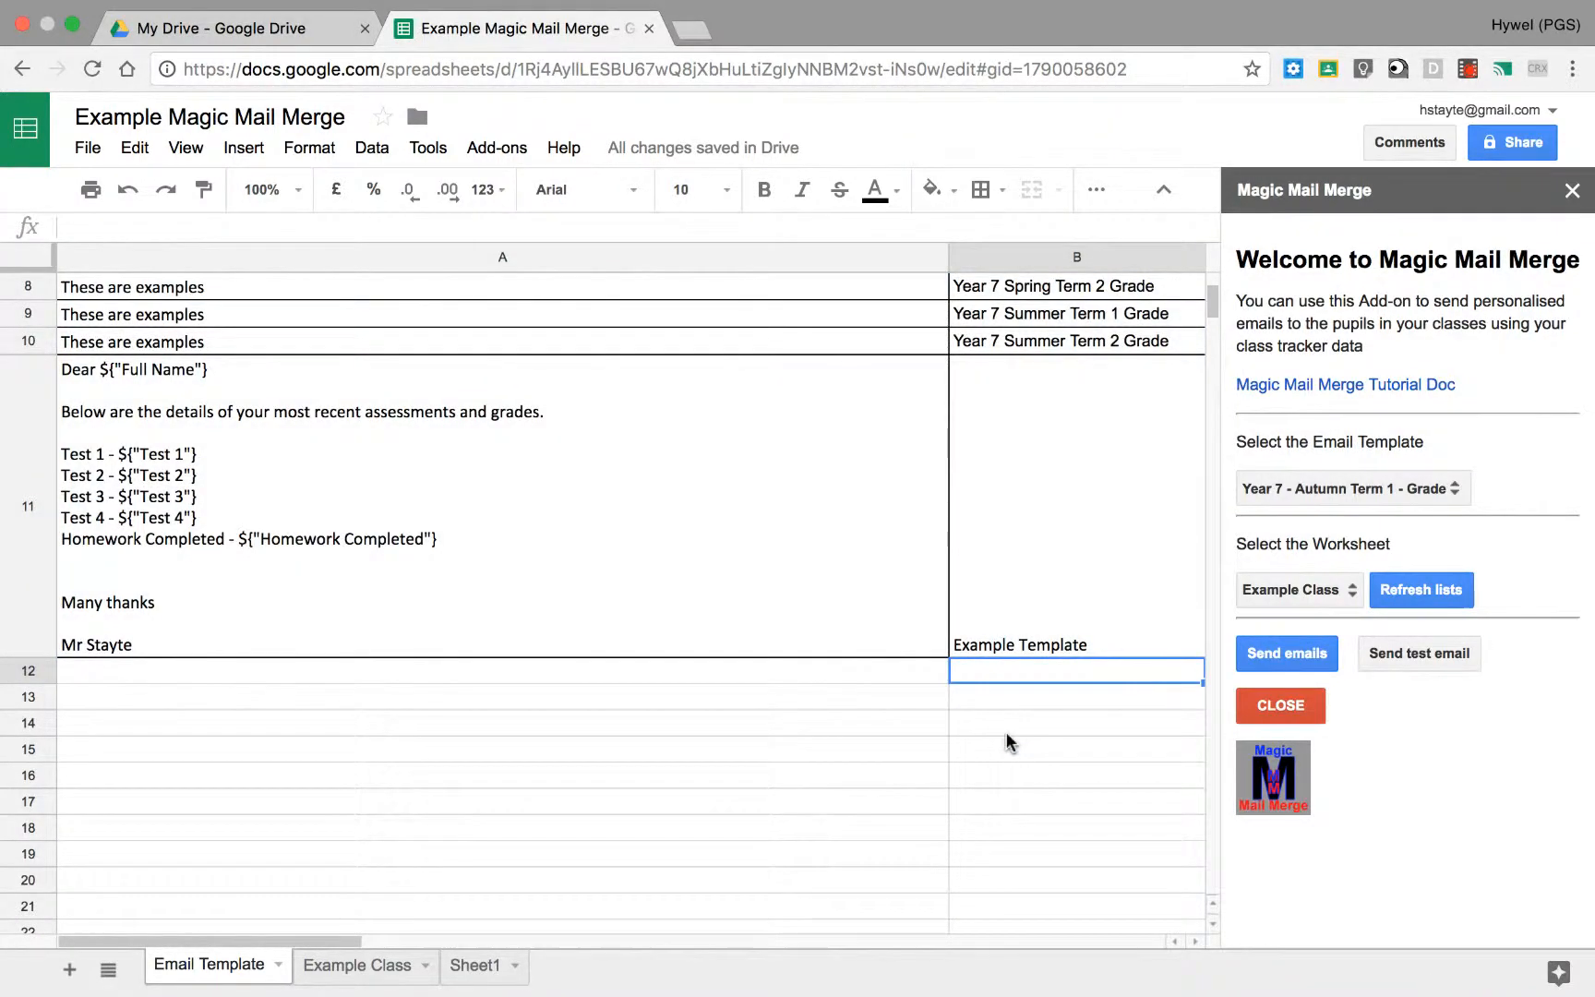
type("Year 1")
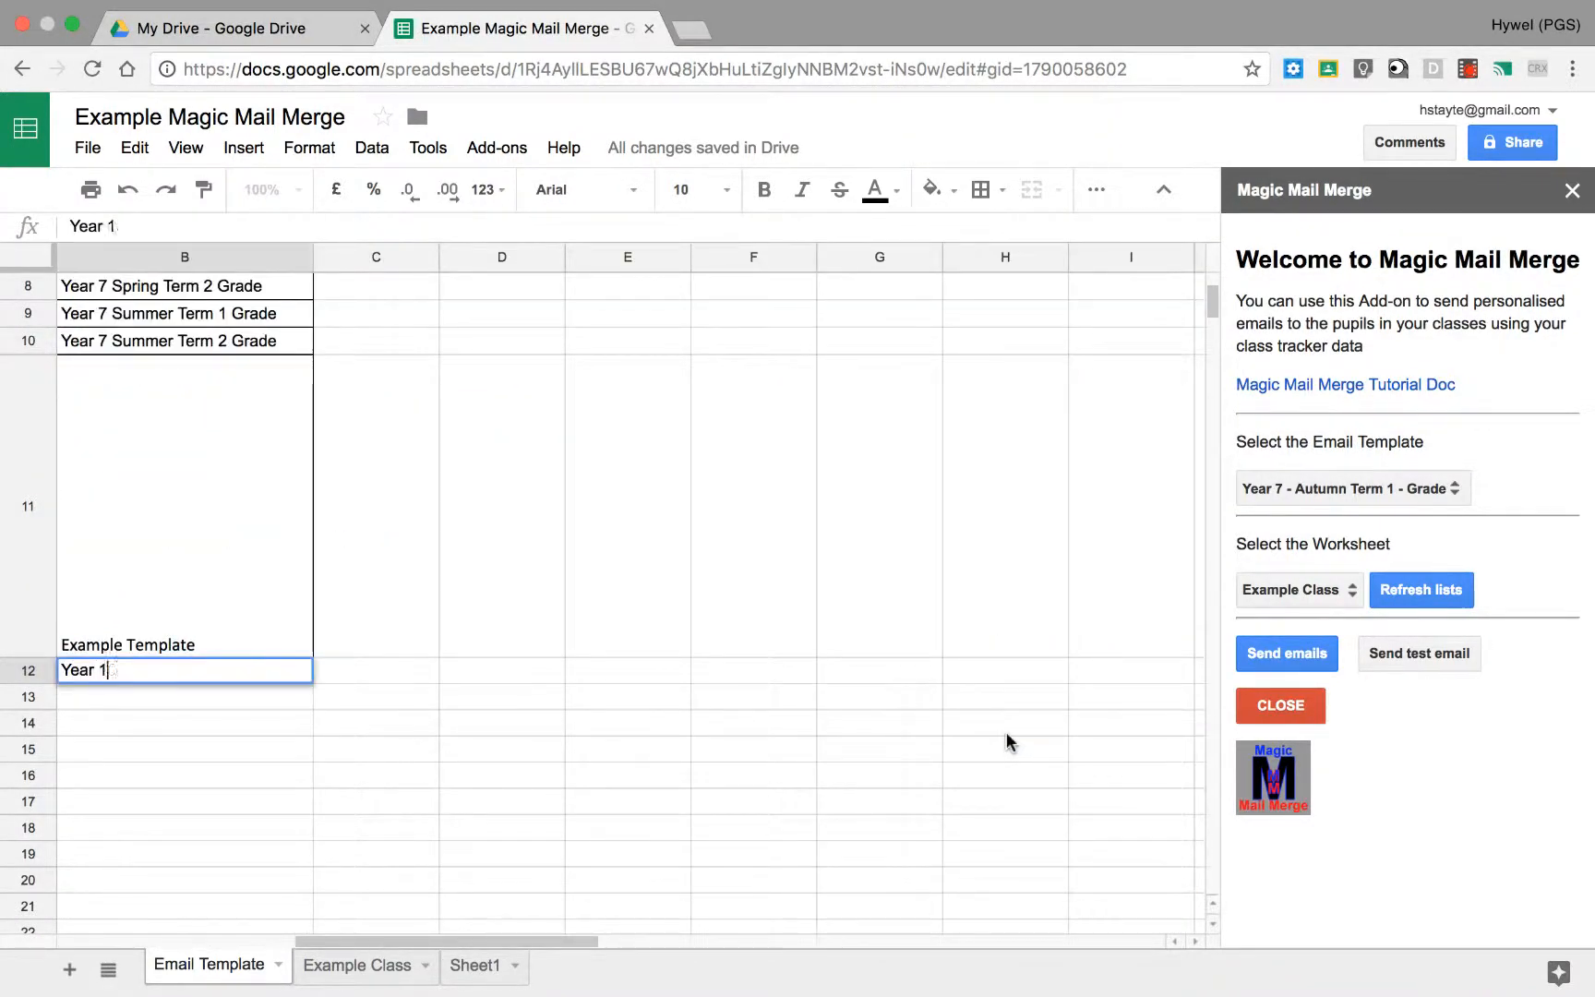
type("0 Template")
key("Return")
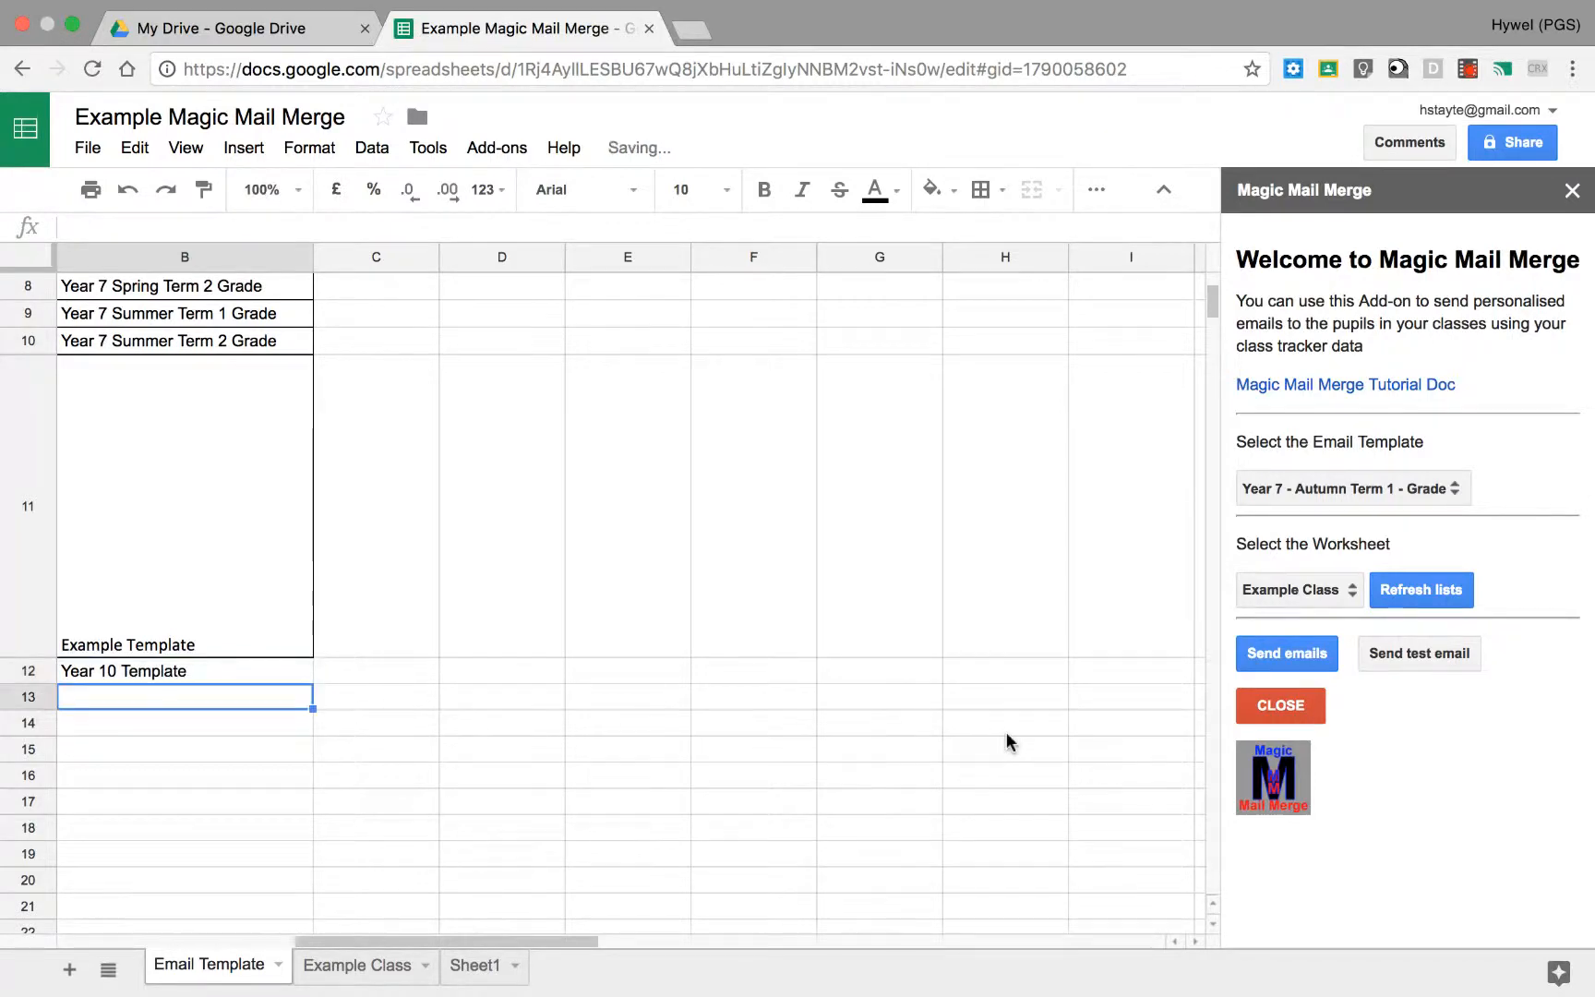
Step: Refresh the Magic Mail Merge lists and check the email template choices, keeping Year 7 - Autumn Term 1 - Grade selected
left_click(1419, 577)
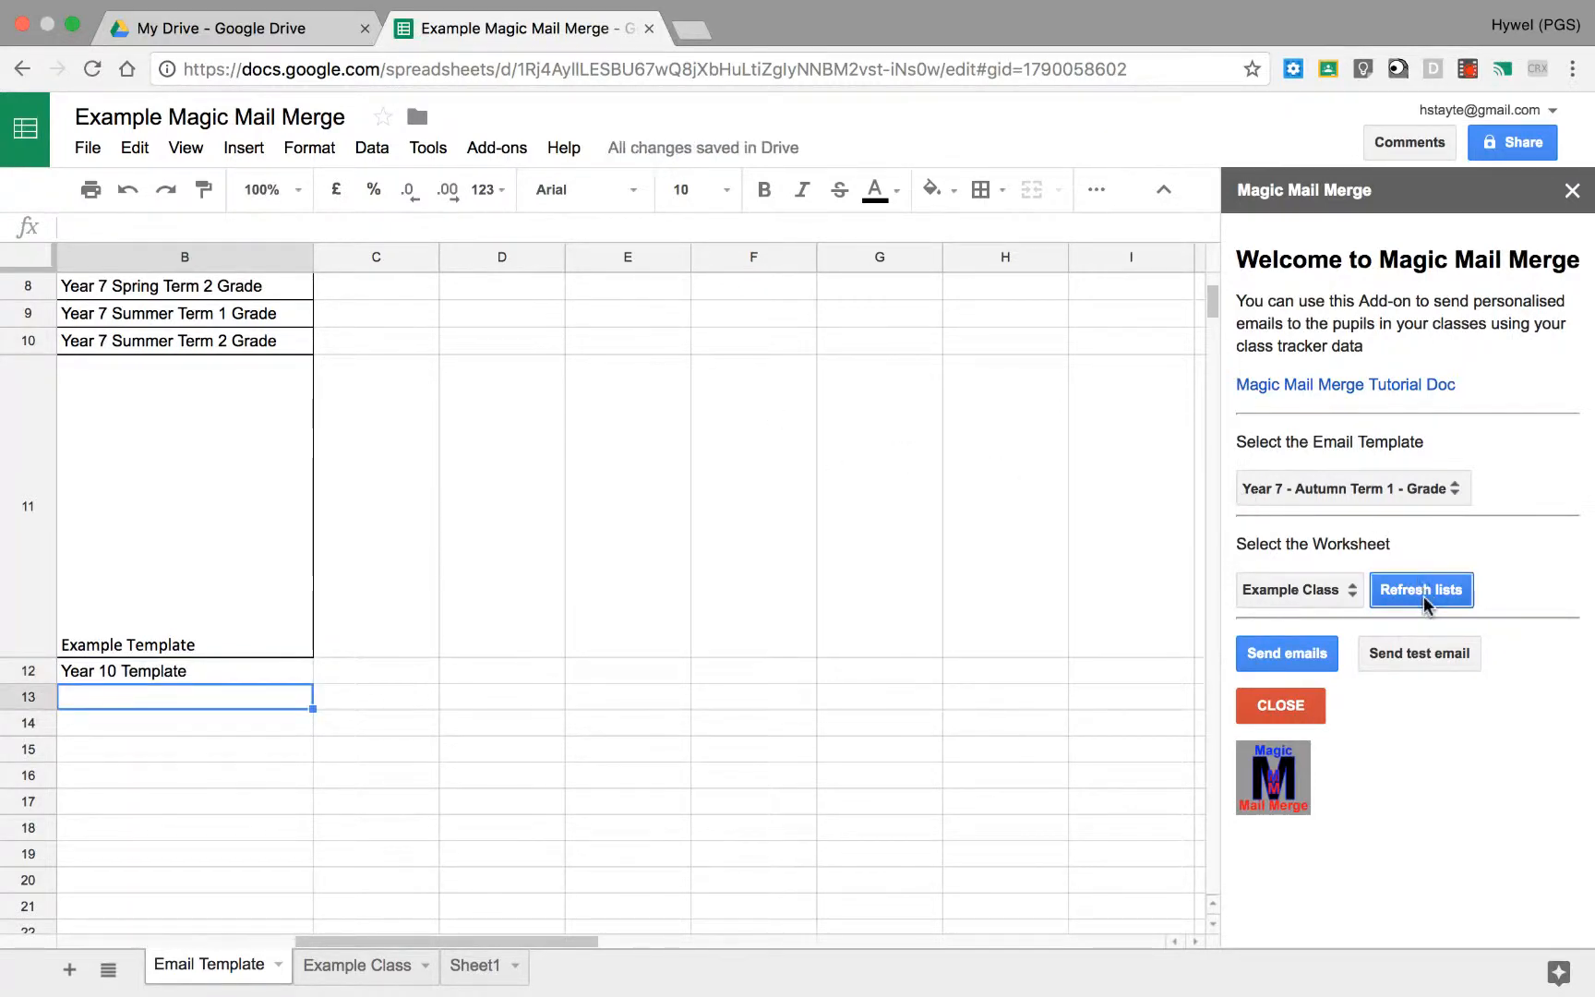
left_click(1336, 493)
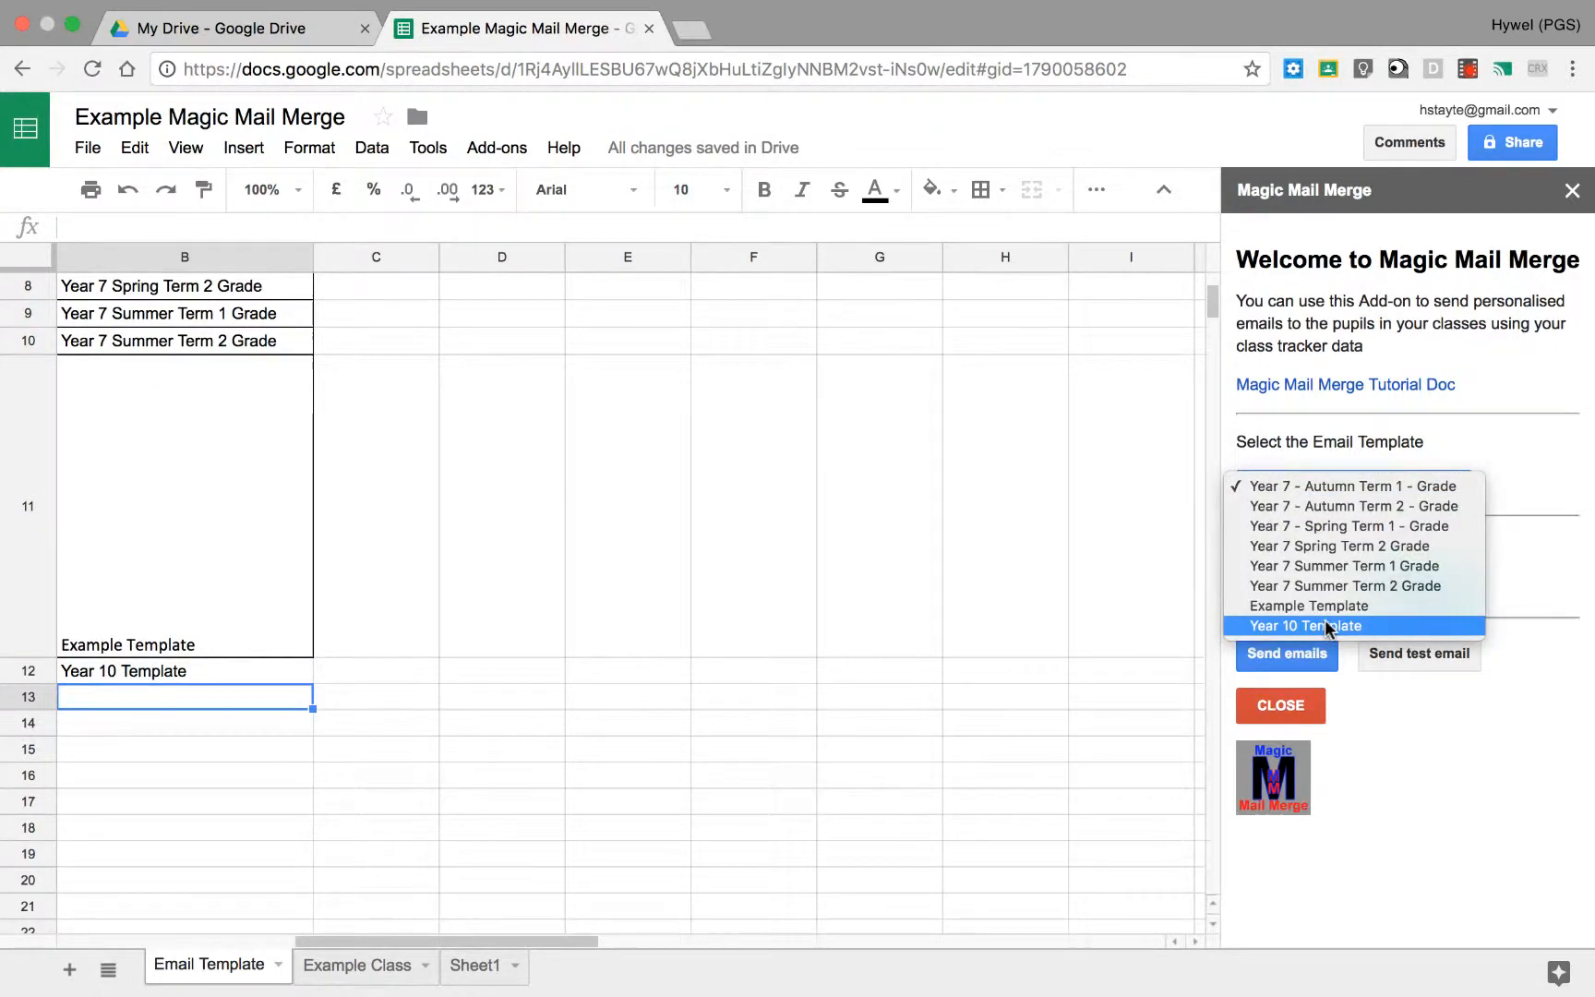
left_click(1431, 486)
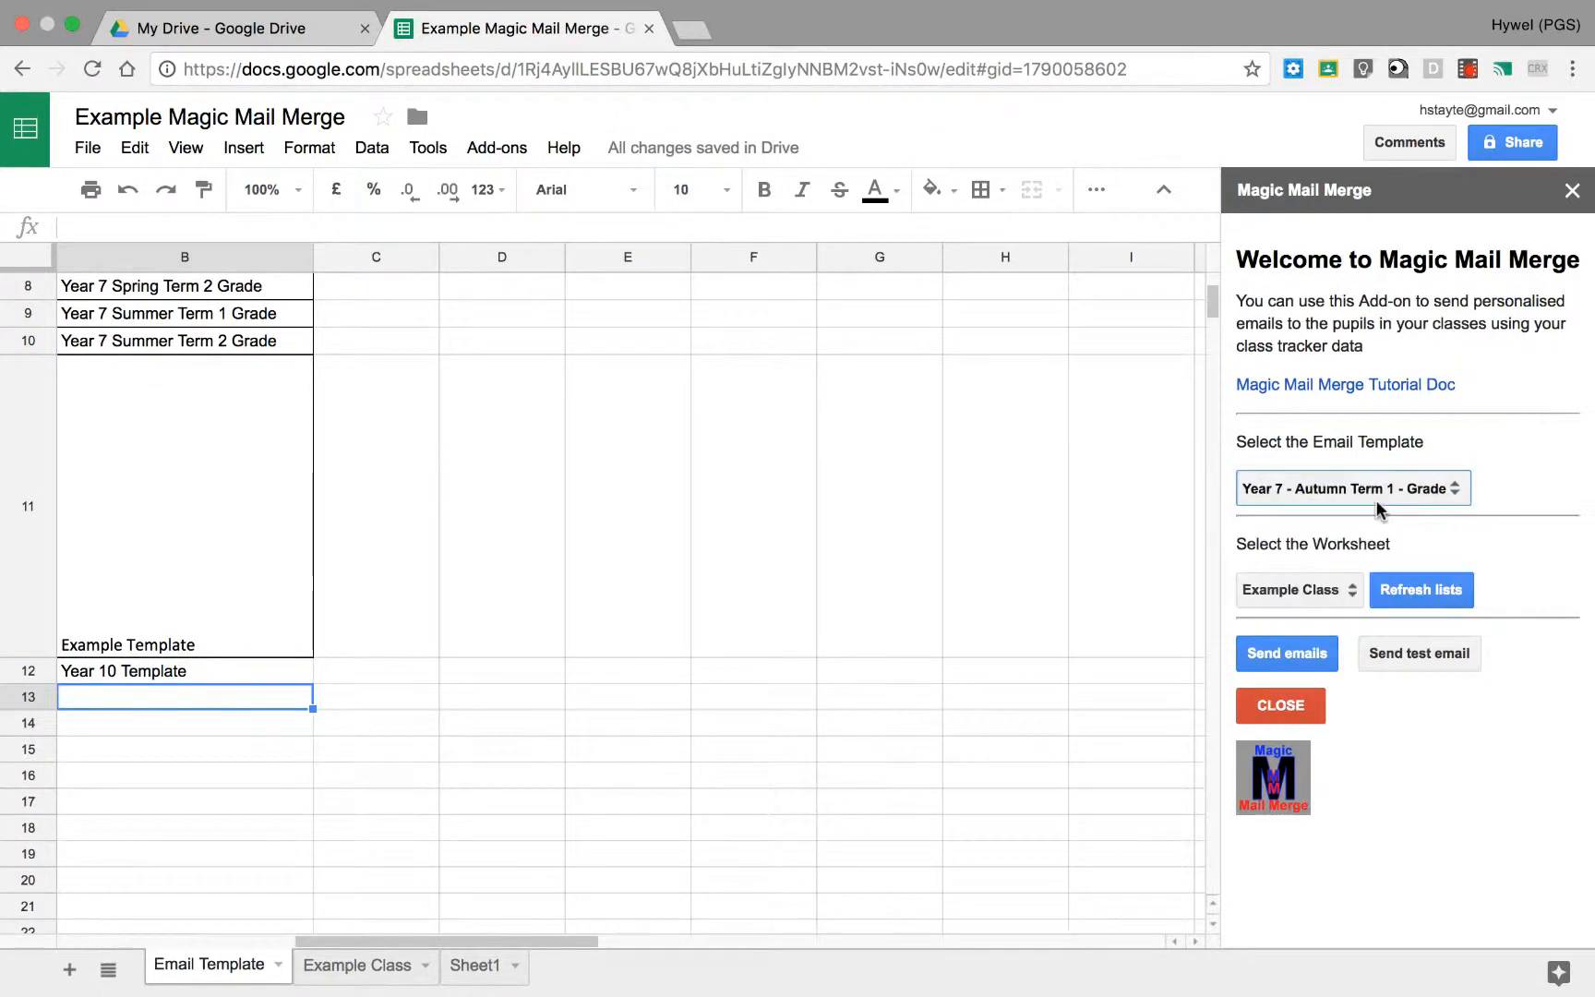
Step: Delete the "Year 10 Template" subject from cell B12
scroll(382, 935, "left", 5)
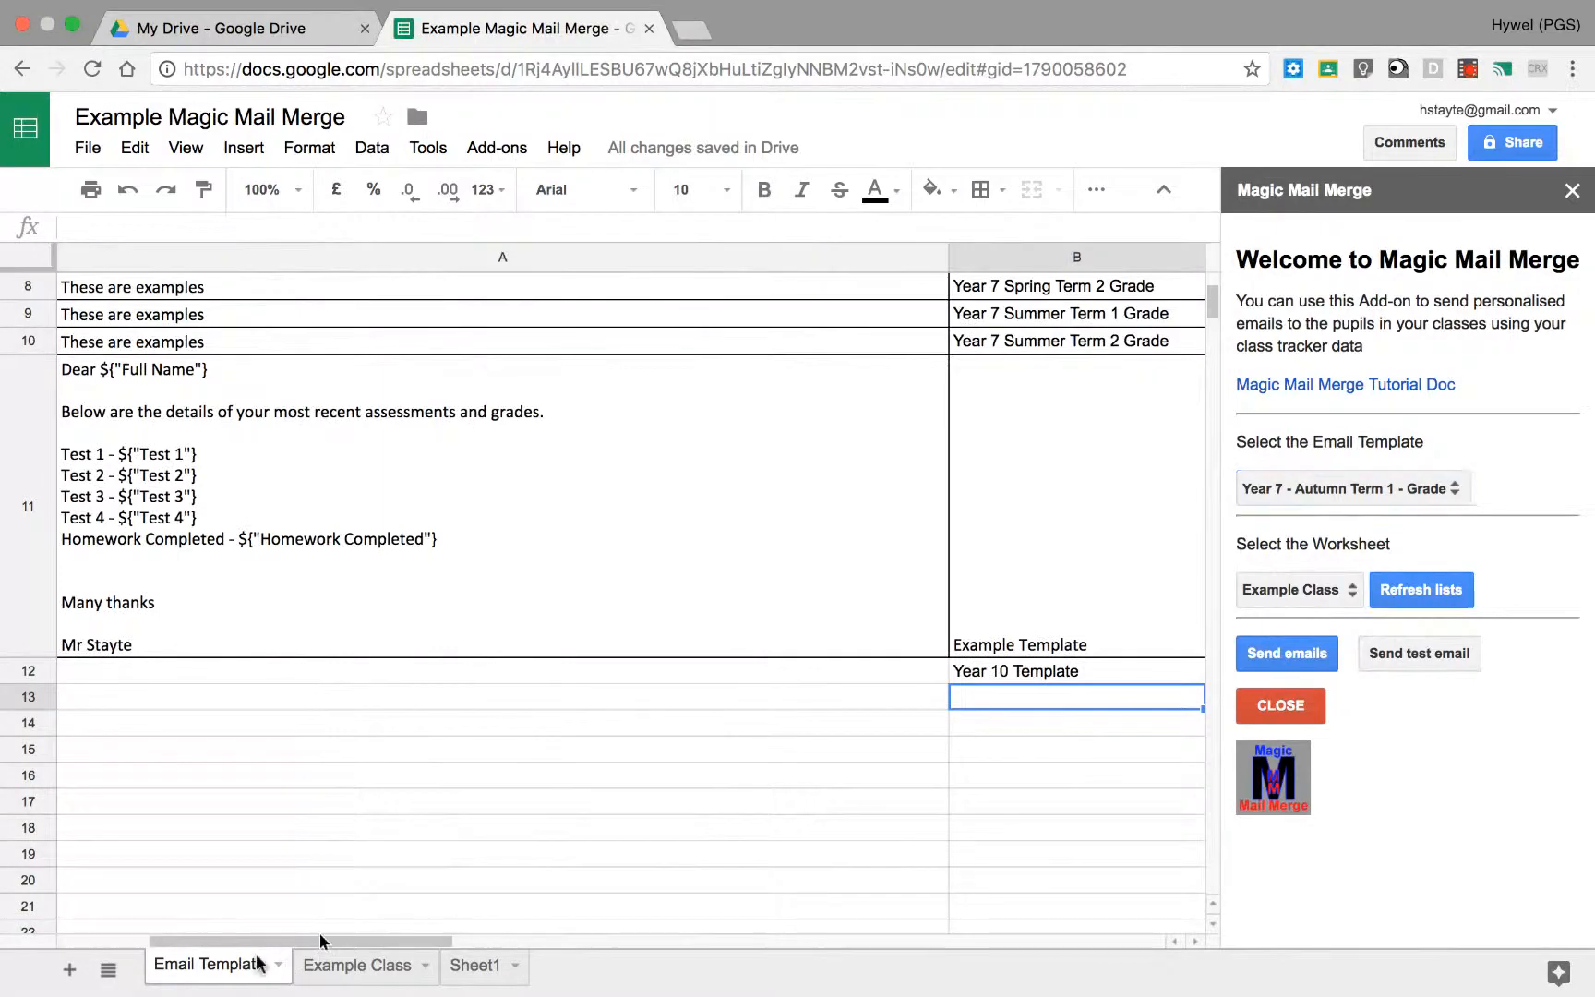
left_click(989, 667)
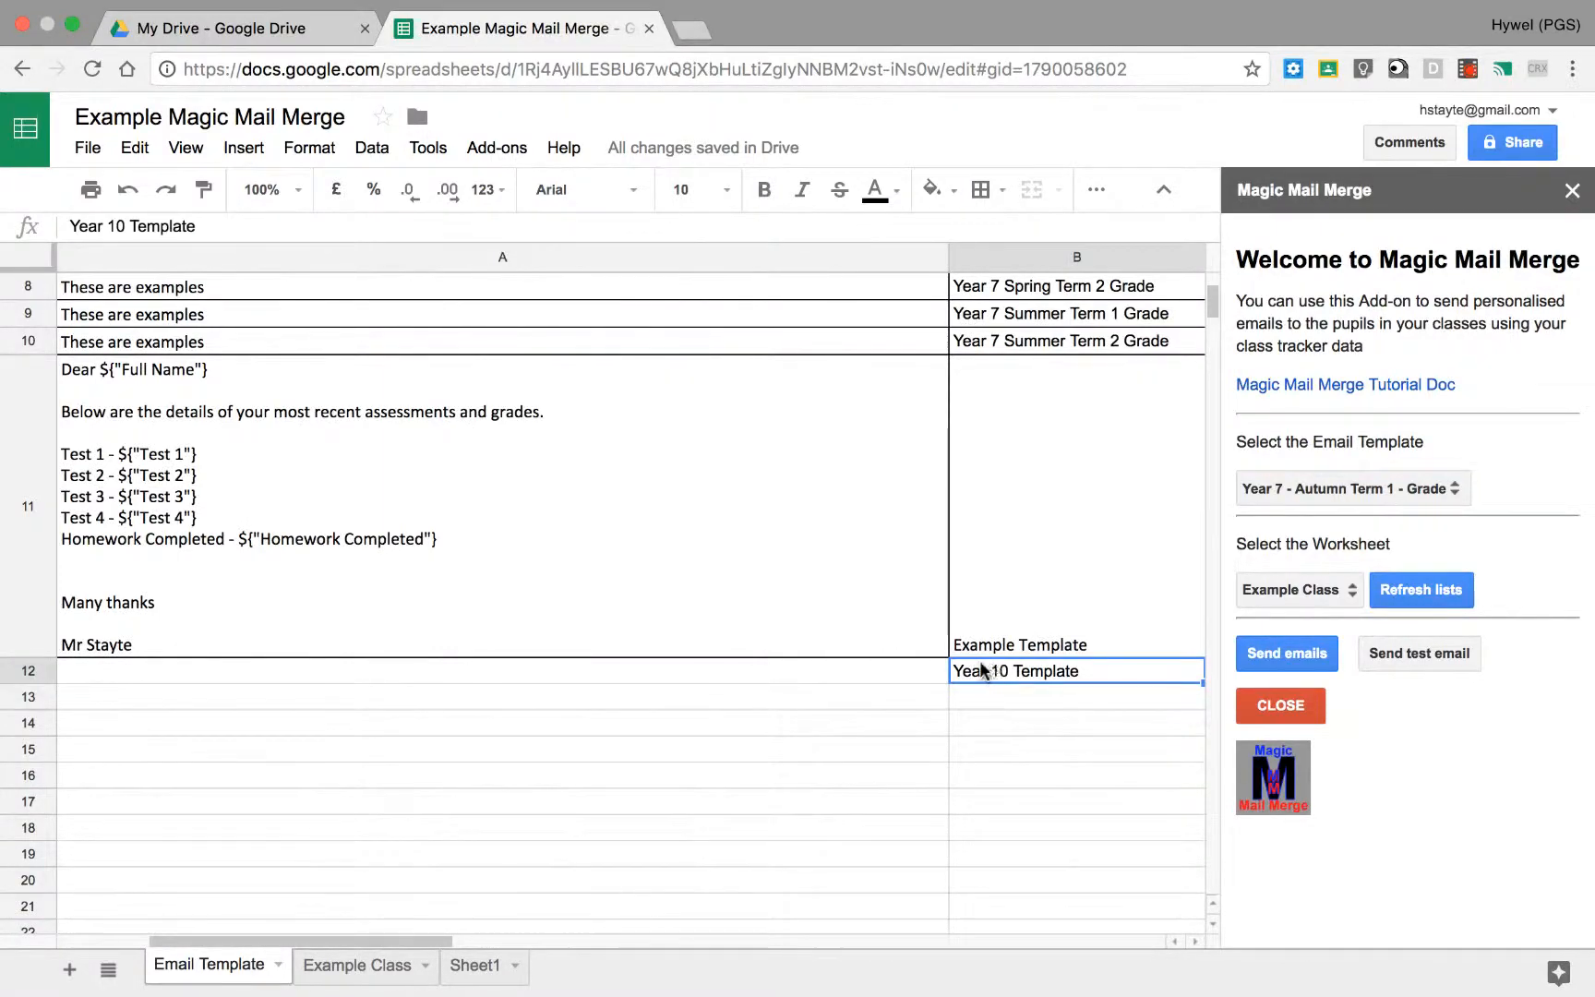
key("Delete")
Step: Add the line "Hello" and a blank line after it, below Homework Completed in the current email template in A1
scroll(969, 459, "up", 2)
scroll(969, 459, "up", 4)
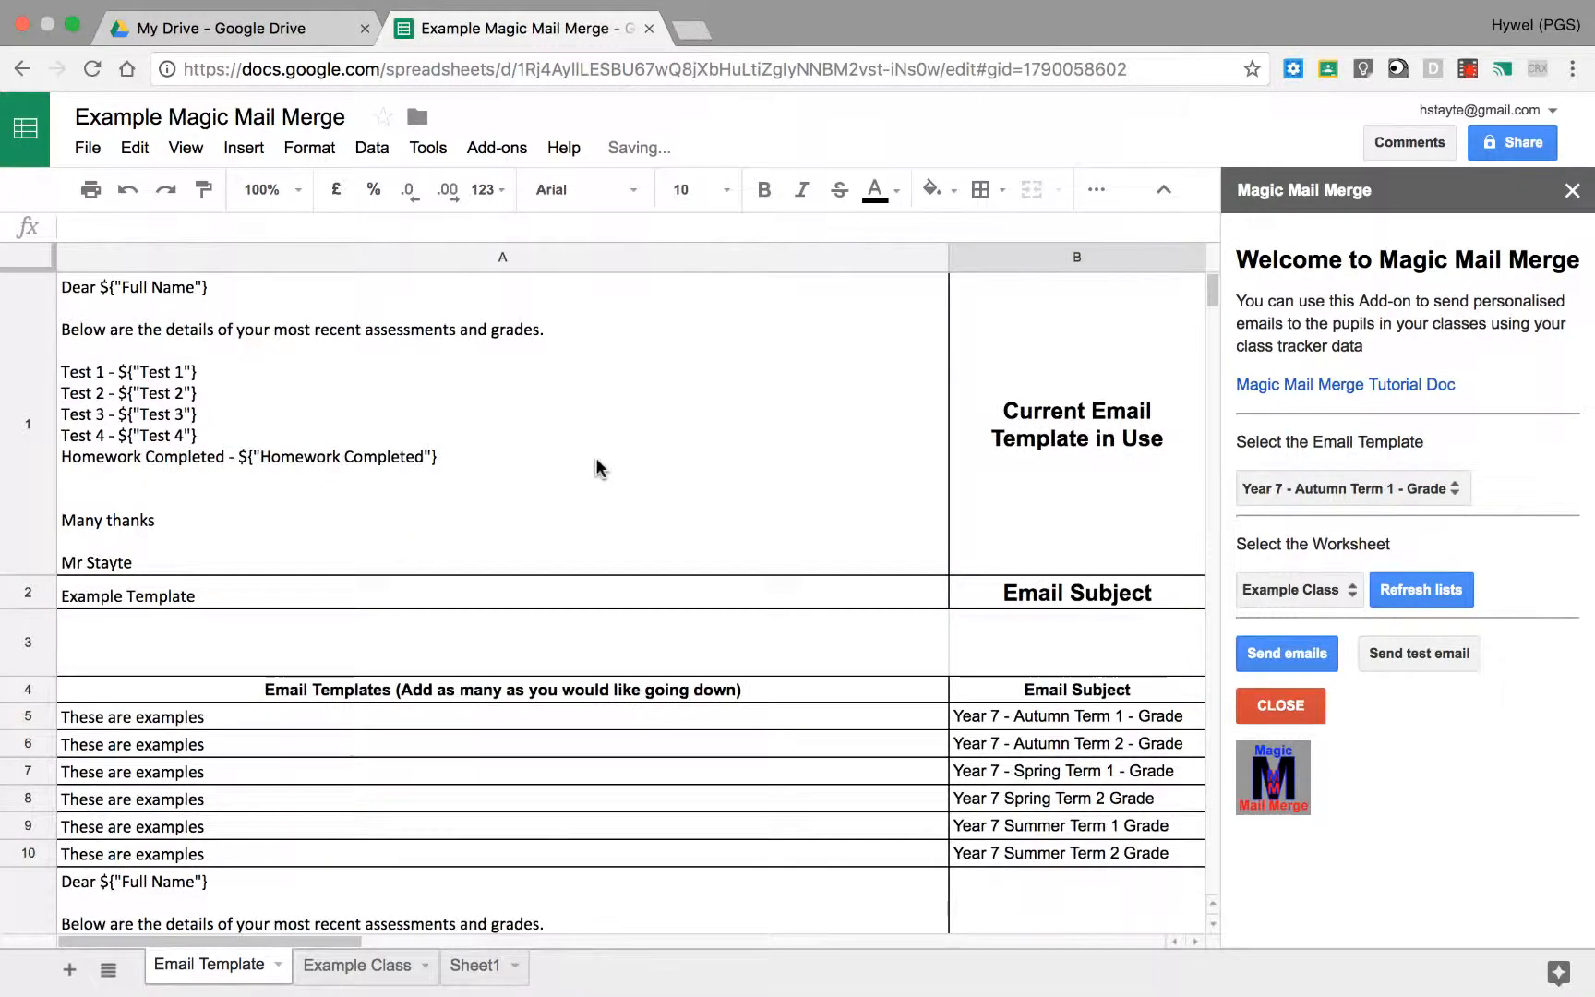
left_click(434, 458)
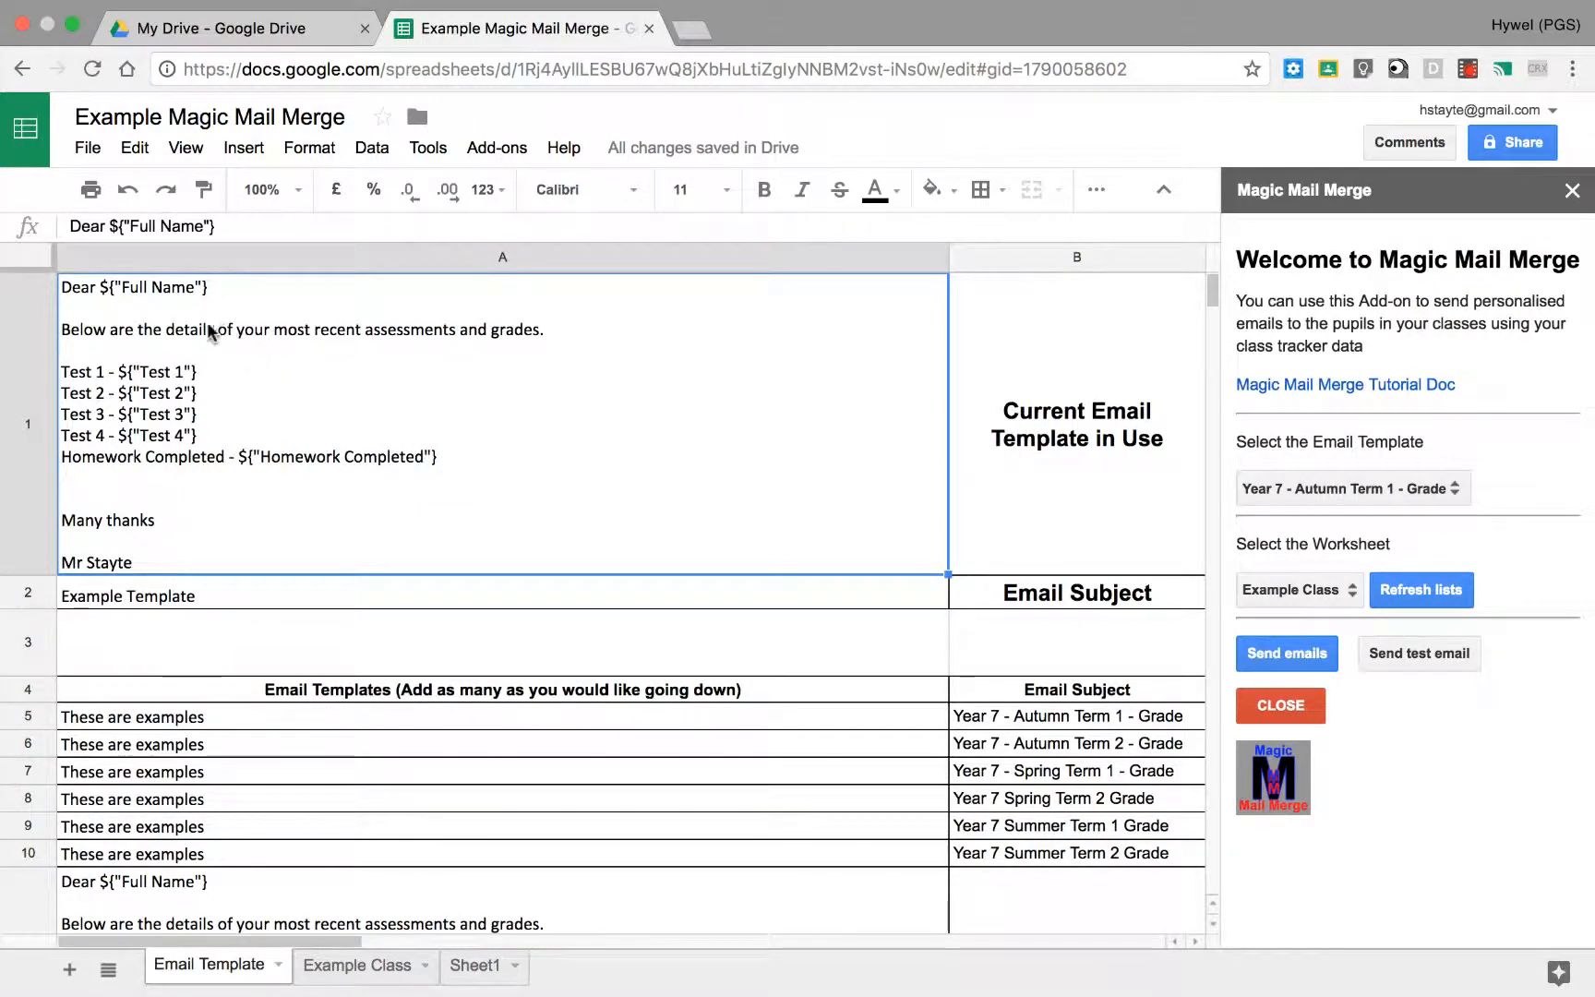
double_click(279, 398)
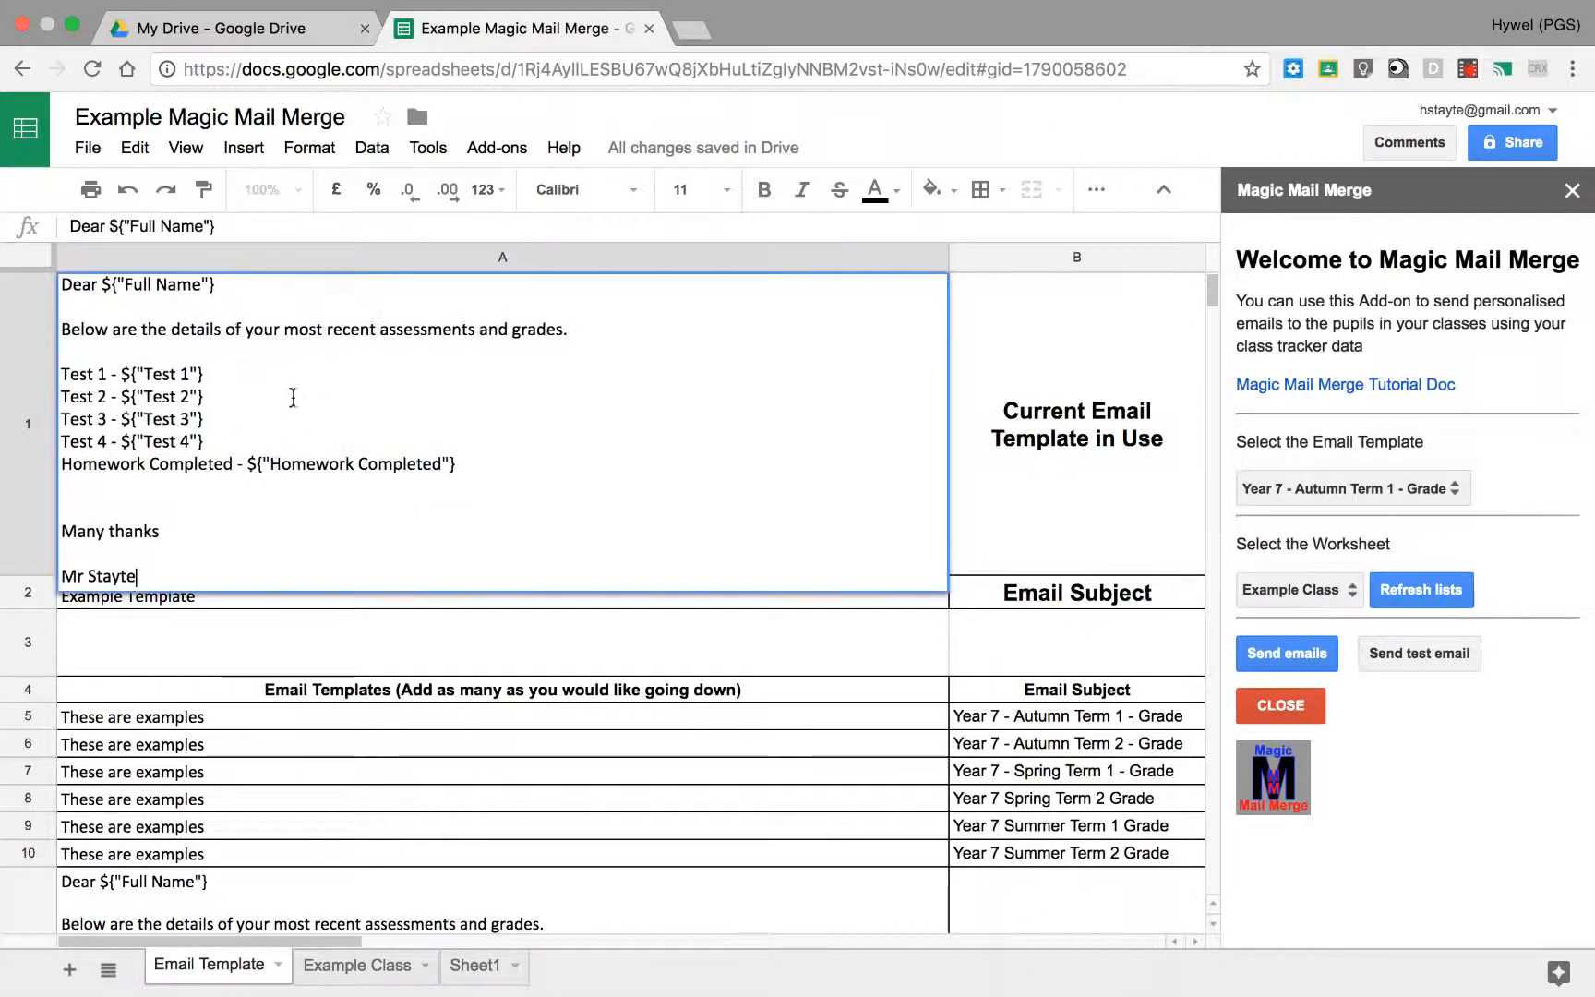
left_click(378, 488)
type("Hello")
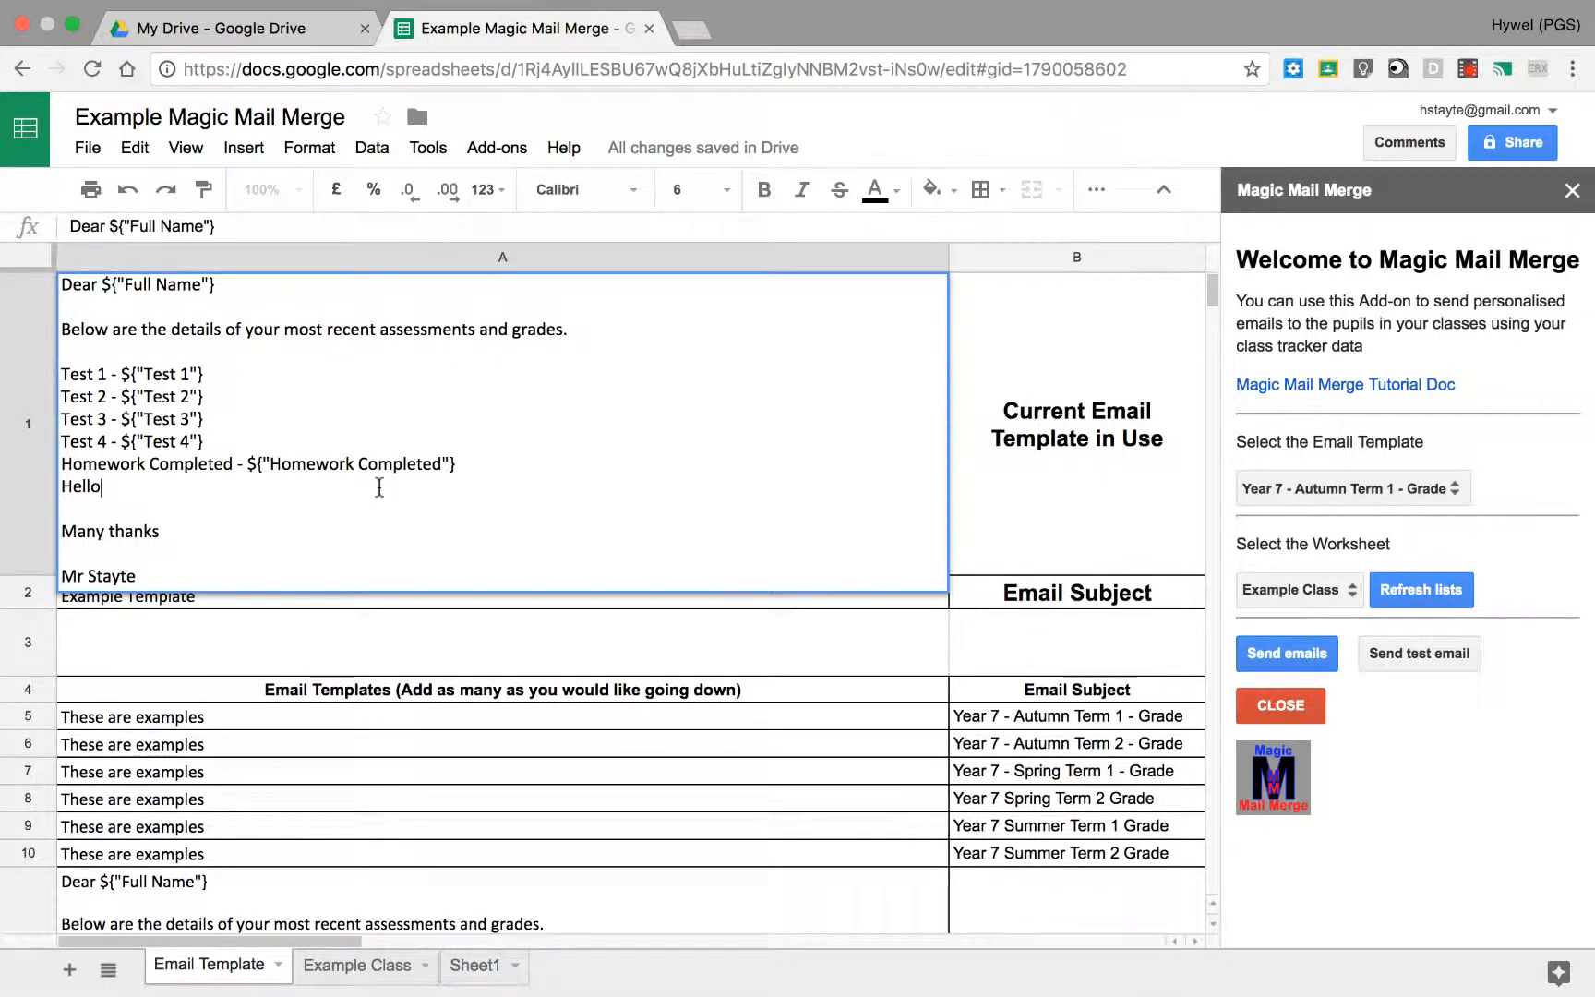
key("alt+Return")
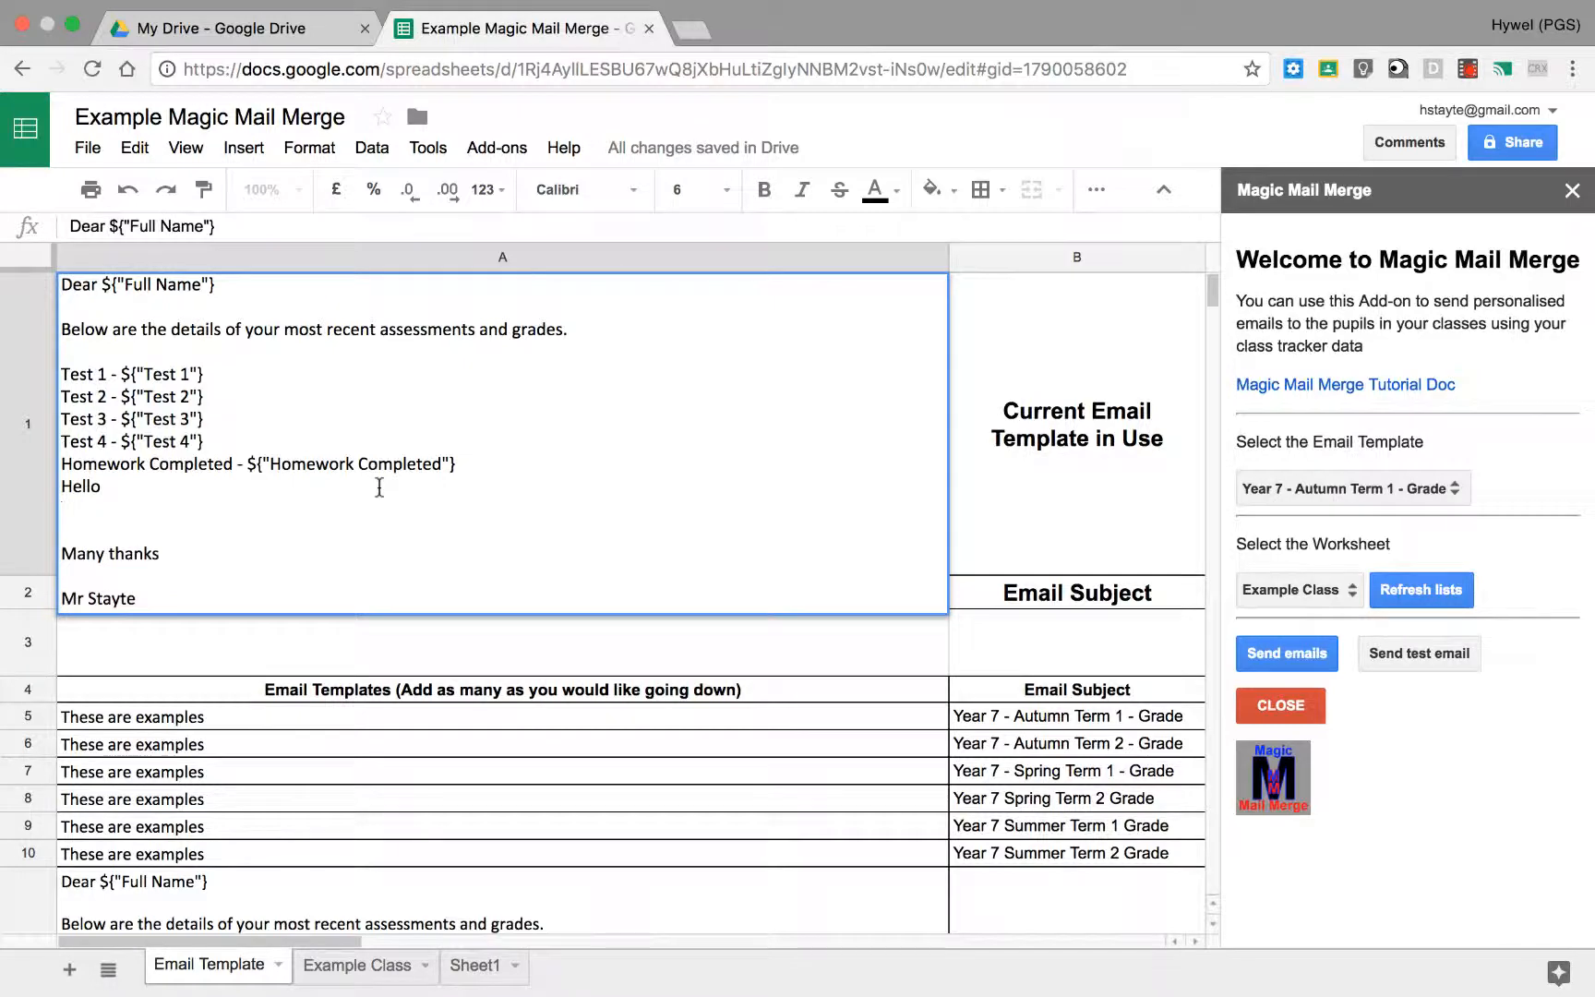
key("Return")
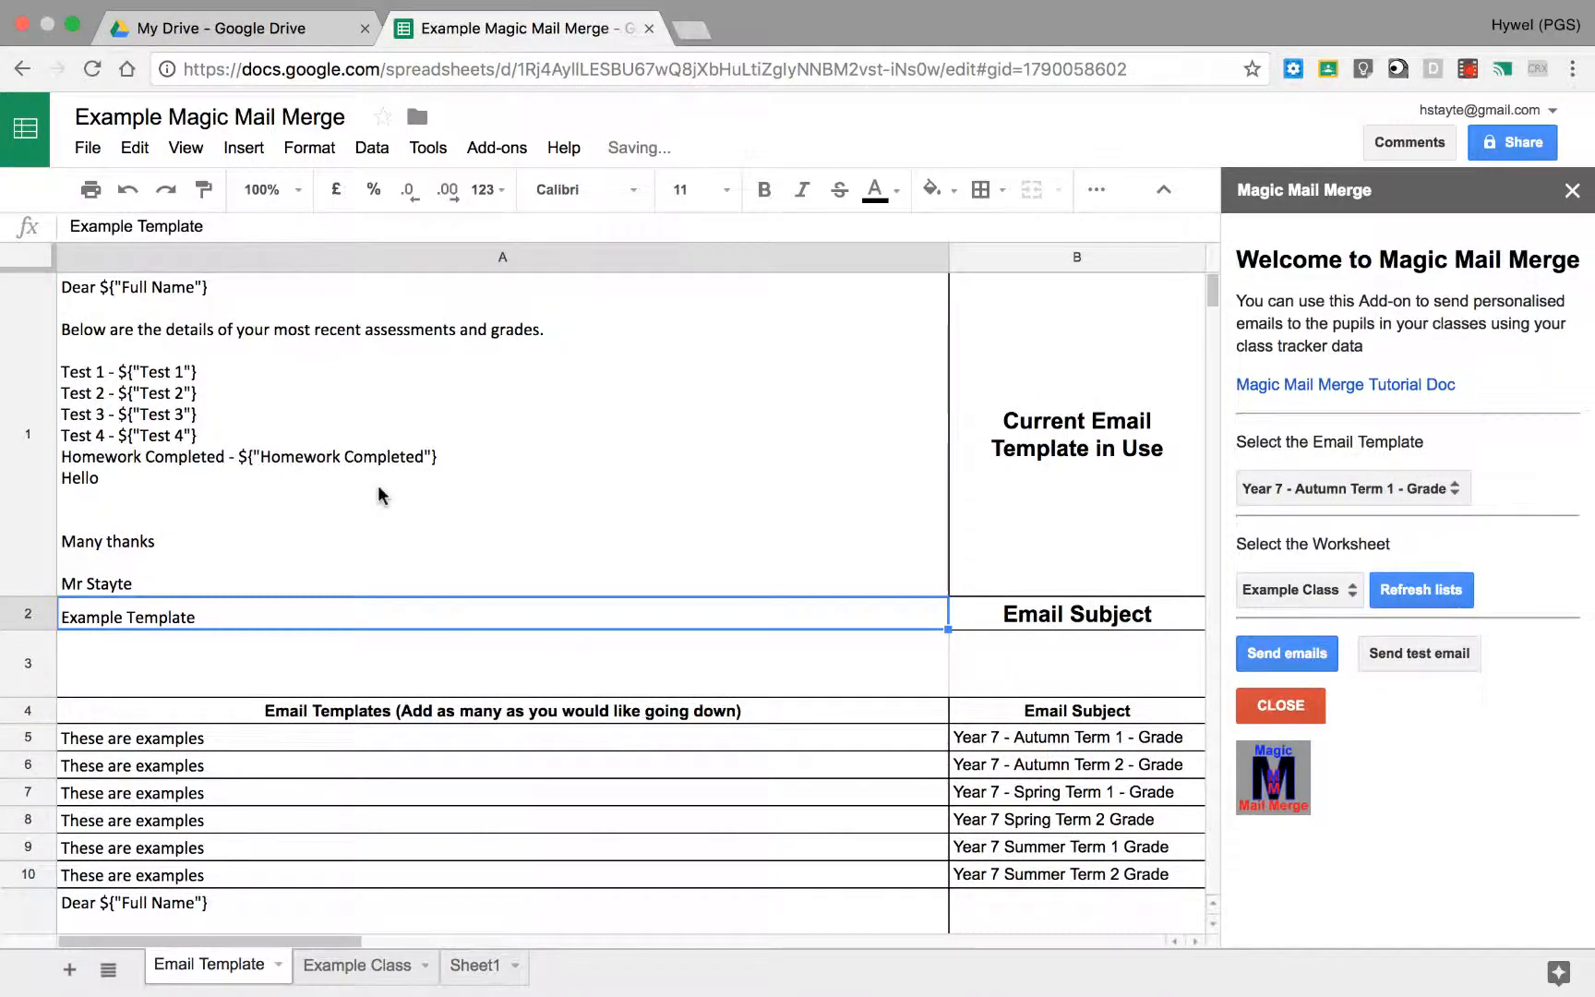
Step: Remove the "Hello" line and the extra blank line below Homework Completed from the current email template in A1
left_click(379, 487)
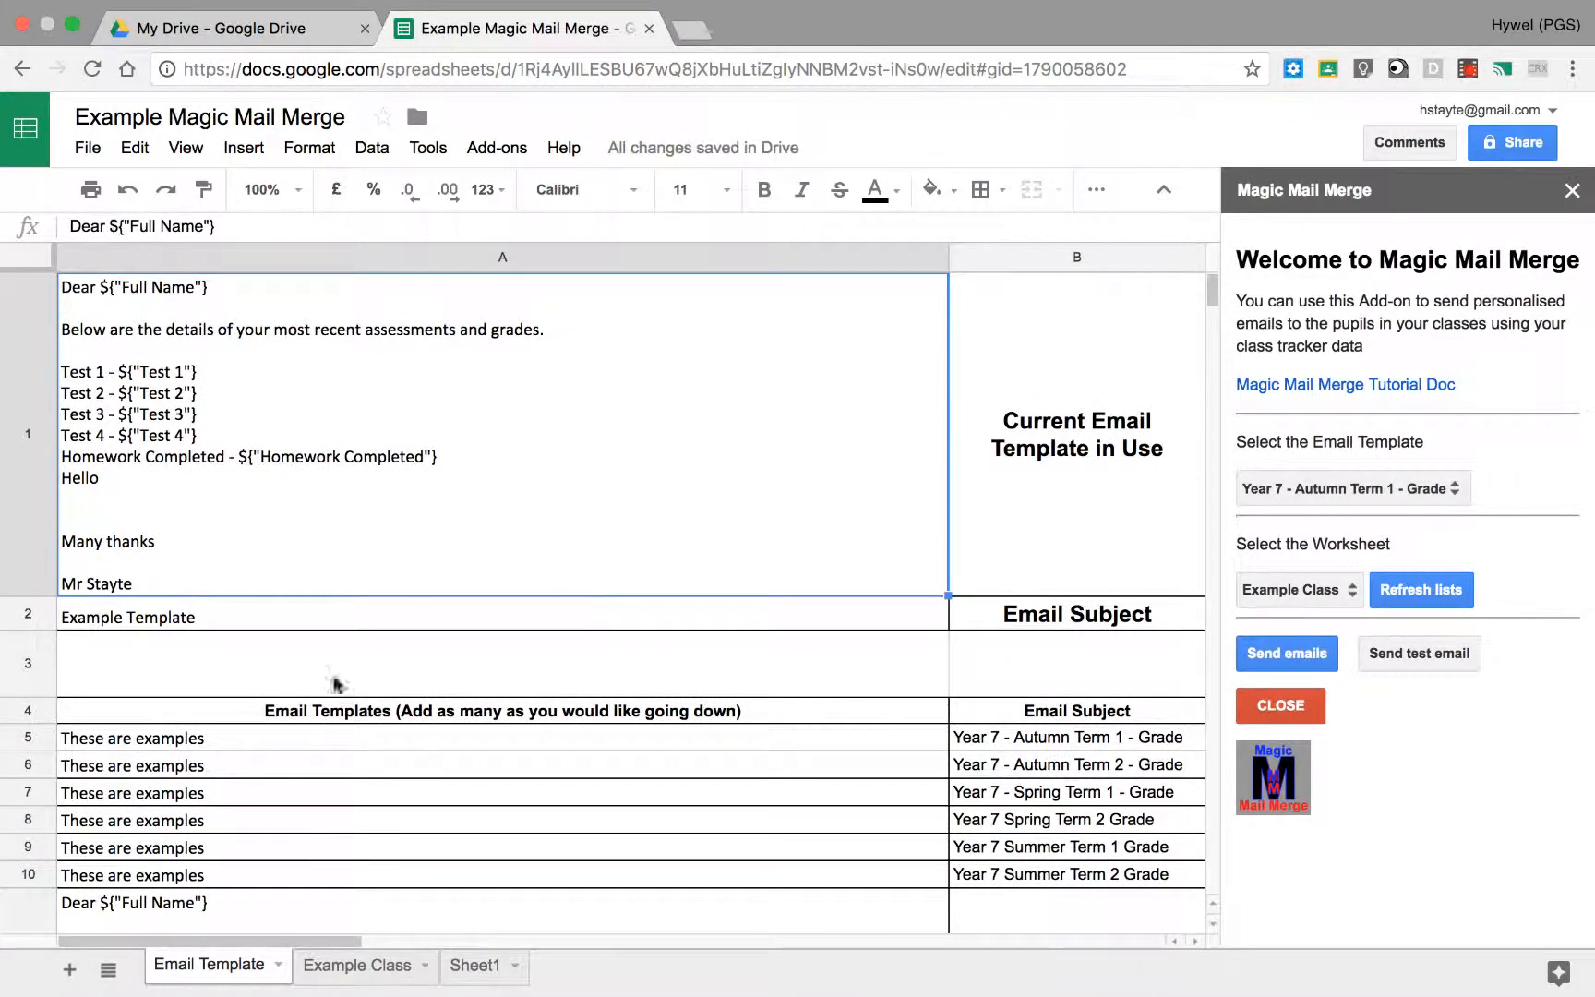
double_click(166, 480)
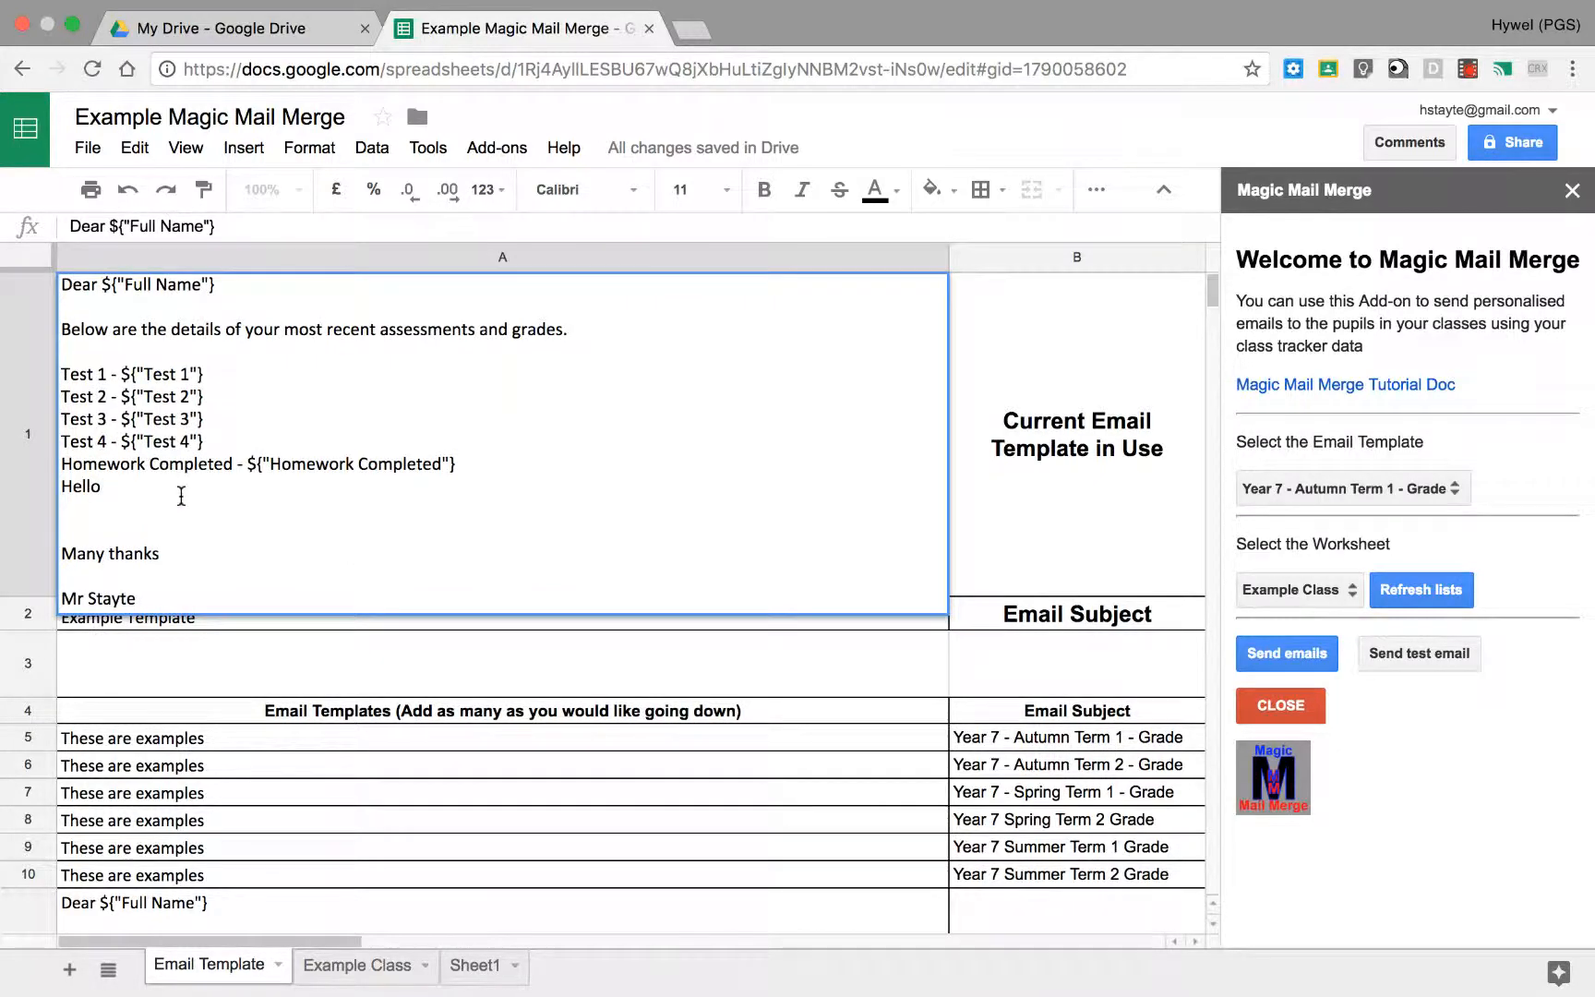
key("BackSpace")
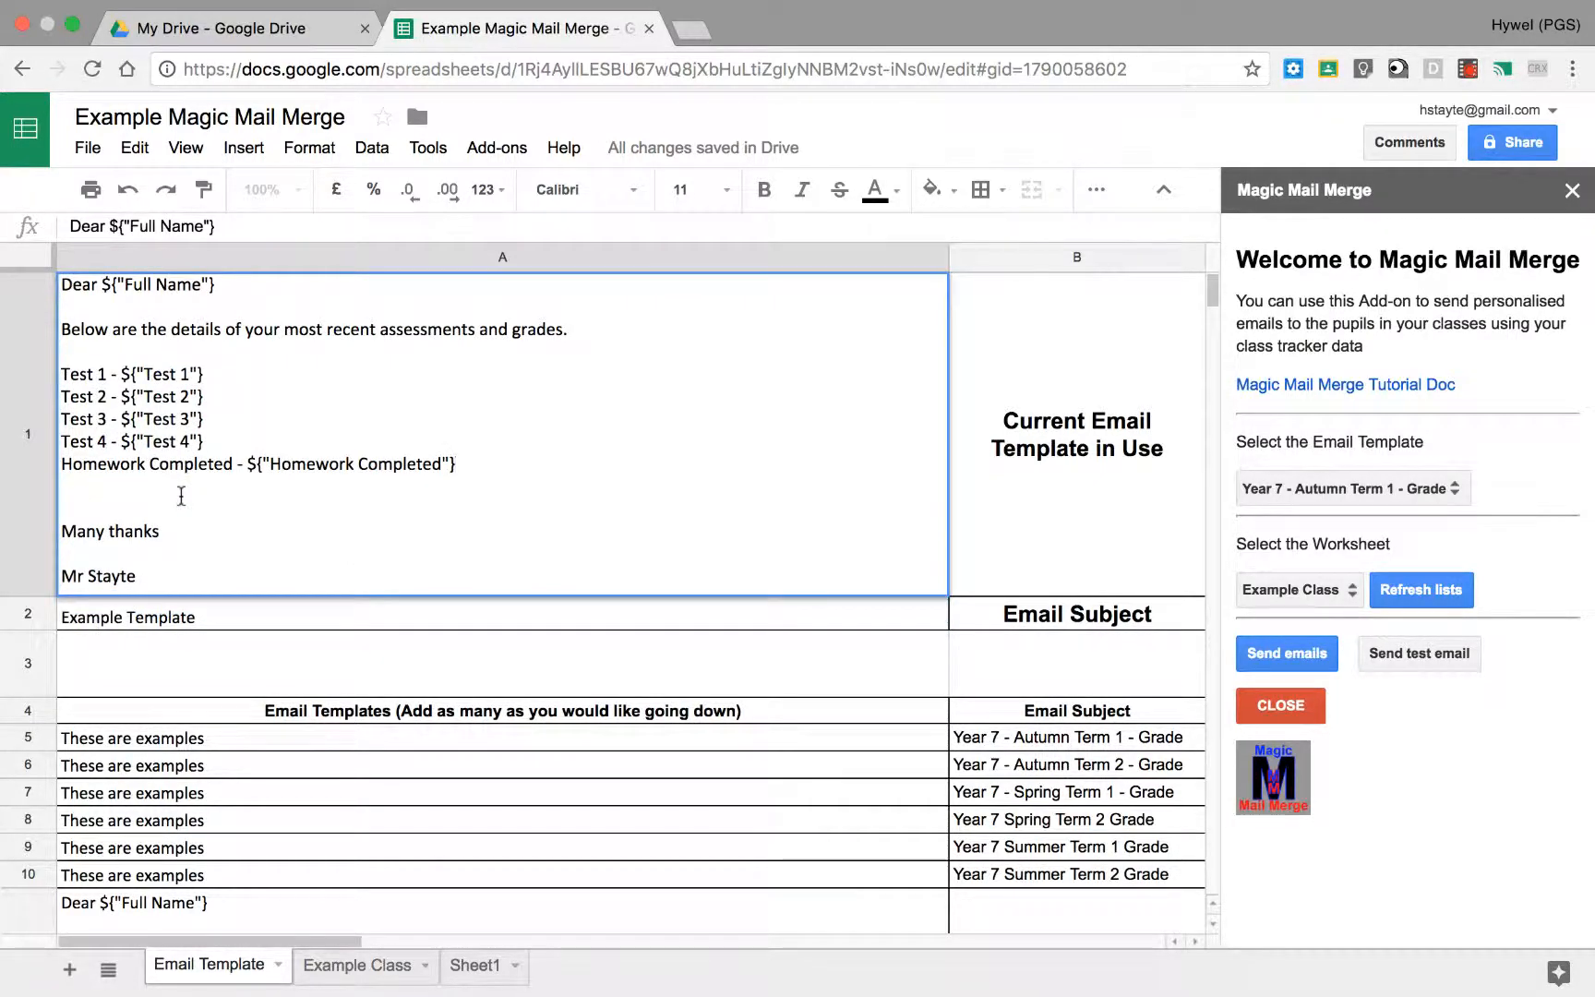
key("BackSpace")
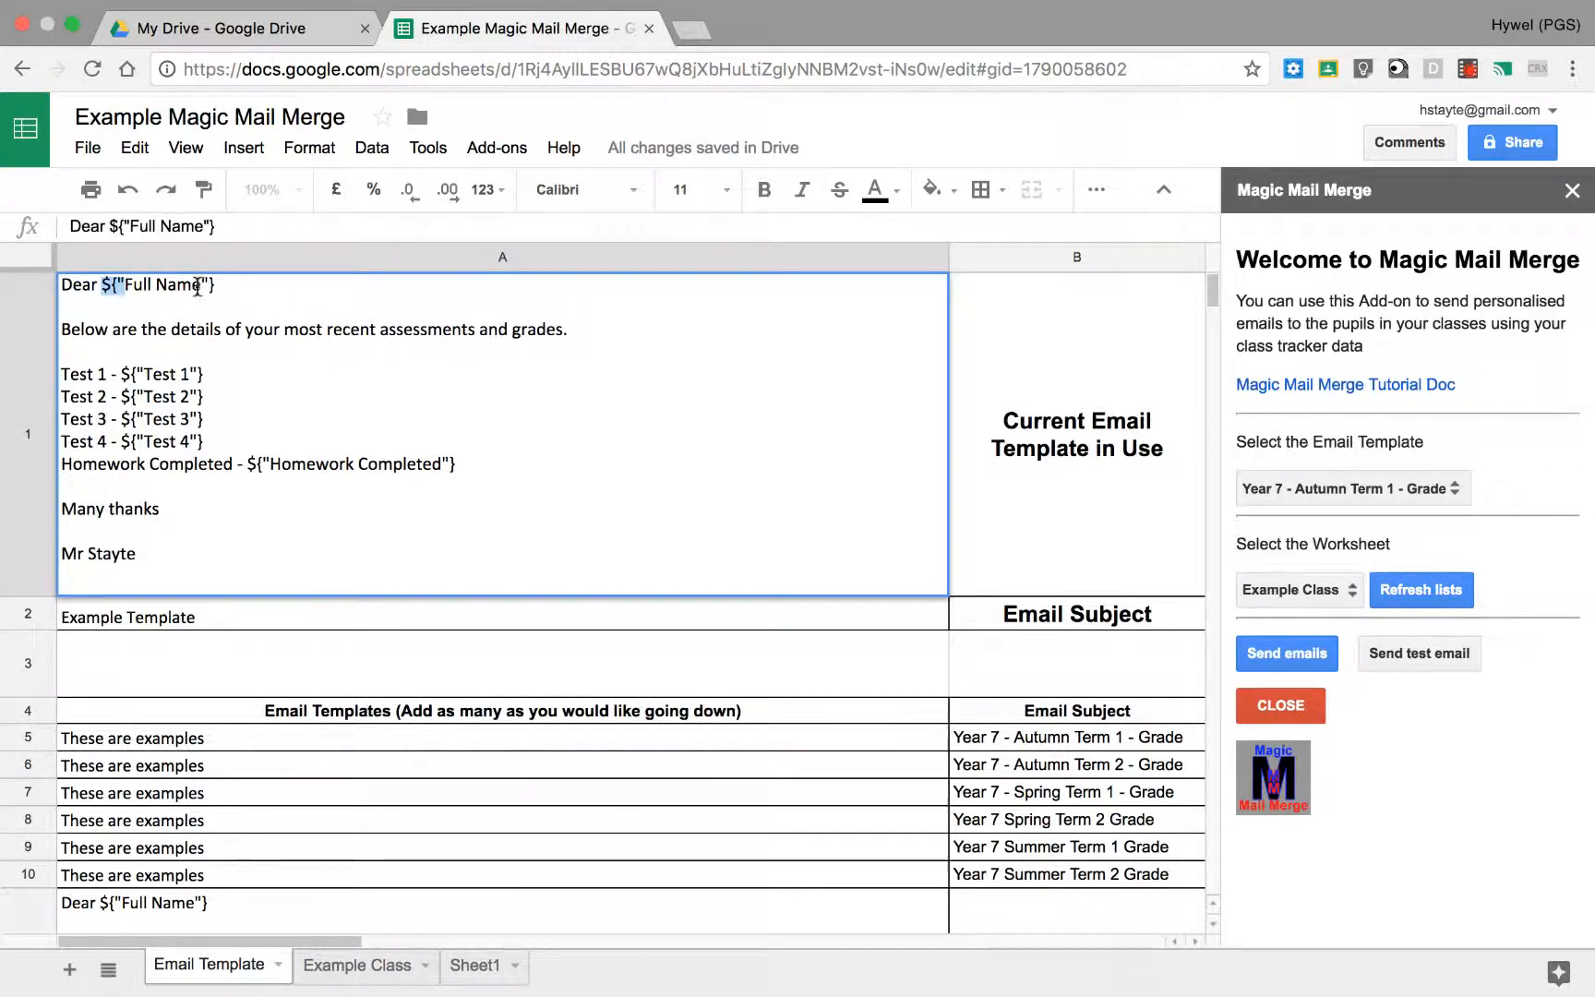
left_click_drag(200, 286, 129, 290)
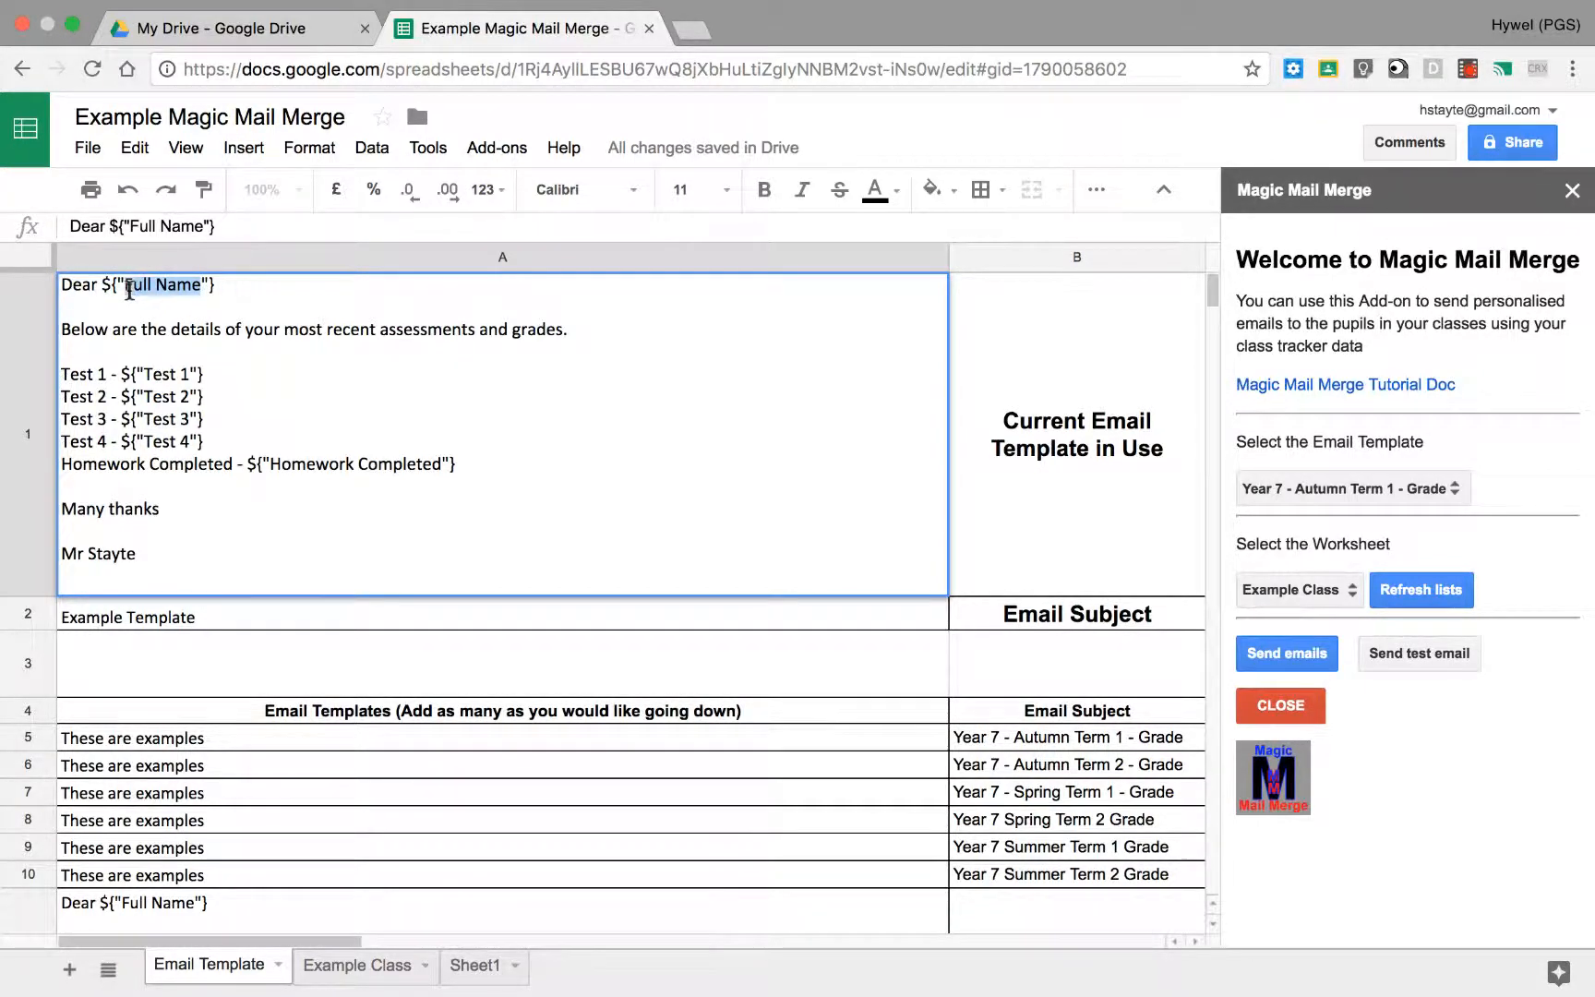
left_click(312, 368)
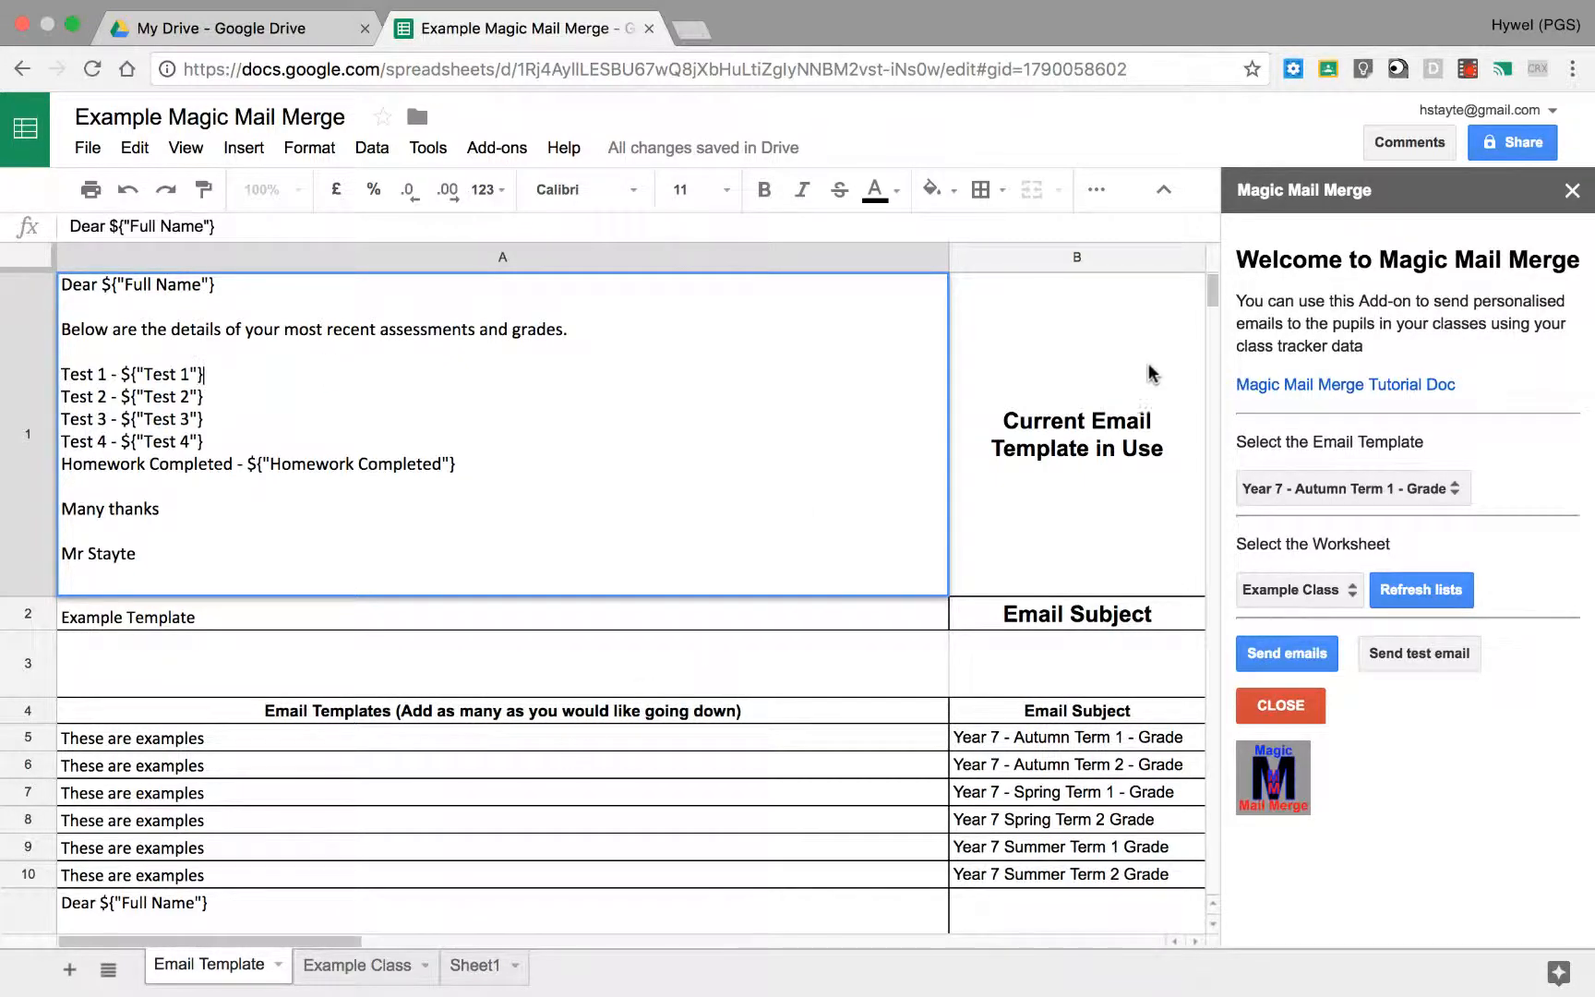
key("Return")
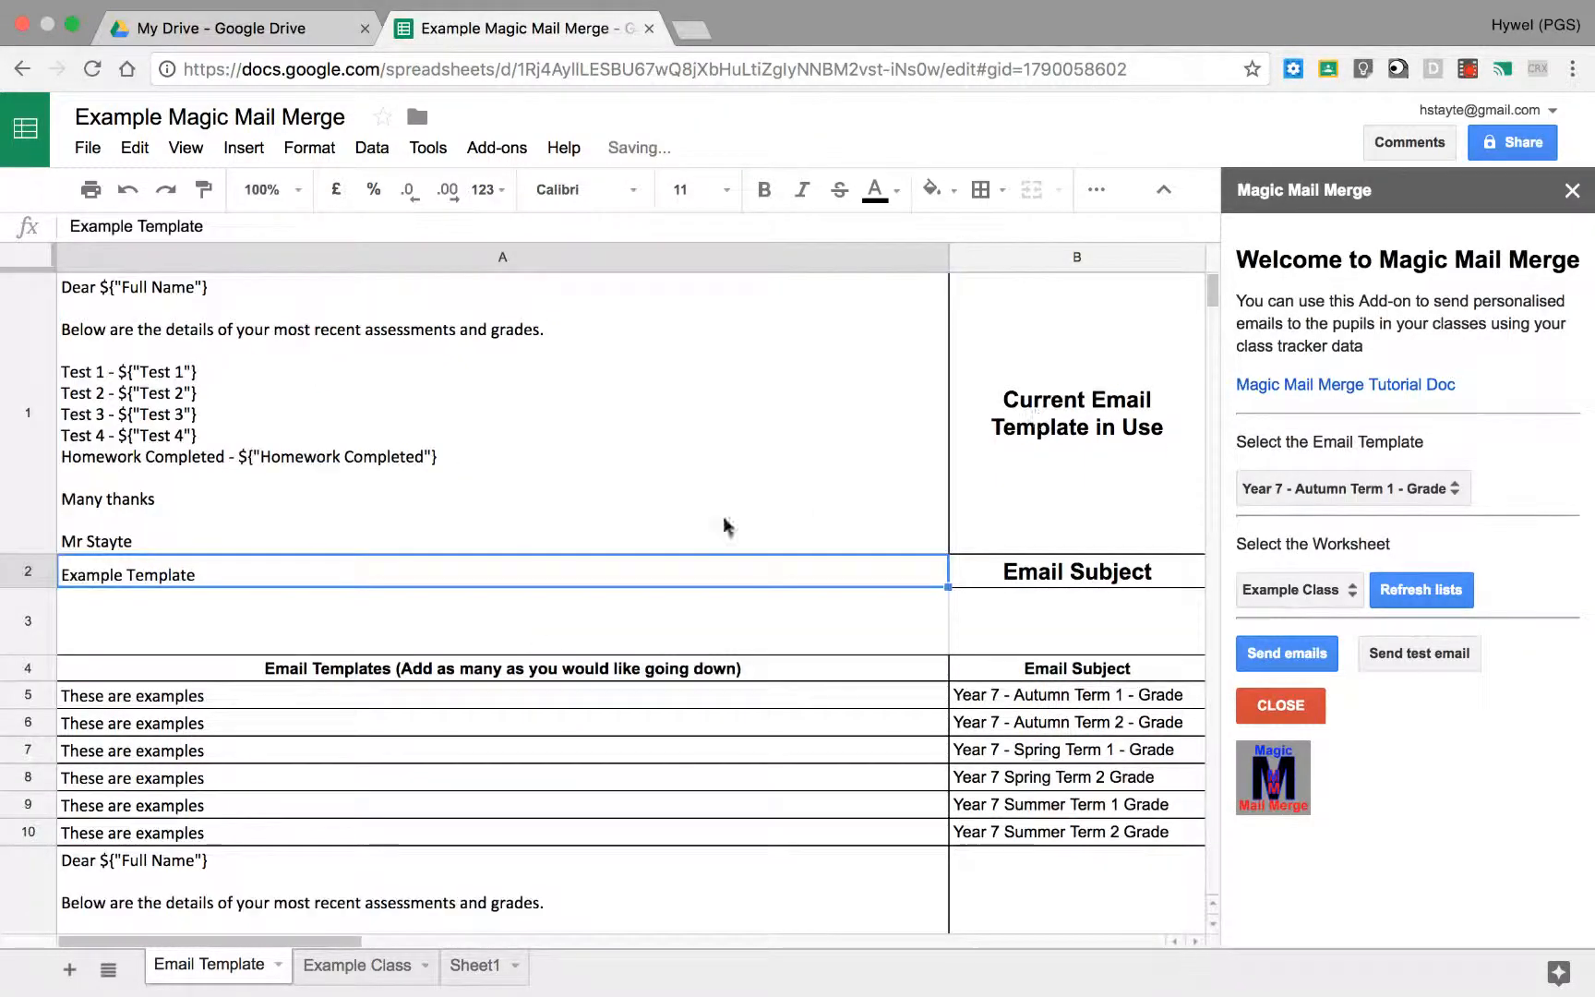
Step: Examine the column headings on the Example Class sheet against the template's merge fields, and return to the Email Template sheet
left_click(330, 967)
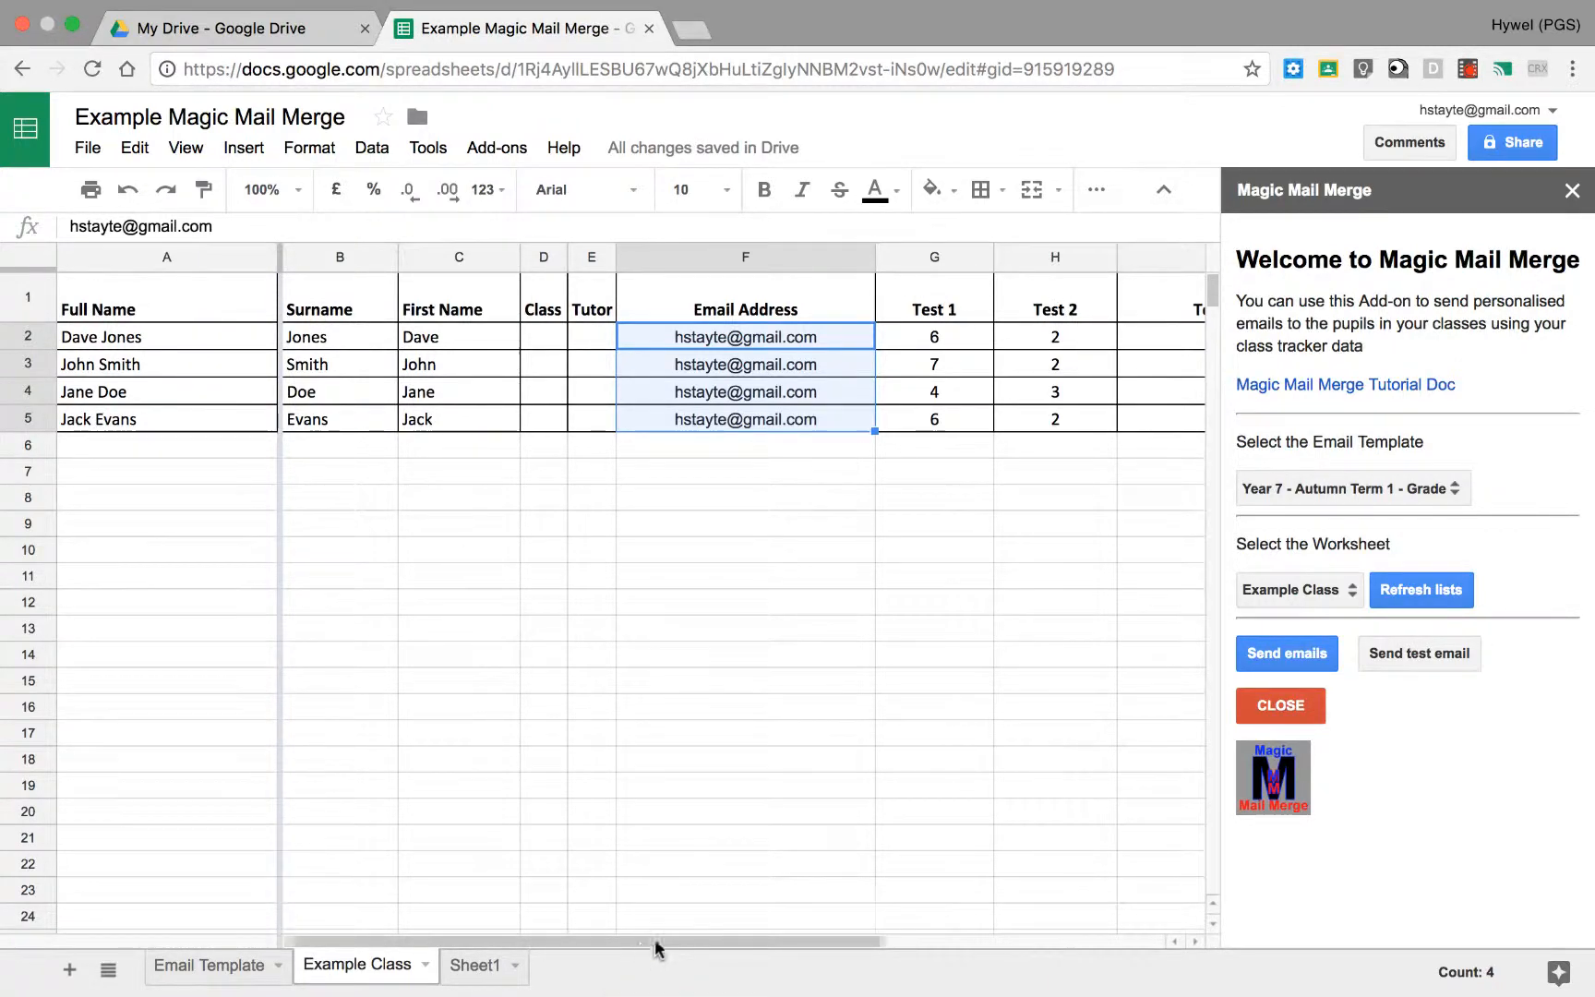
left_click_drag(659, 943, 576, 938)
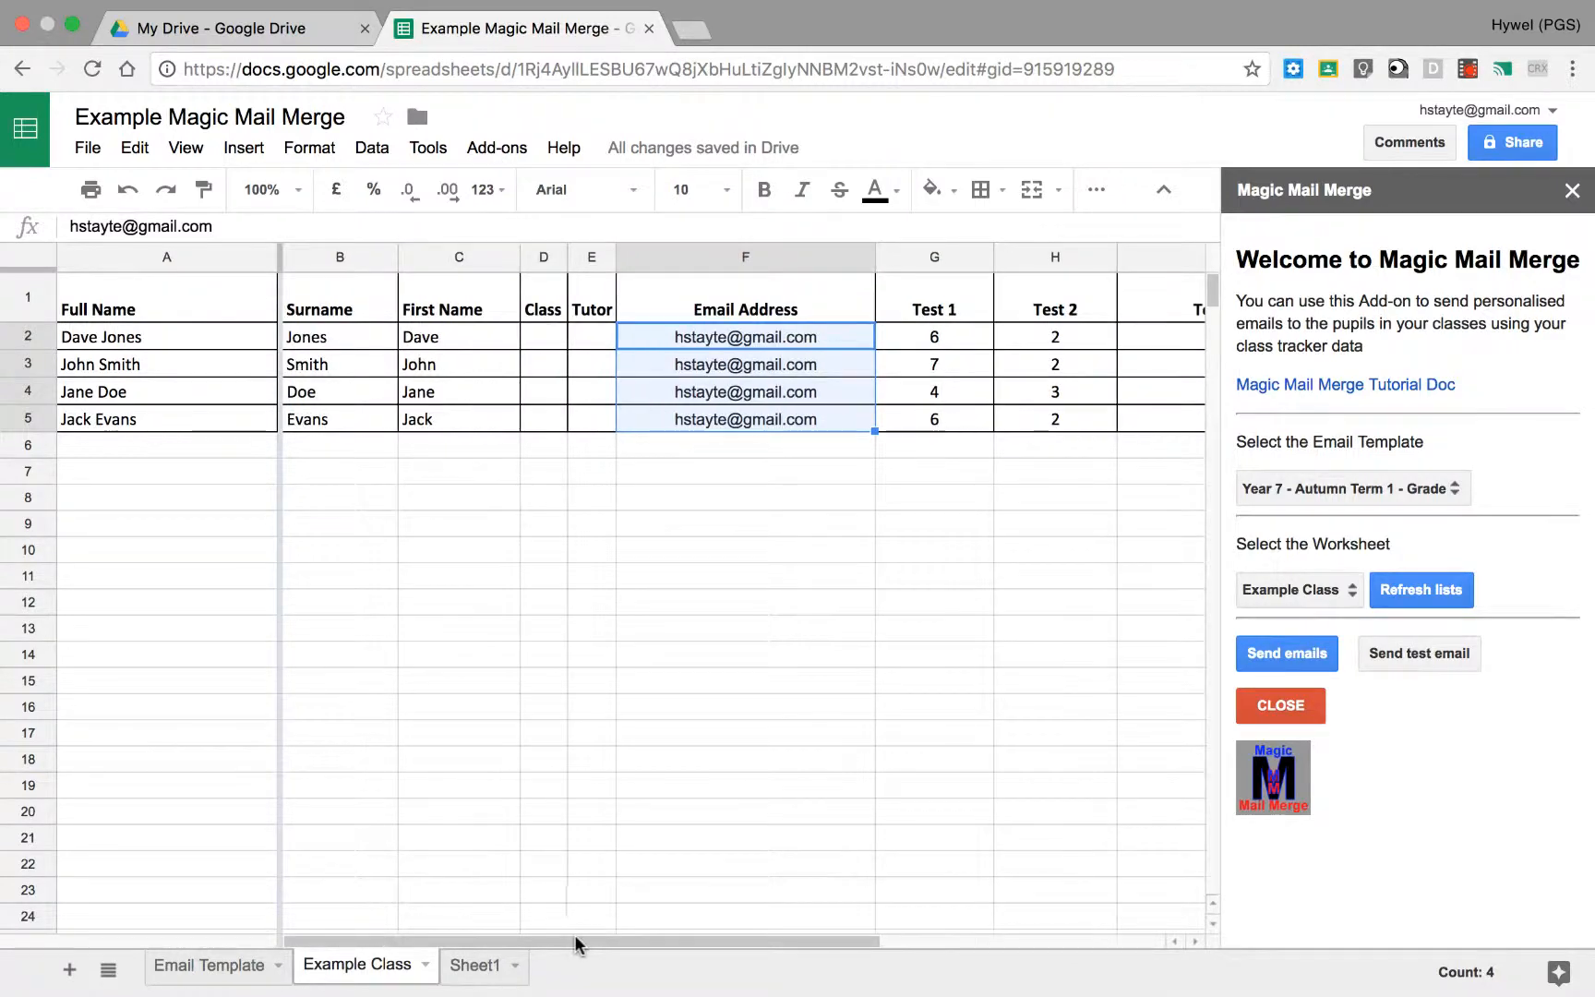
left_click(248, 966)
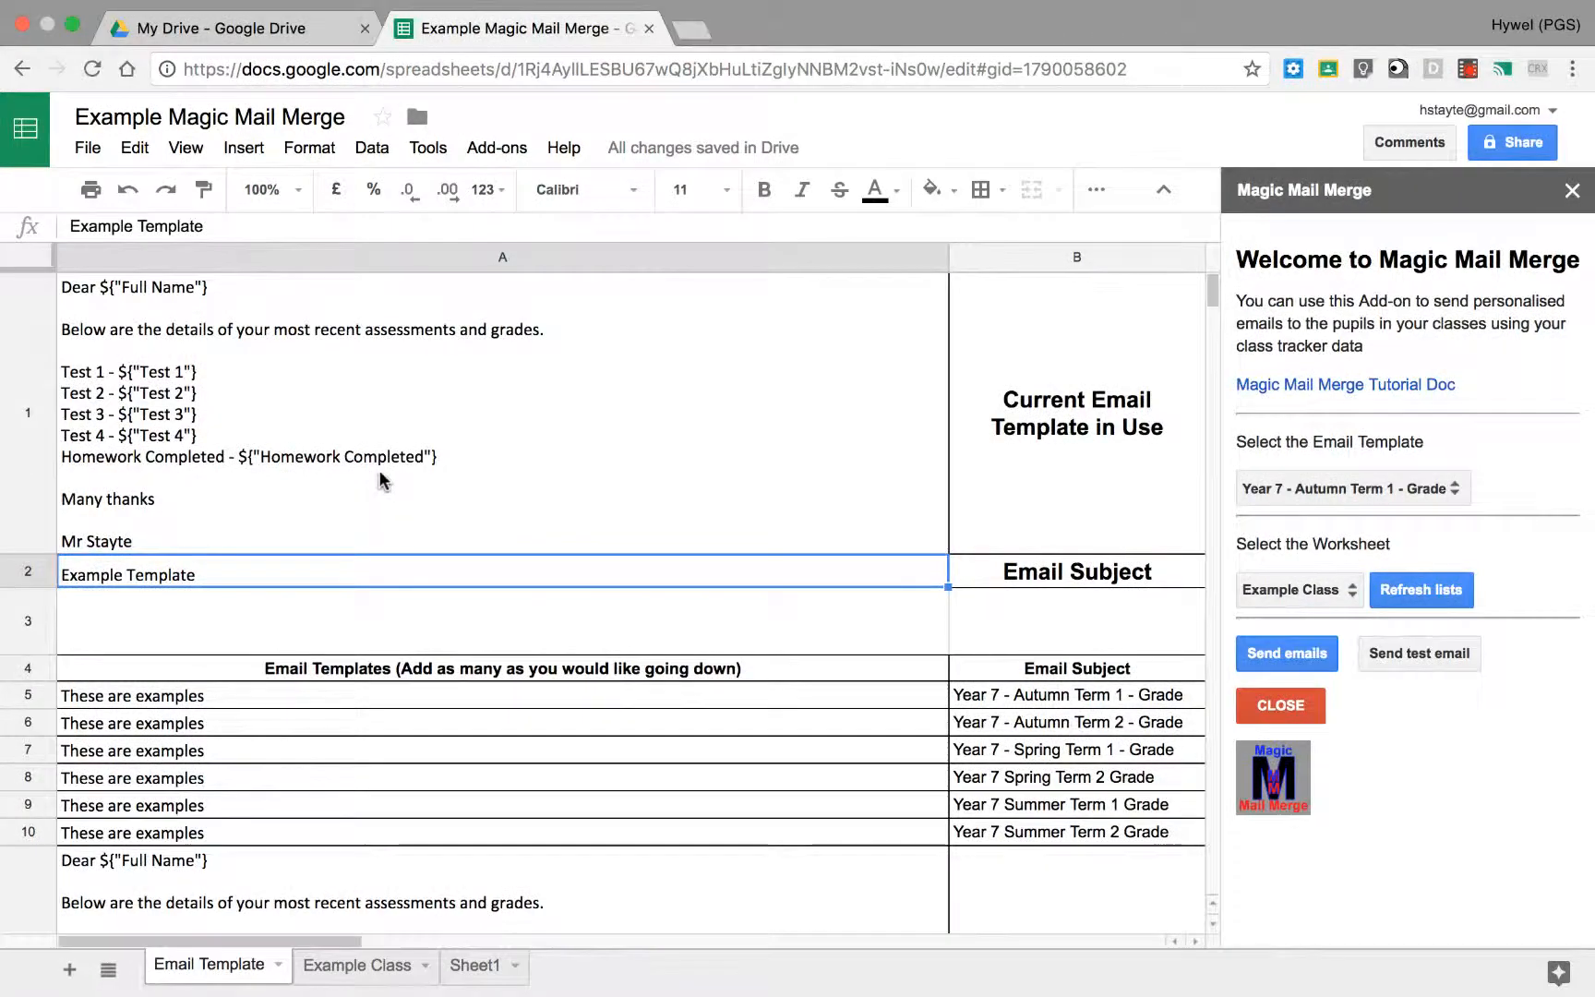
Step: Try the Year 7 - Spring Term 1 - Grade template, and settle on Example Template with Example Class as the worksheet
left_click(1329, 491)
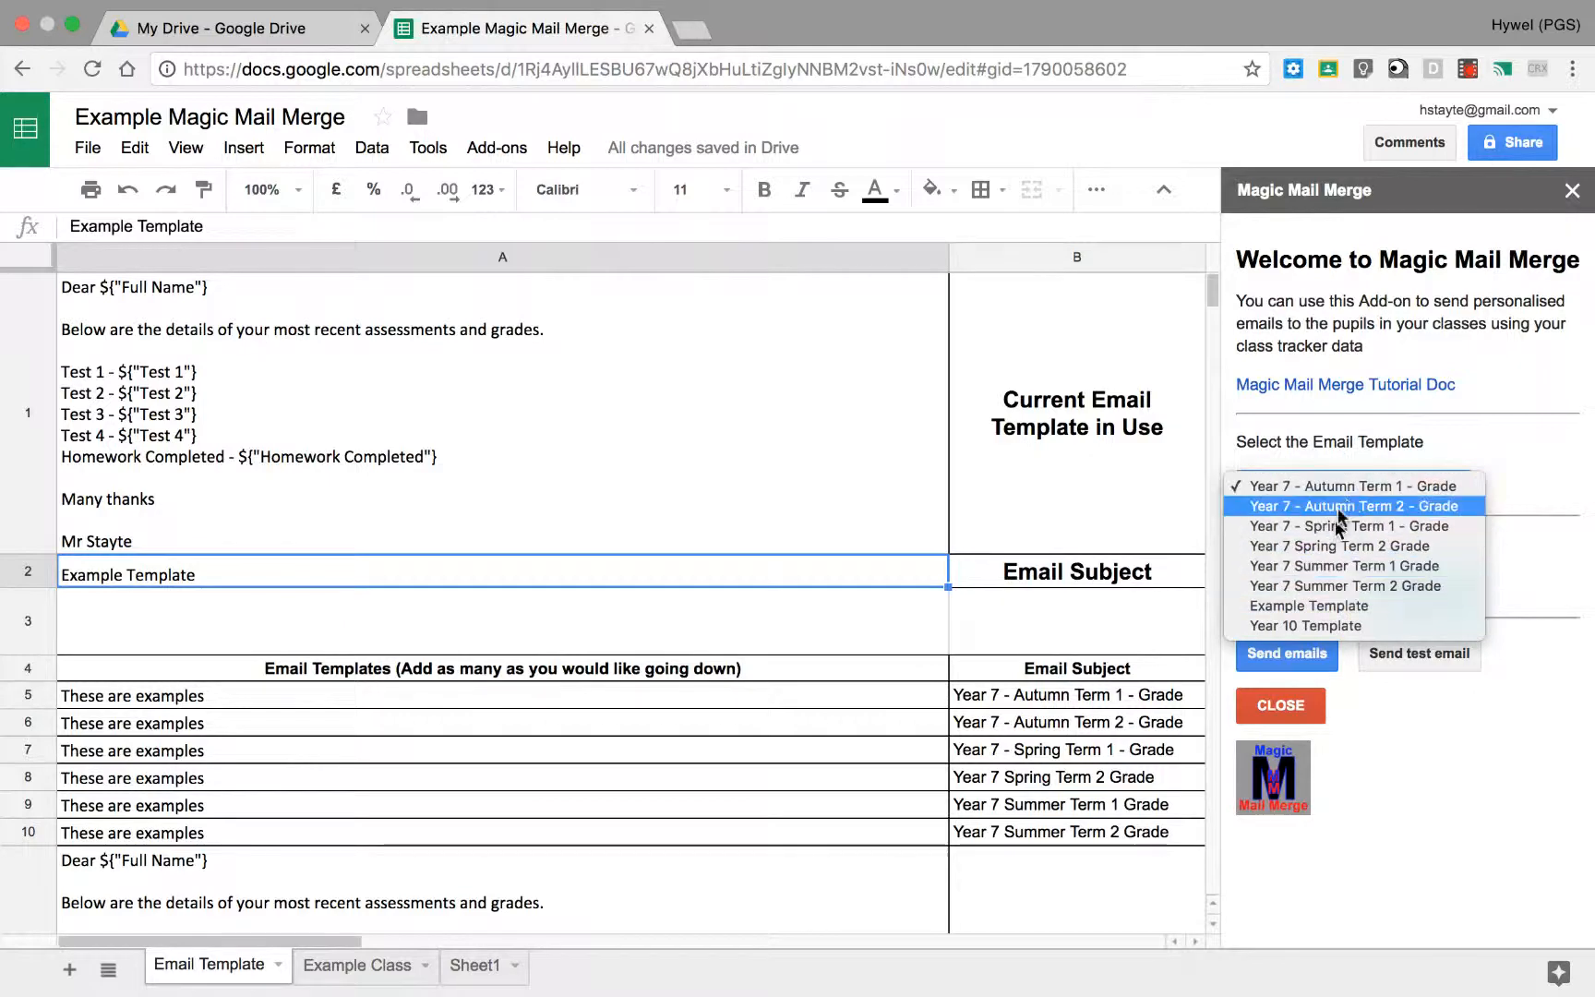
left_click(1333, 526)
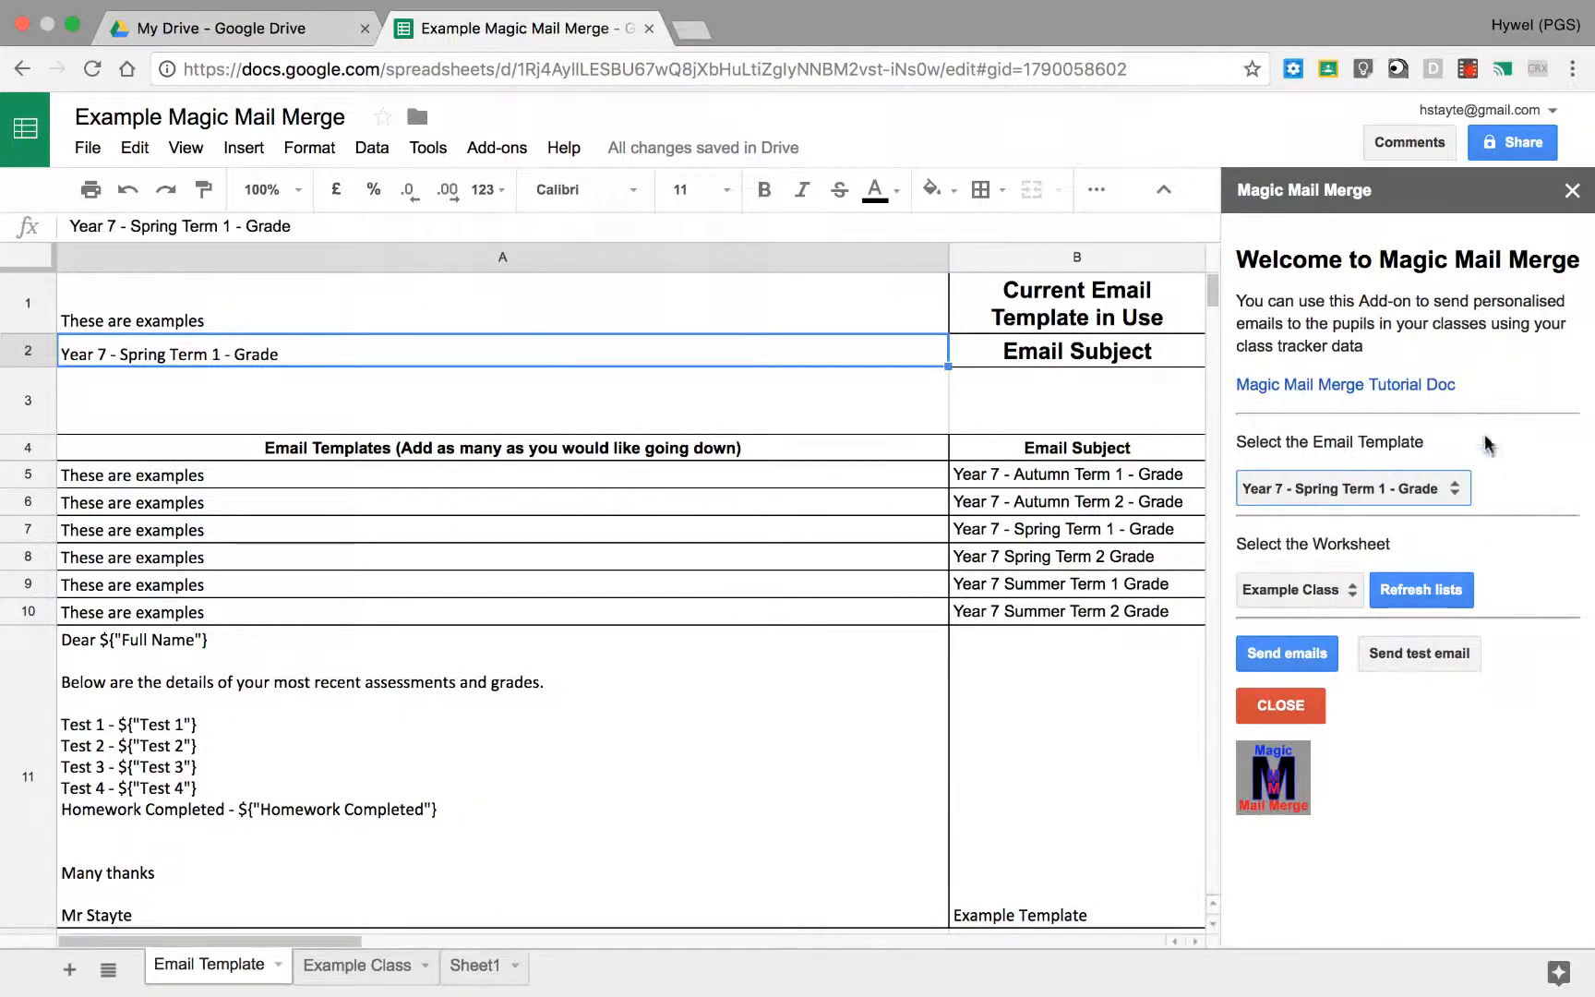
left_click(1355, 489)
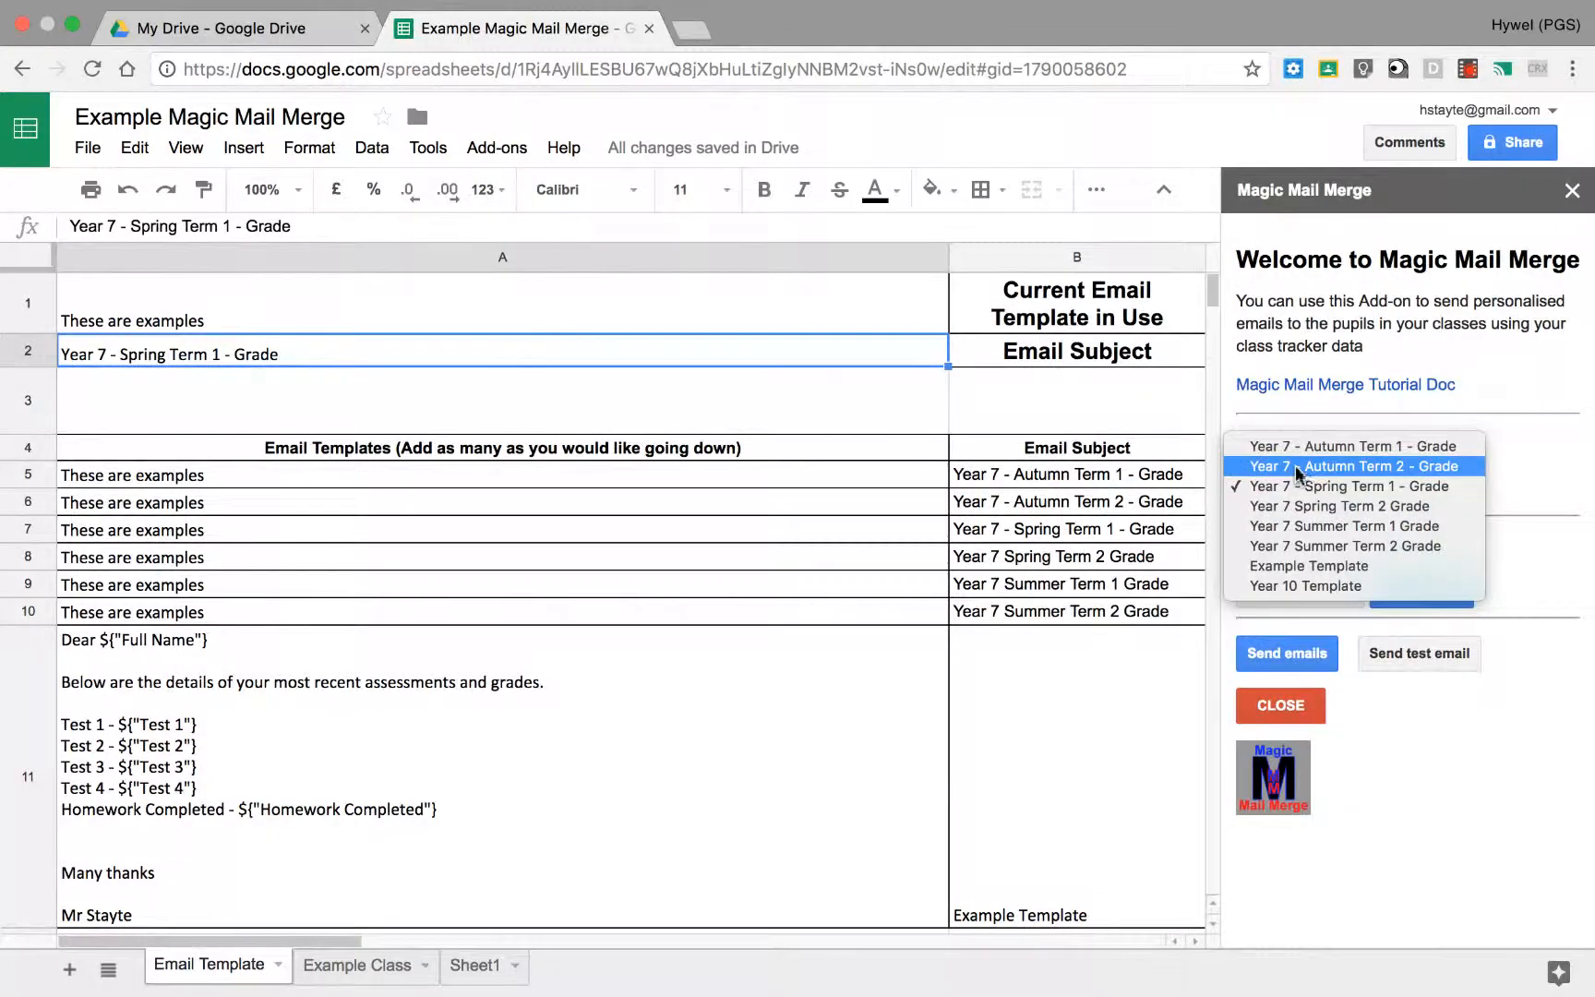
left_click(1313, 566)
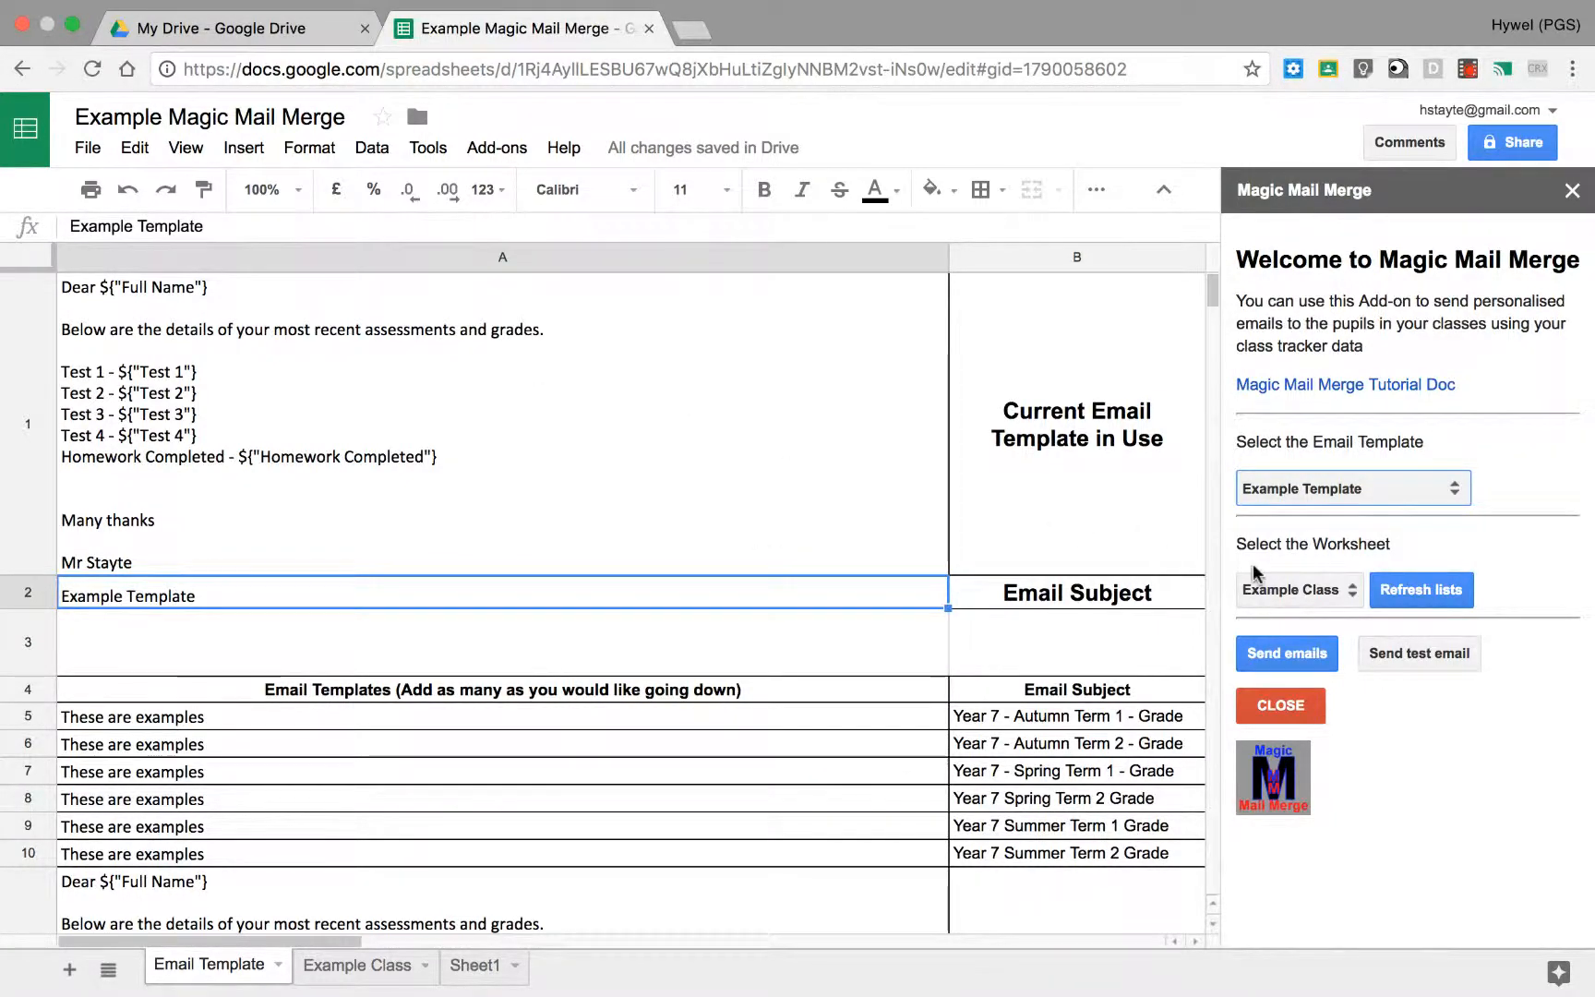
left_click(1333, 592)
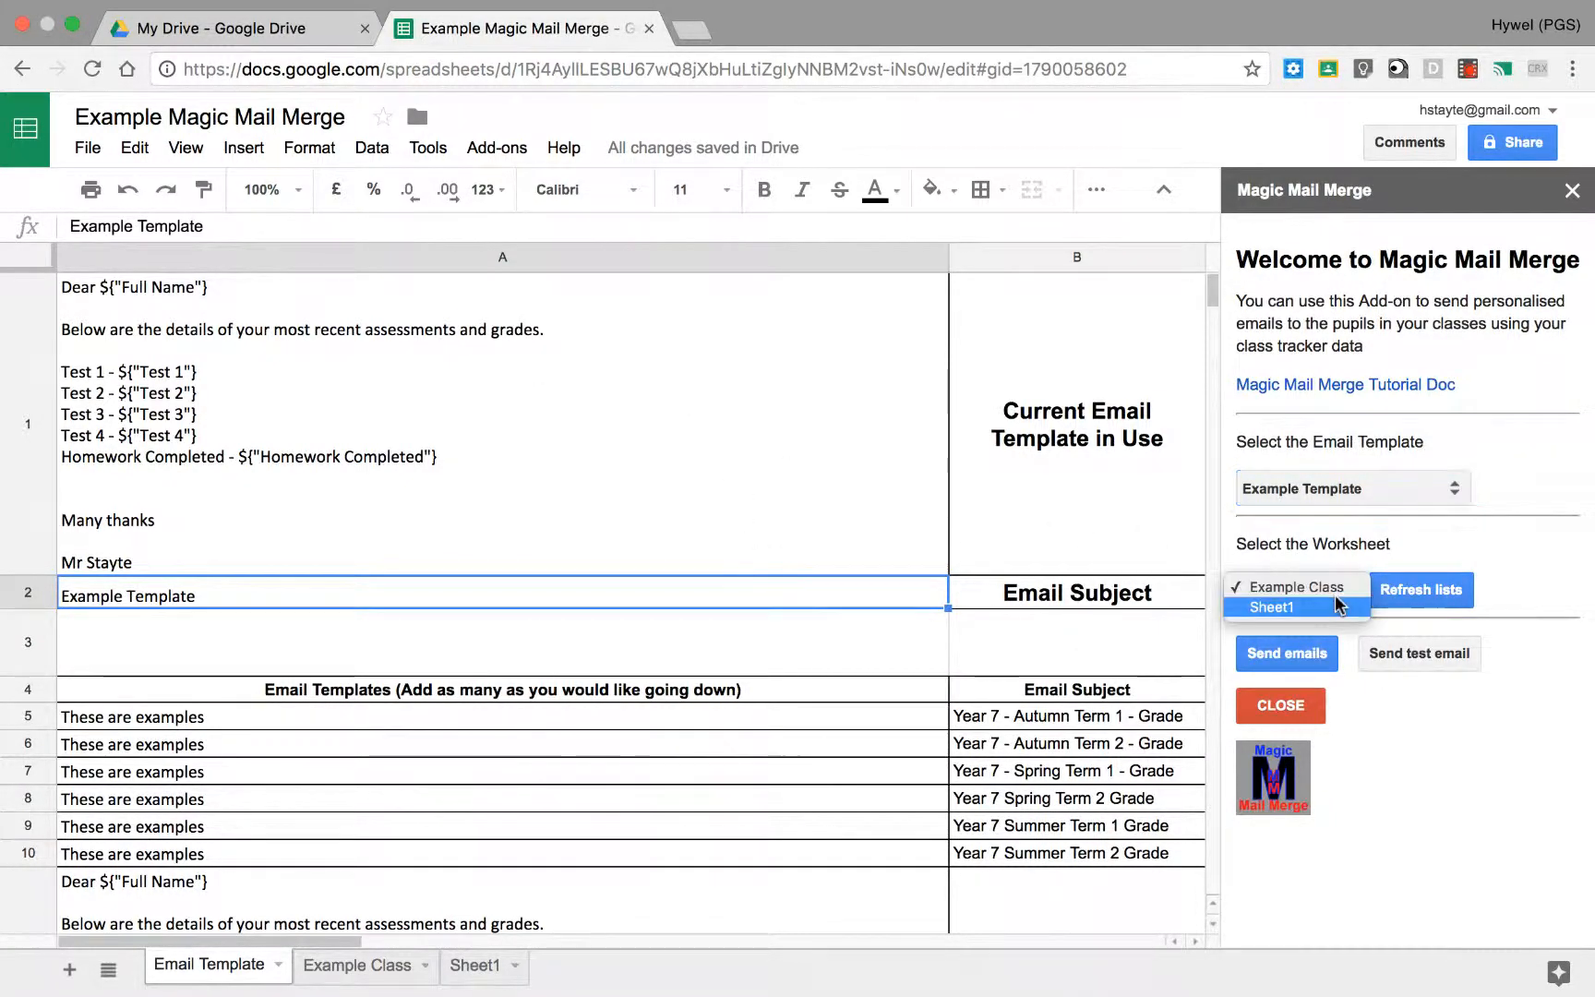
left_click(1311, 587)
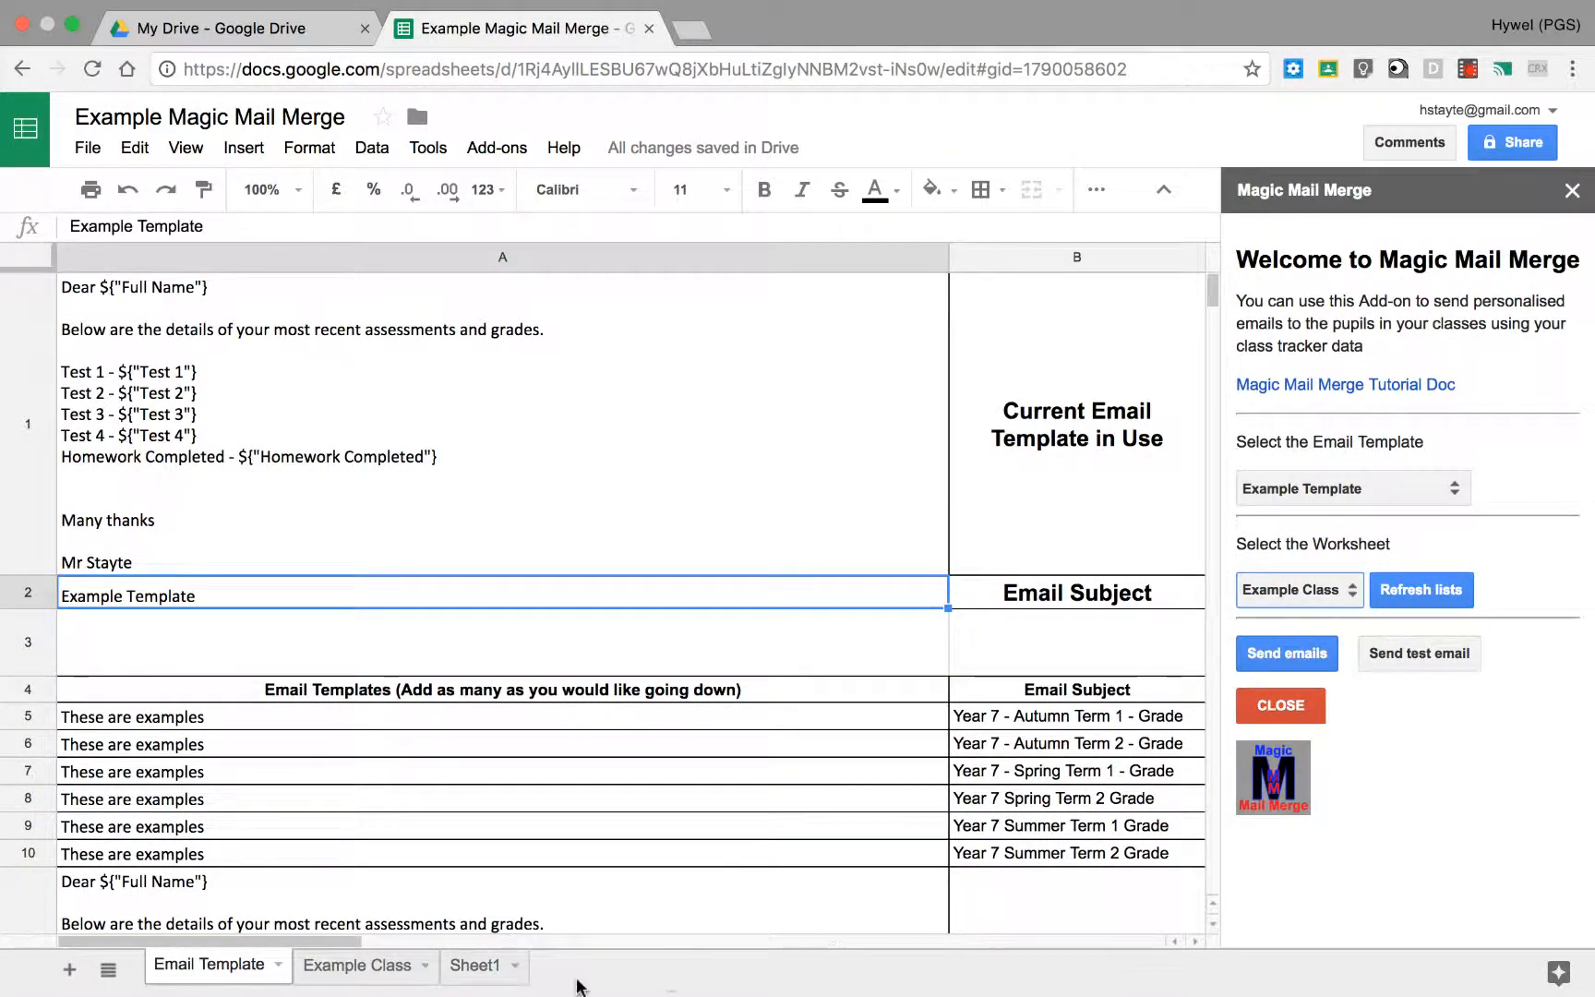
Step: Add two blank sheets to the spreadsheet, and refresh the Magic Mail Merge lists to check the worksheet choices
left_click(74, 971)
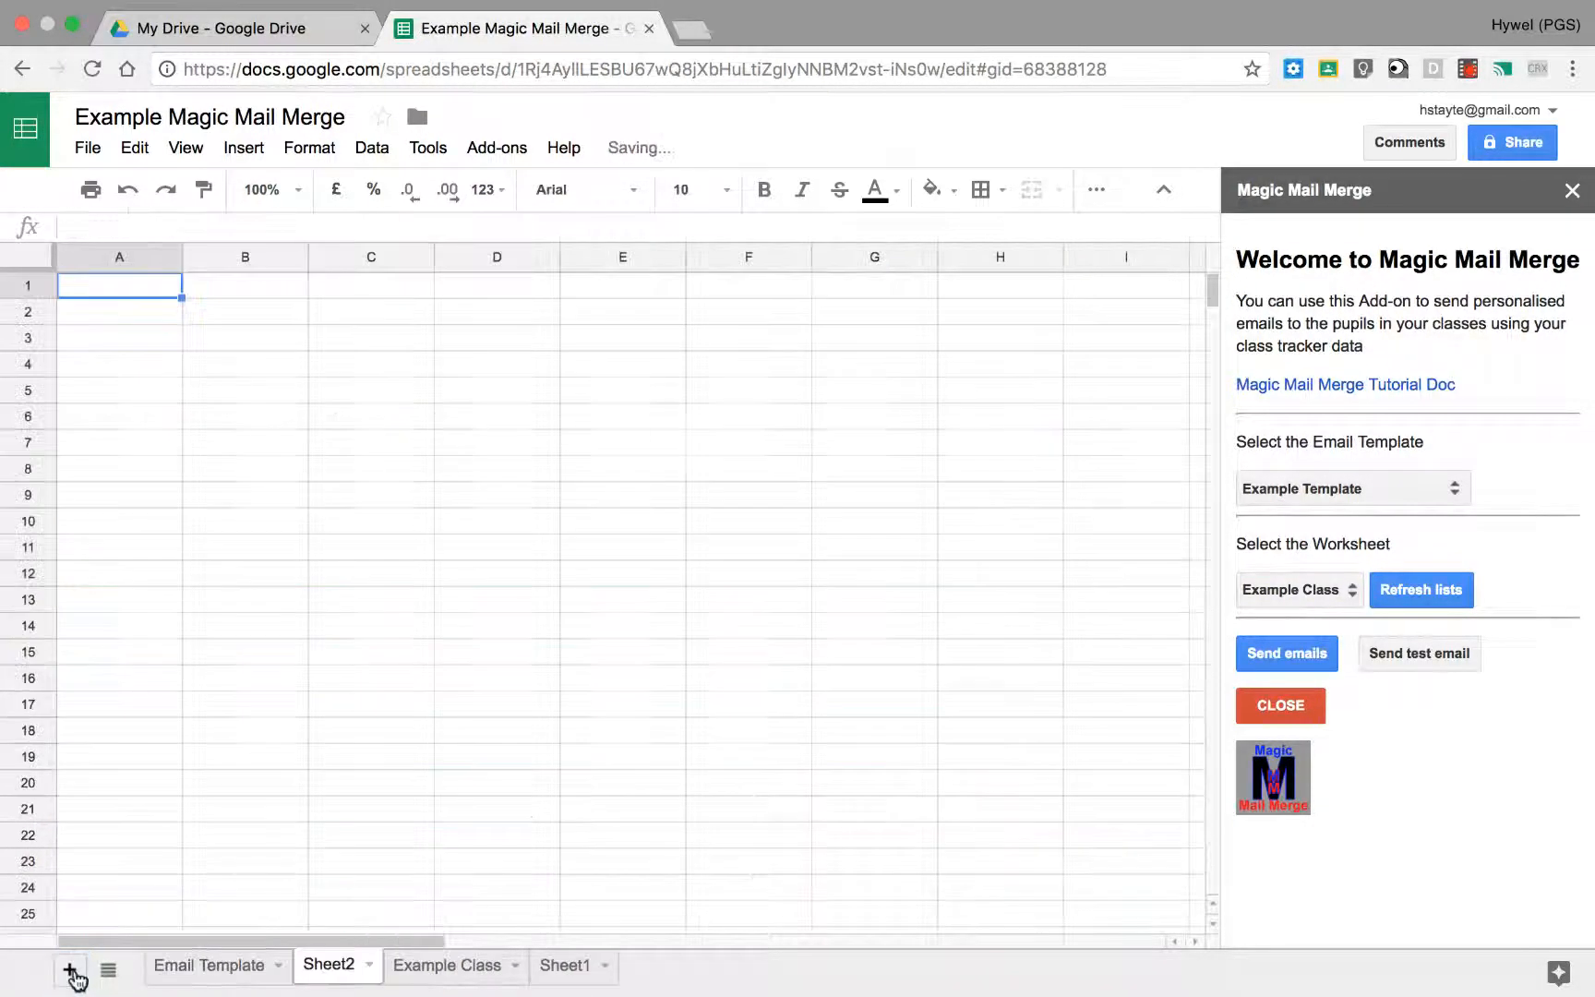
left_click(74, 972)
left_click(1422, 595)
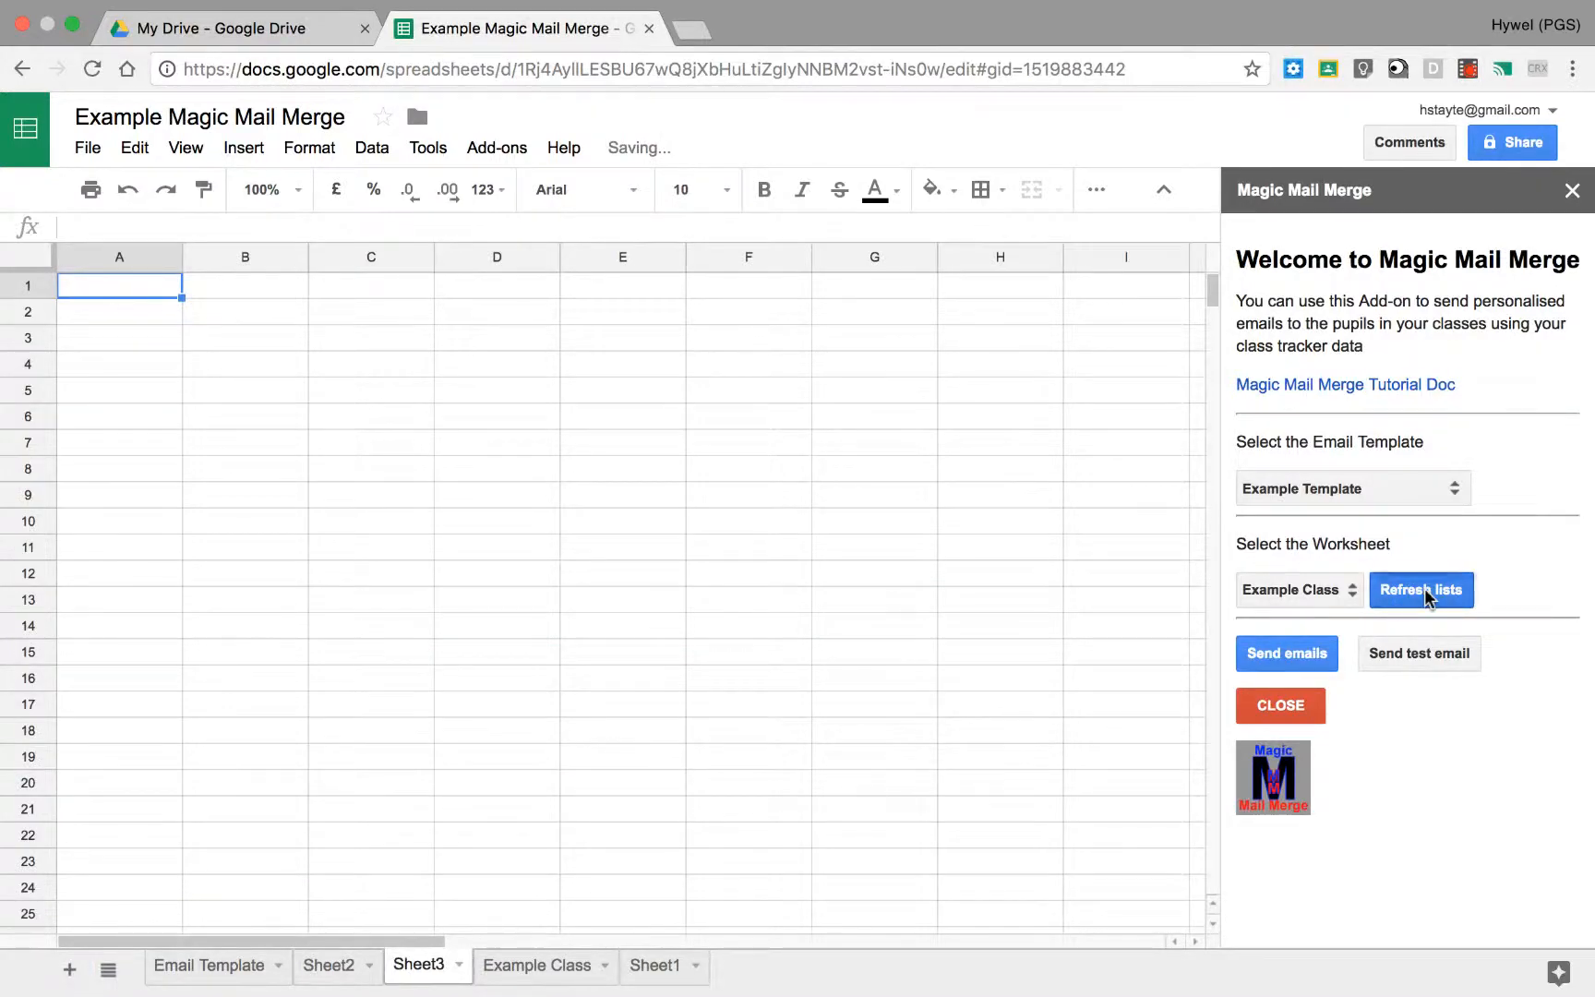
left_click(1350, 593)
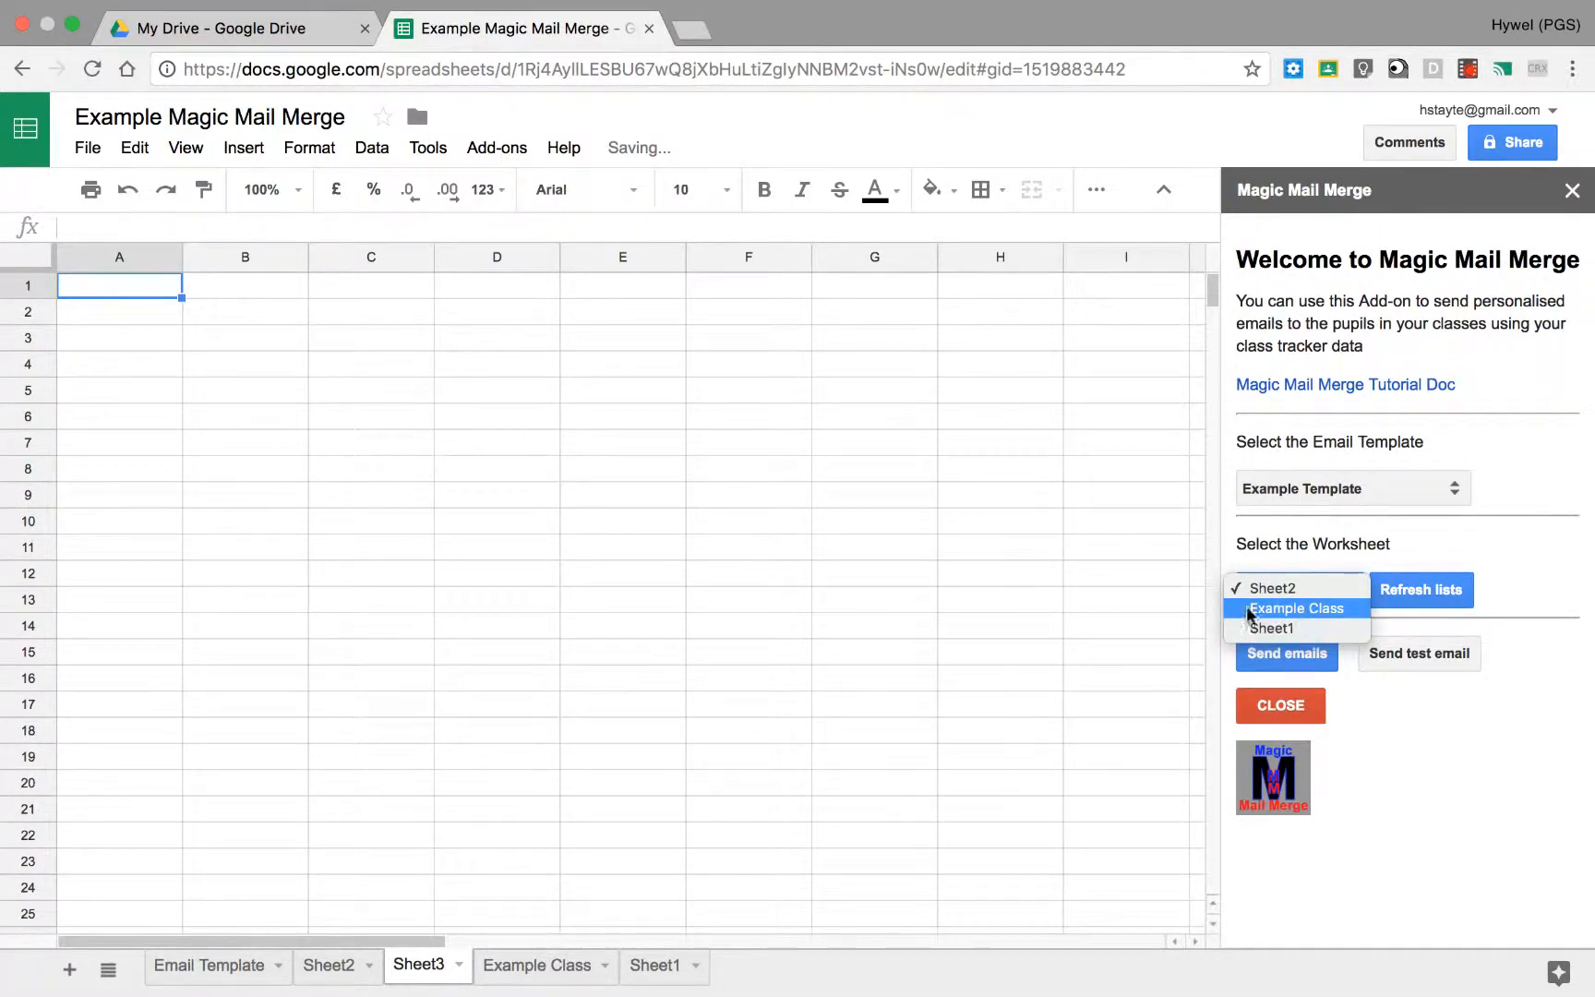
left_click(245, 974)
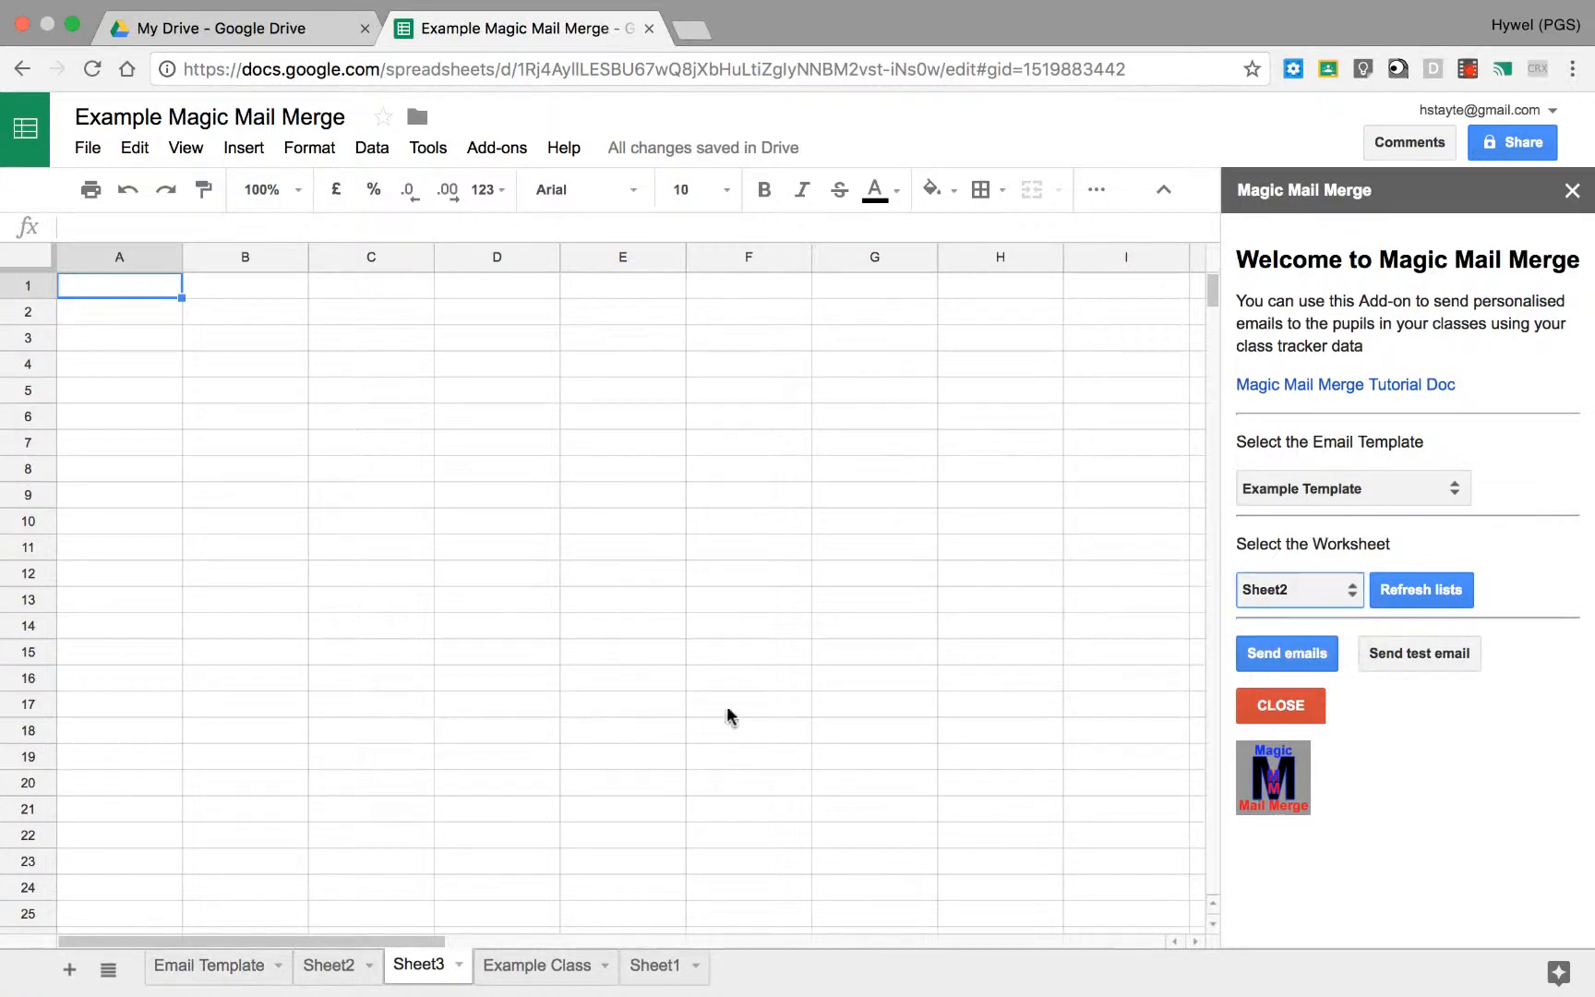
Step: Return to the Email Template sheet and set the mail merge worksheet to Example Class
left_click(236, 970)
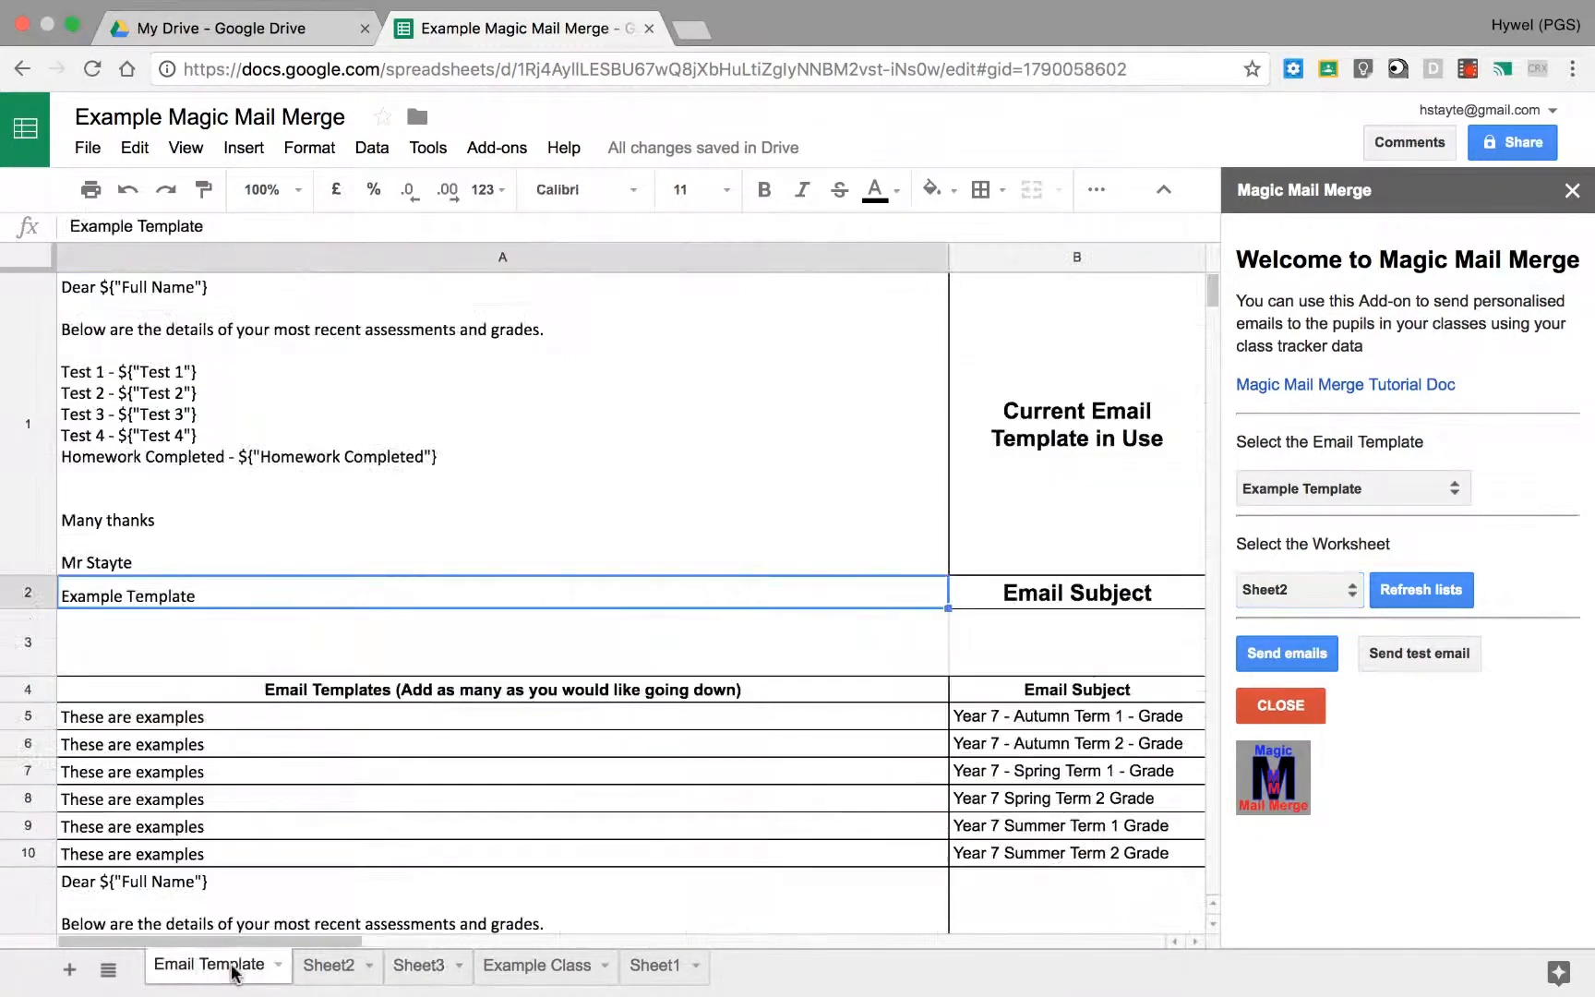
left_click(1350, 599)
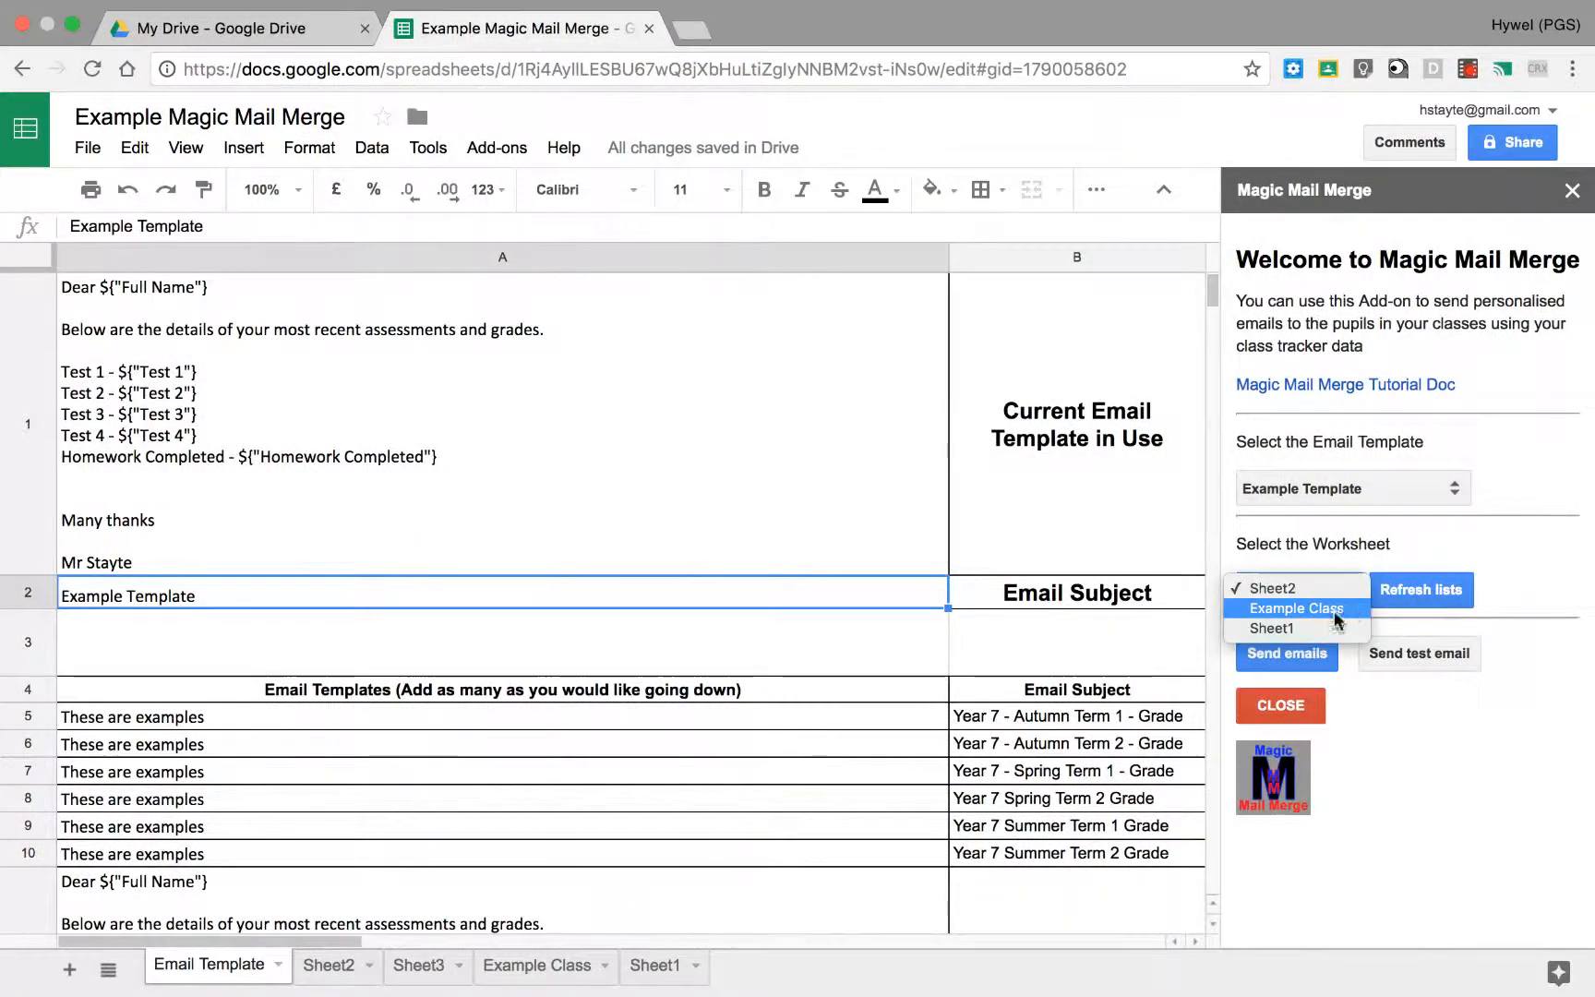
left_click(1328, 606)
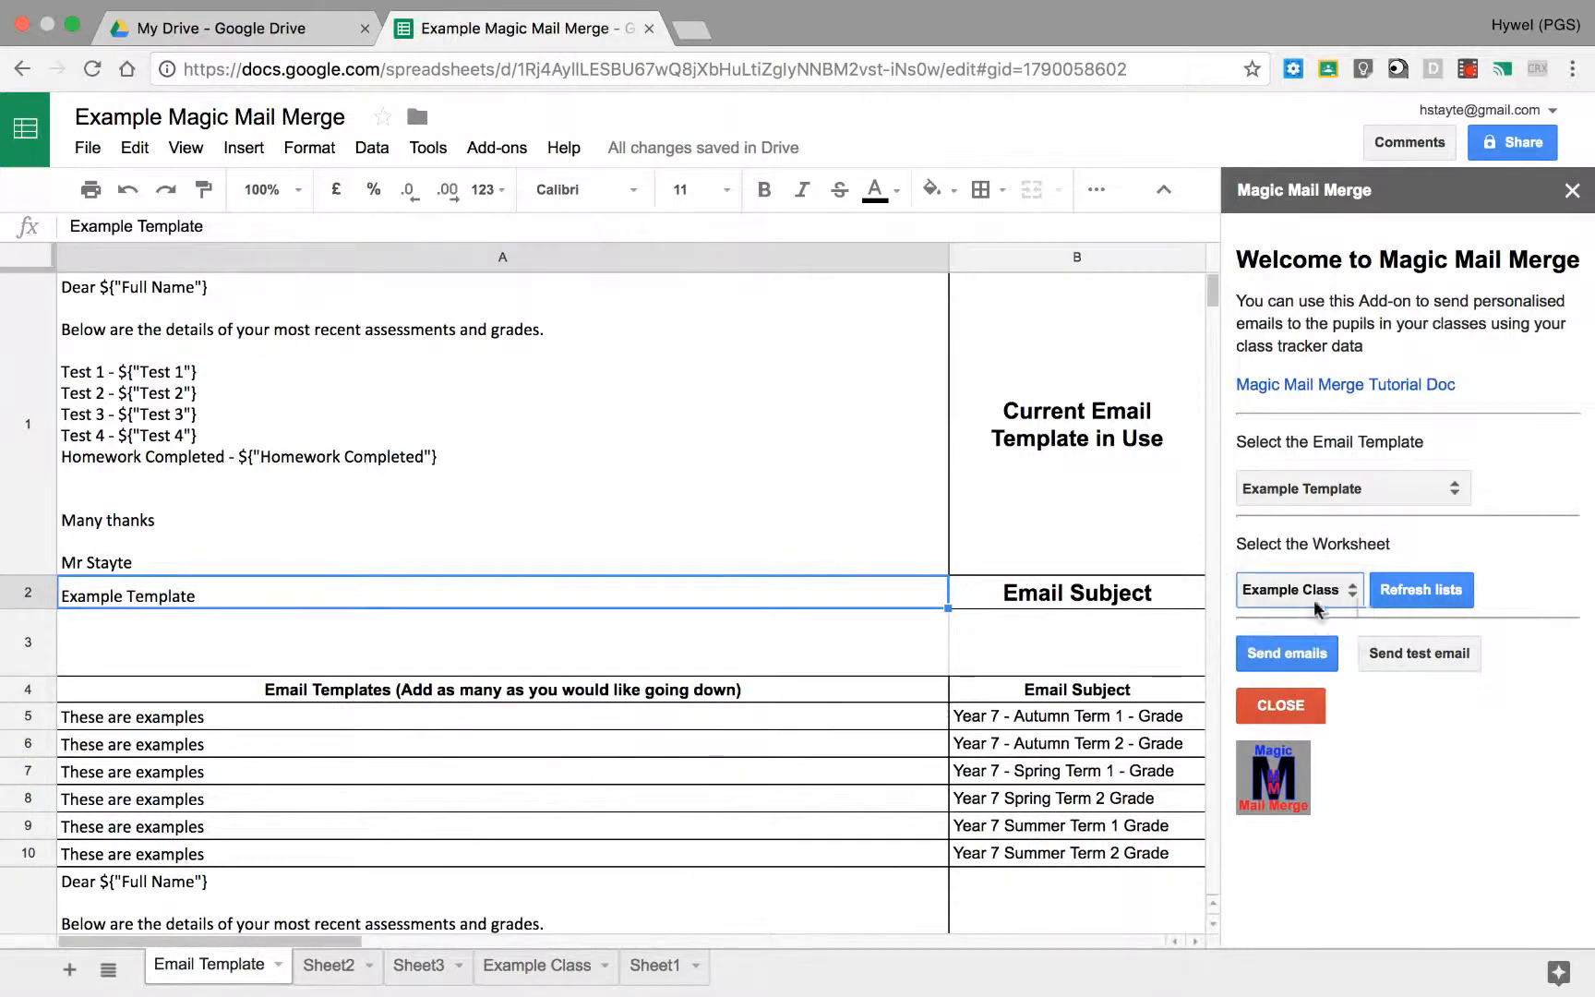
Step: Send a test email to the sender's own email address, and switch to Gmail to read the received message
left_click(1401, 651)
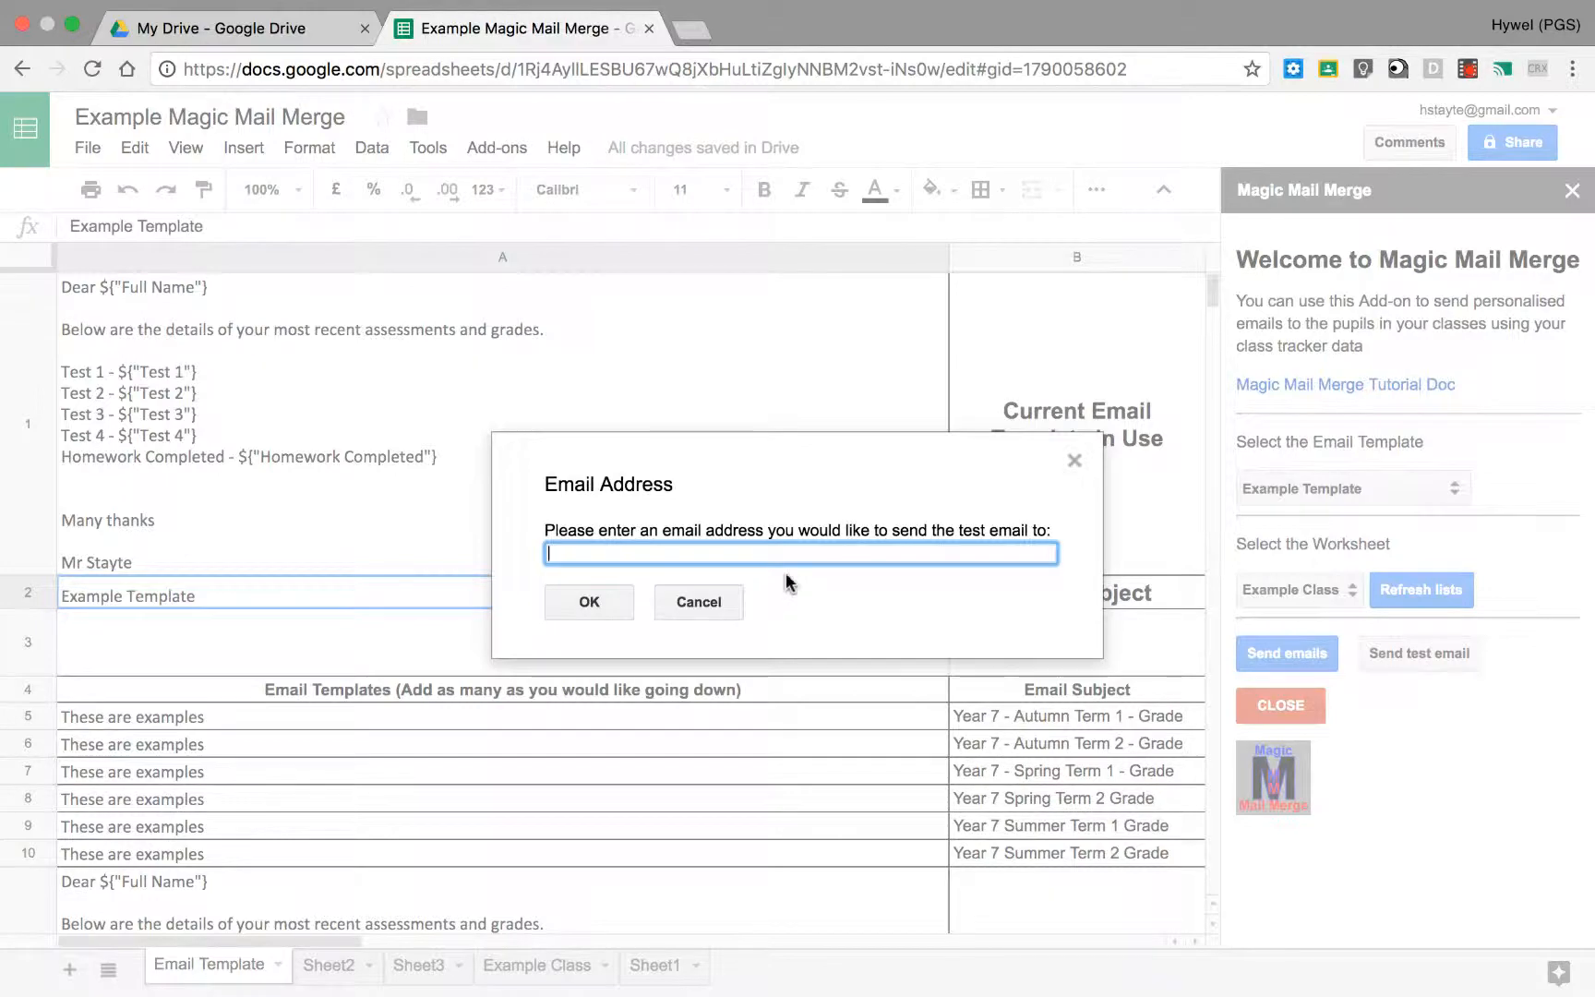
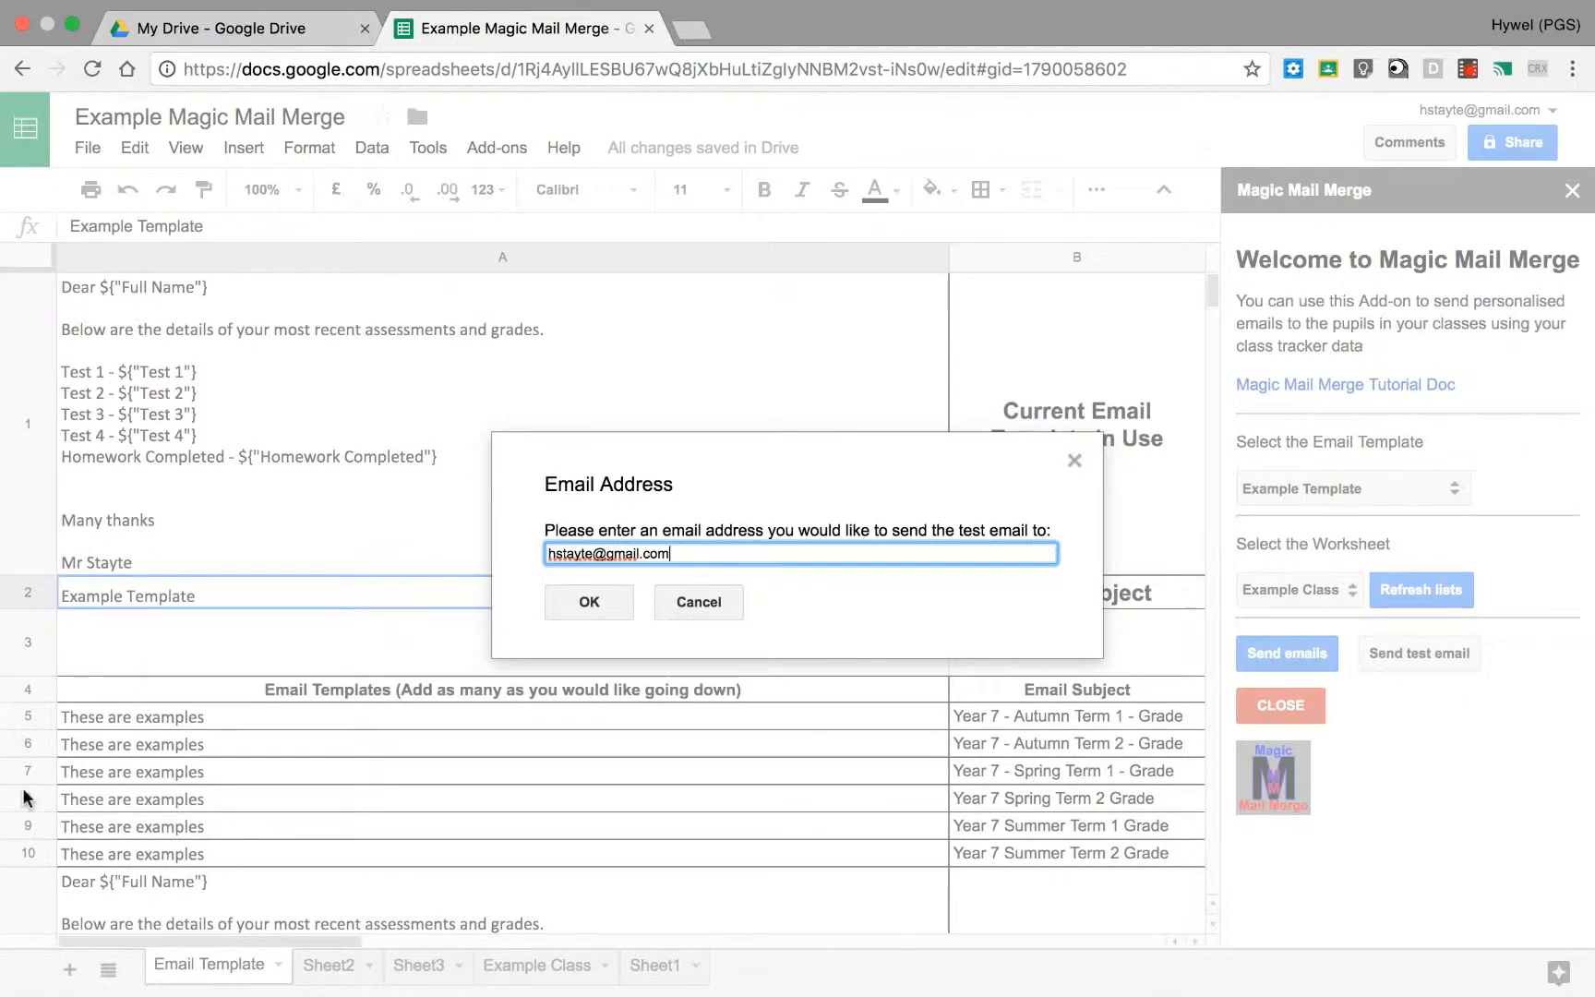
left_click(573, 606)
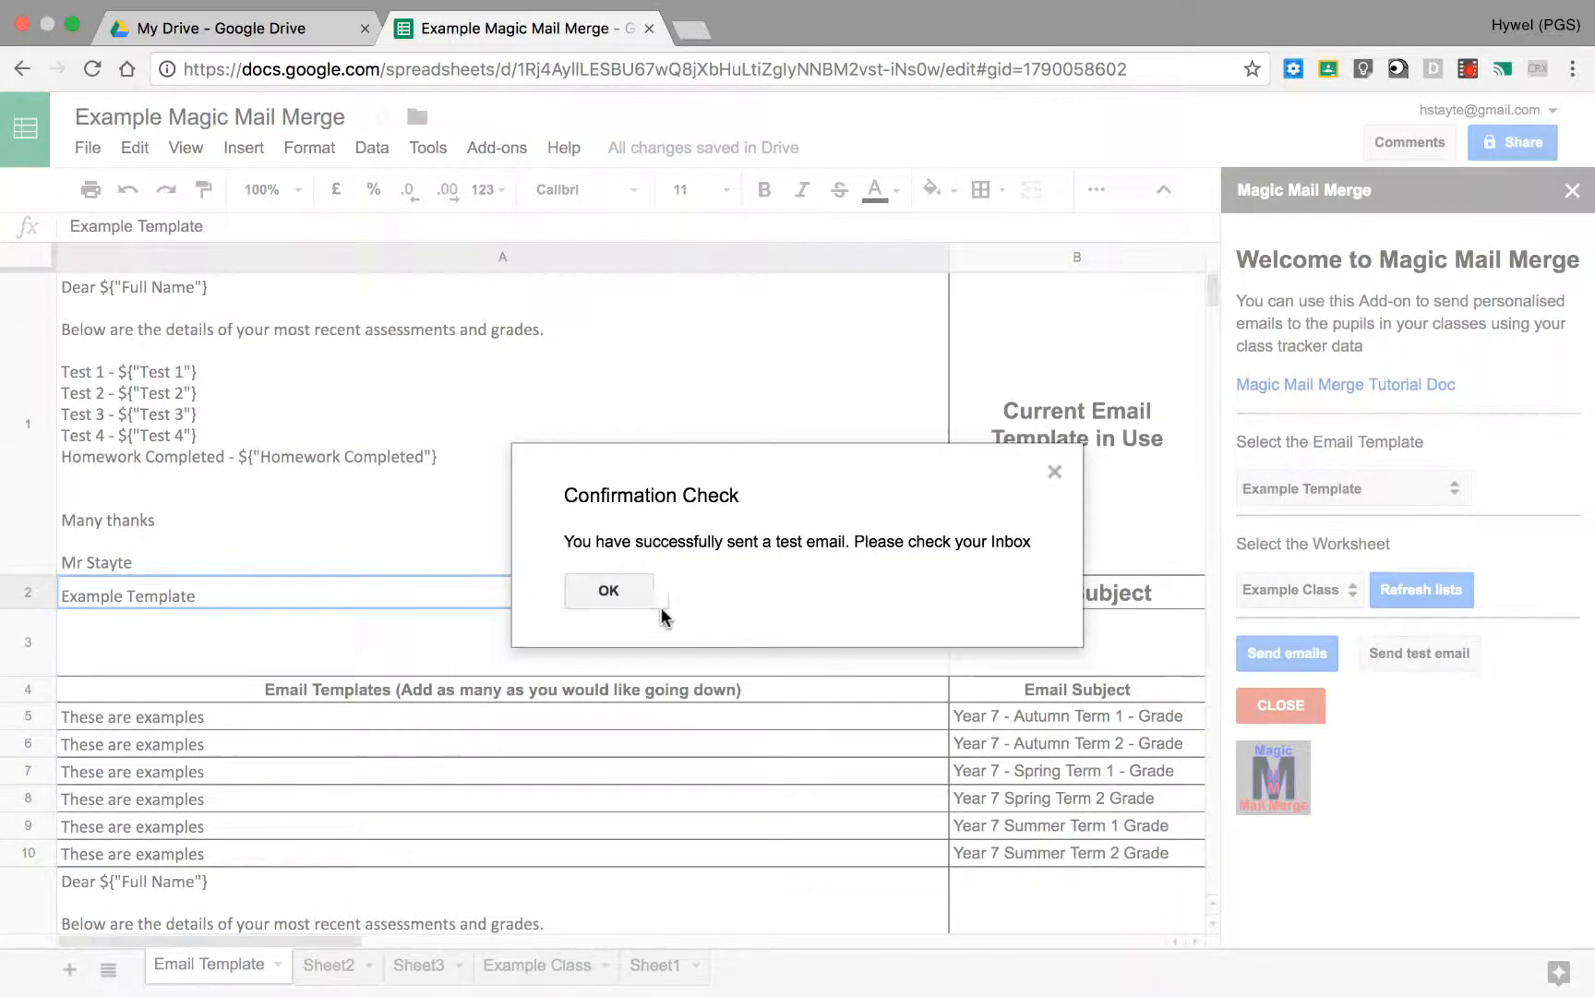
left_click(630, 599)
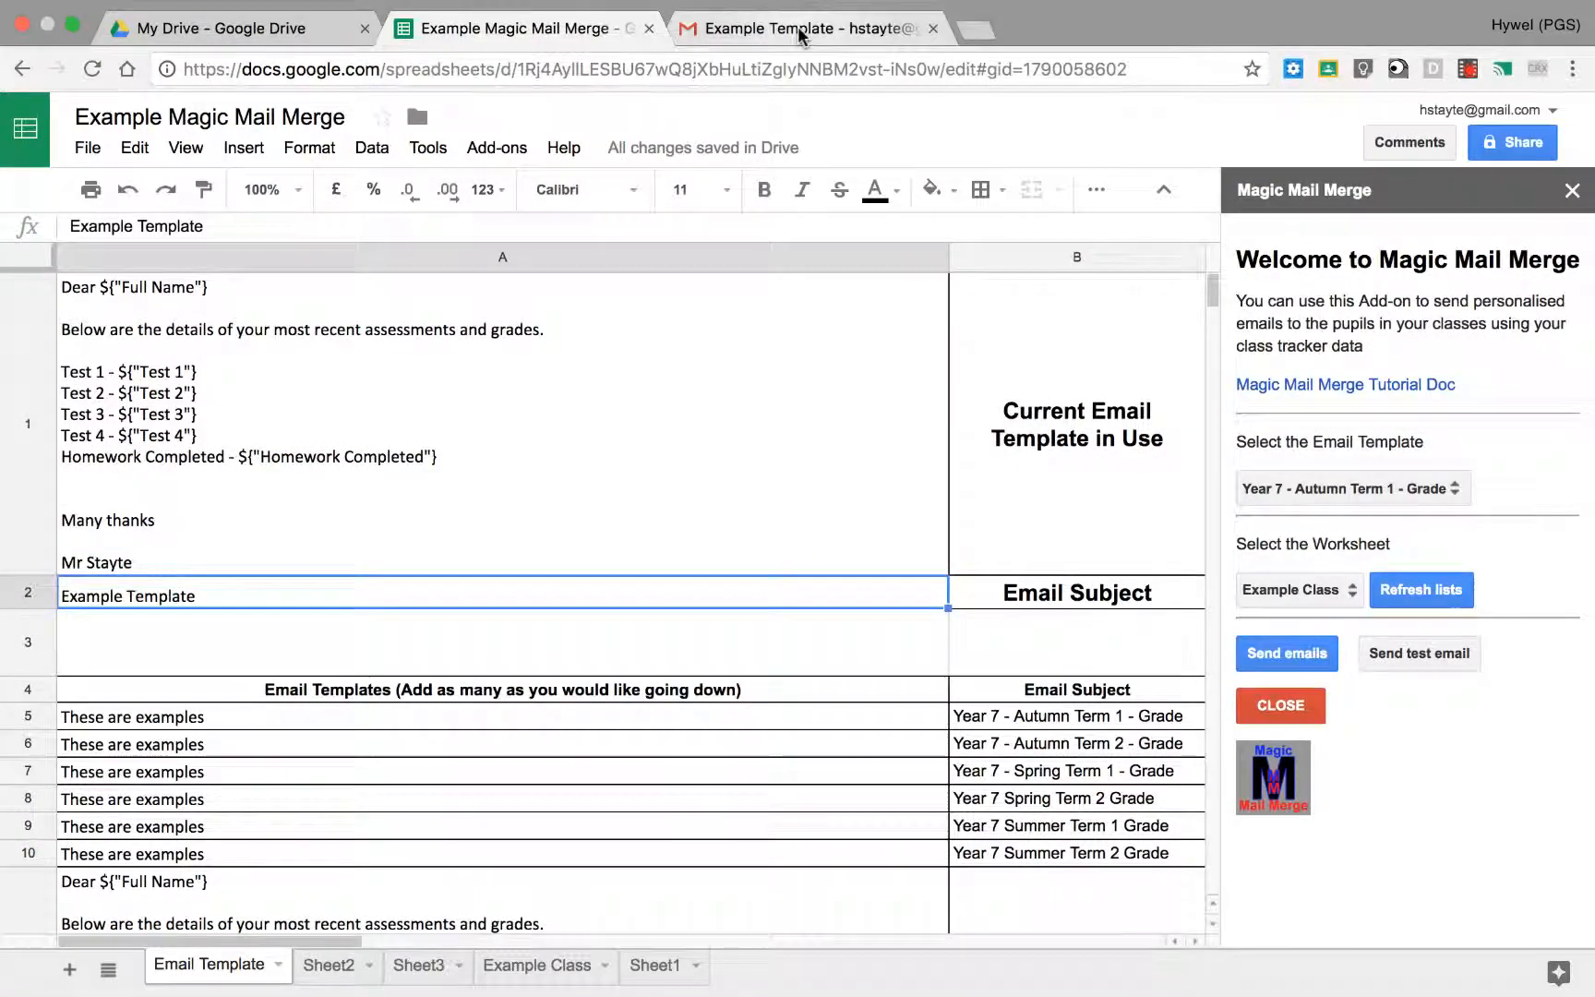
left_click(799, 35)
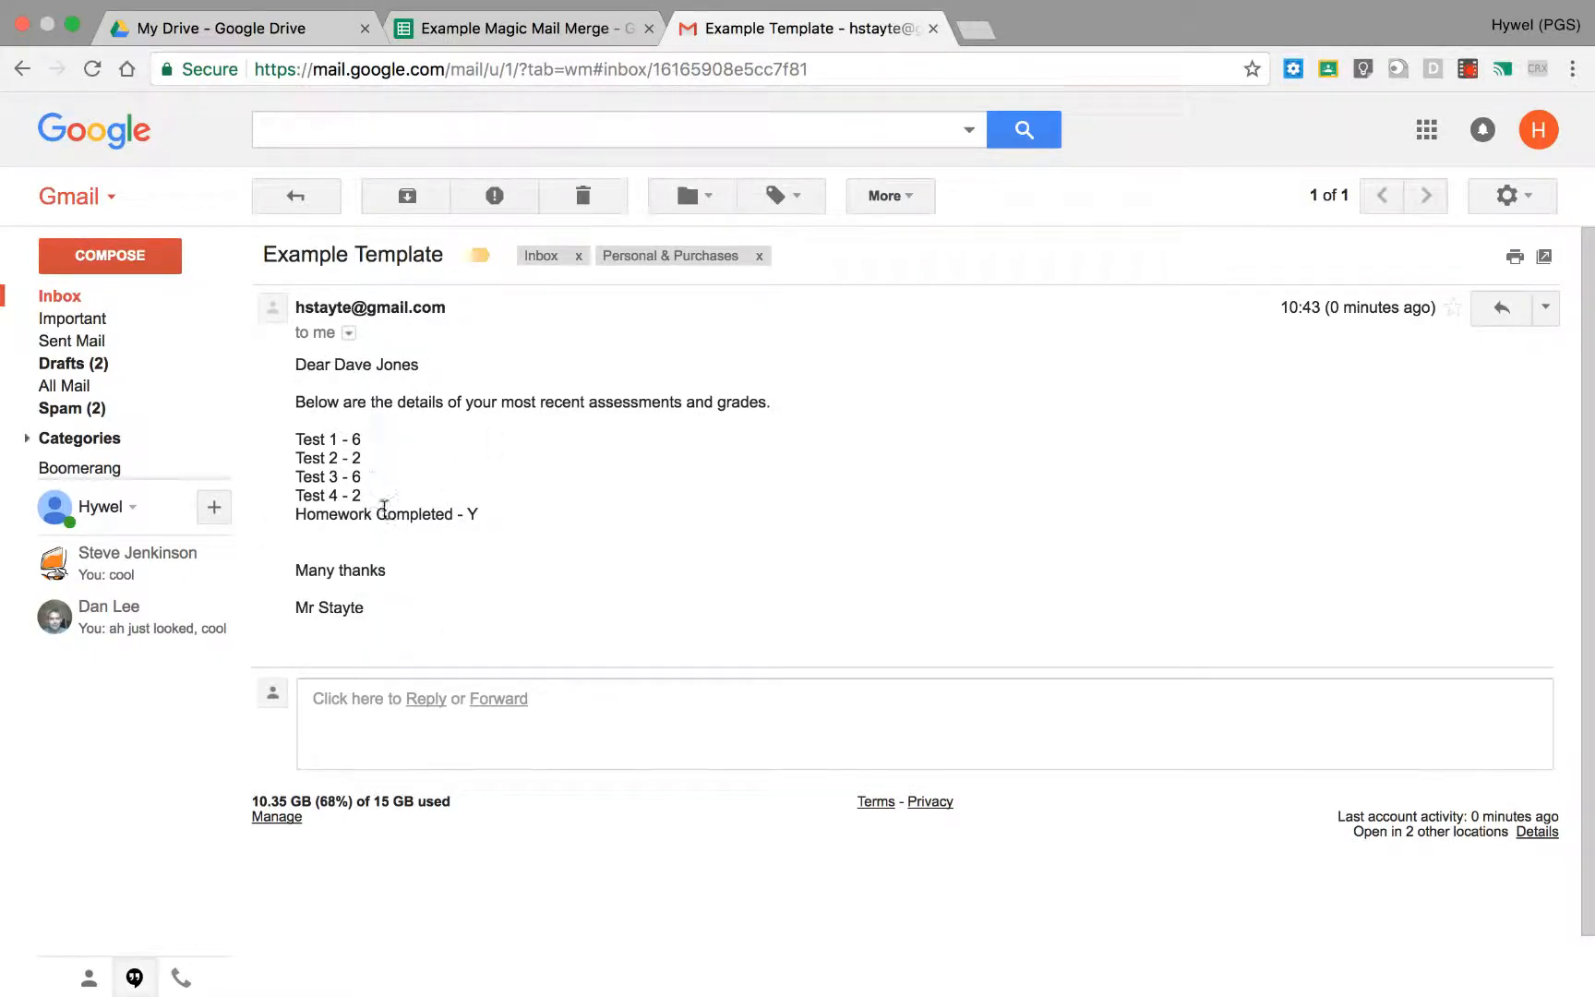
Step: Switch back to the spreadsheet and send the merged emails to Example Class, checking the sheet's Email Merge column
left_click(528, 32)
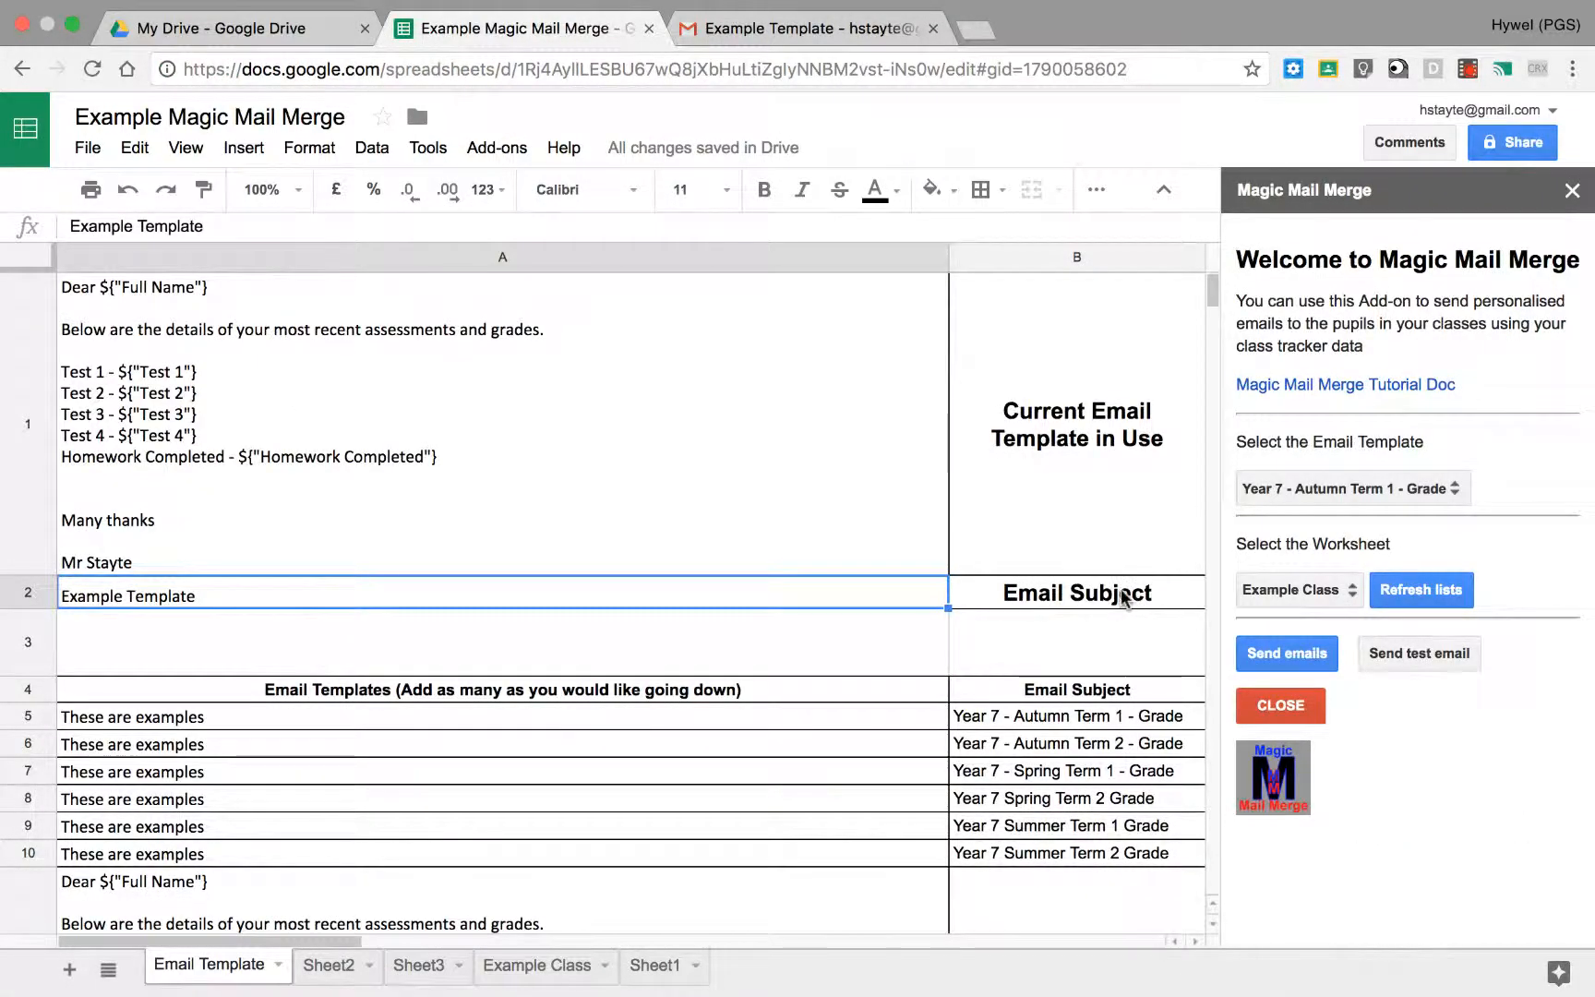
left_click(1316, 657)
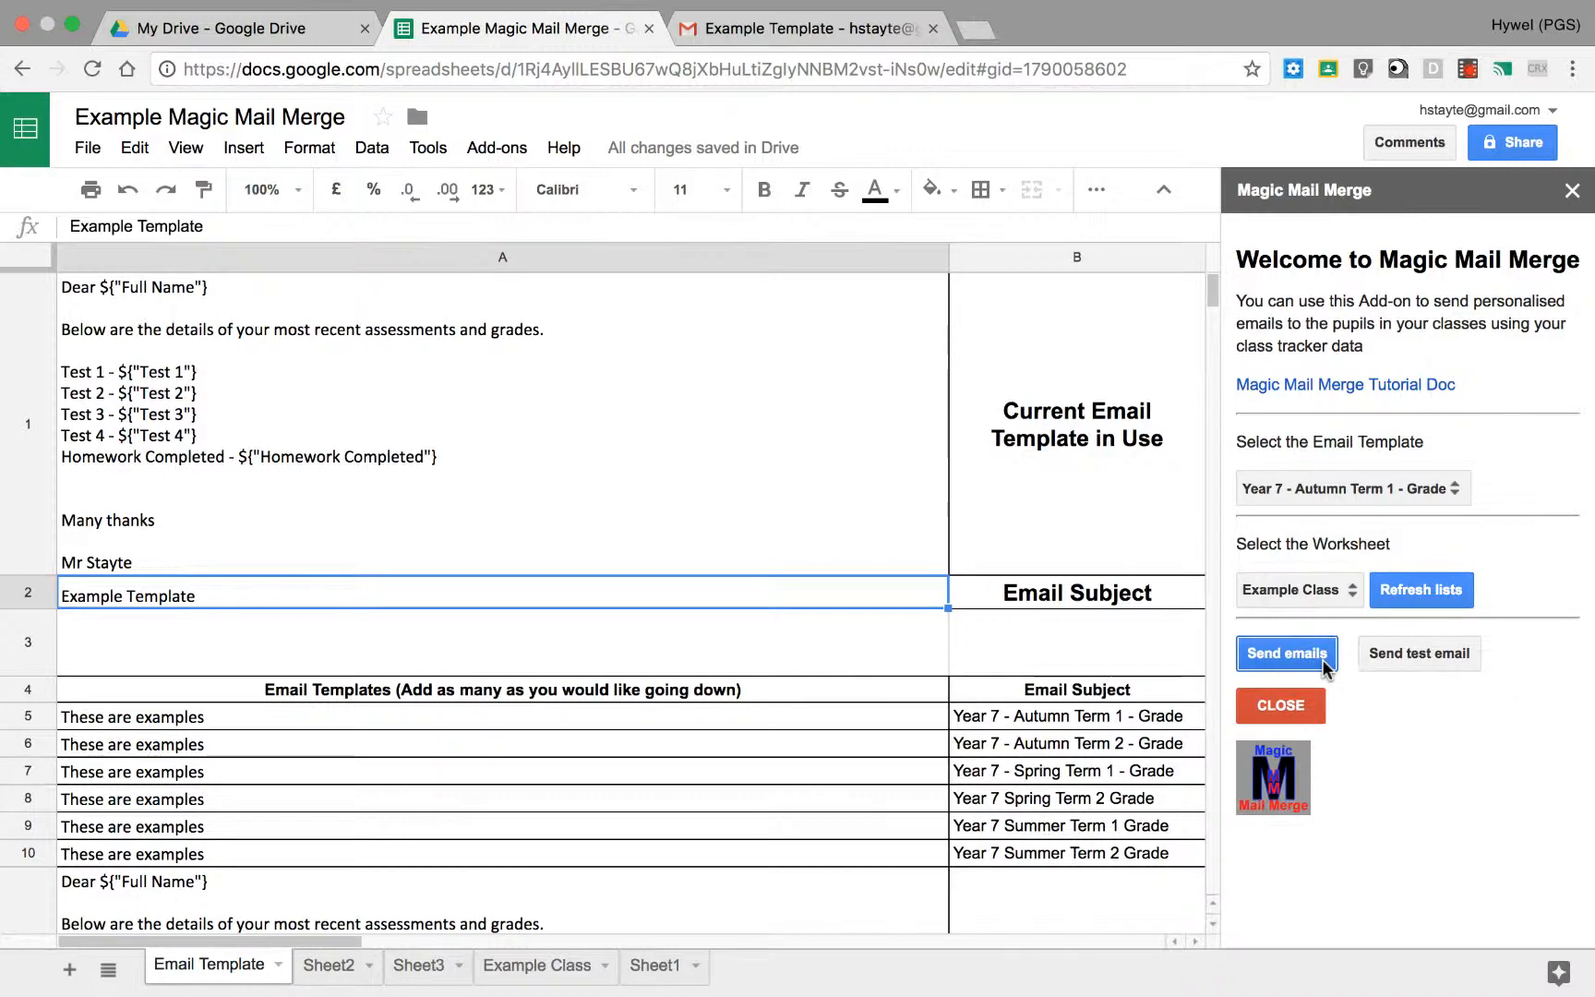
left_click(517, 968)
left_click_drag(422, 943, 707, 942)
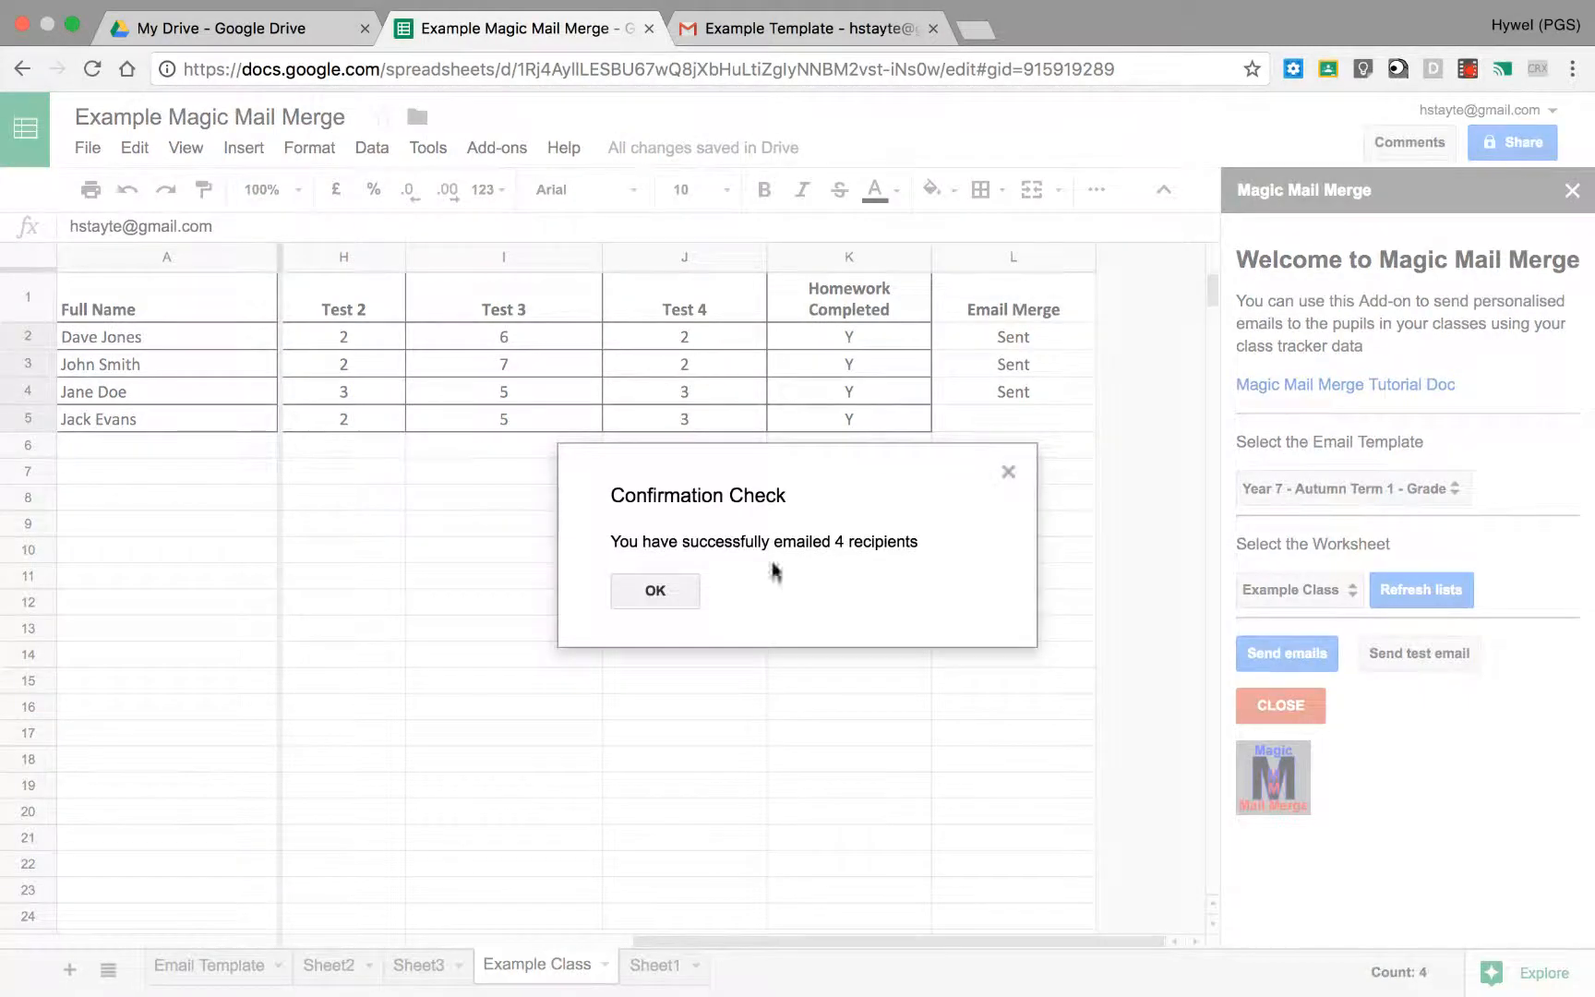
left_click(657, 596)
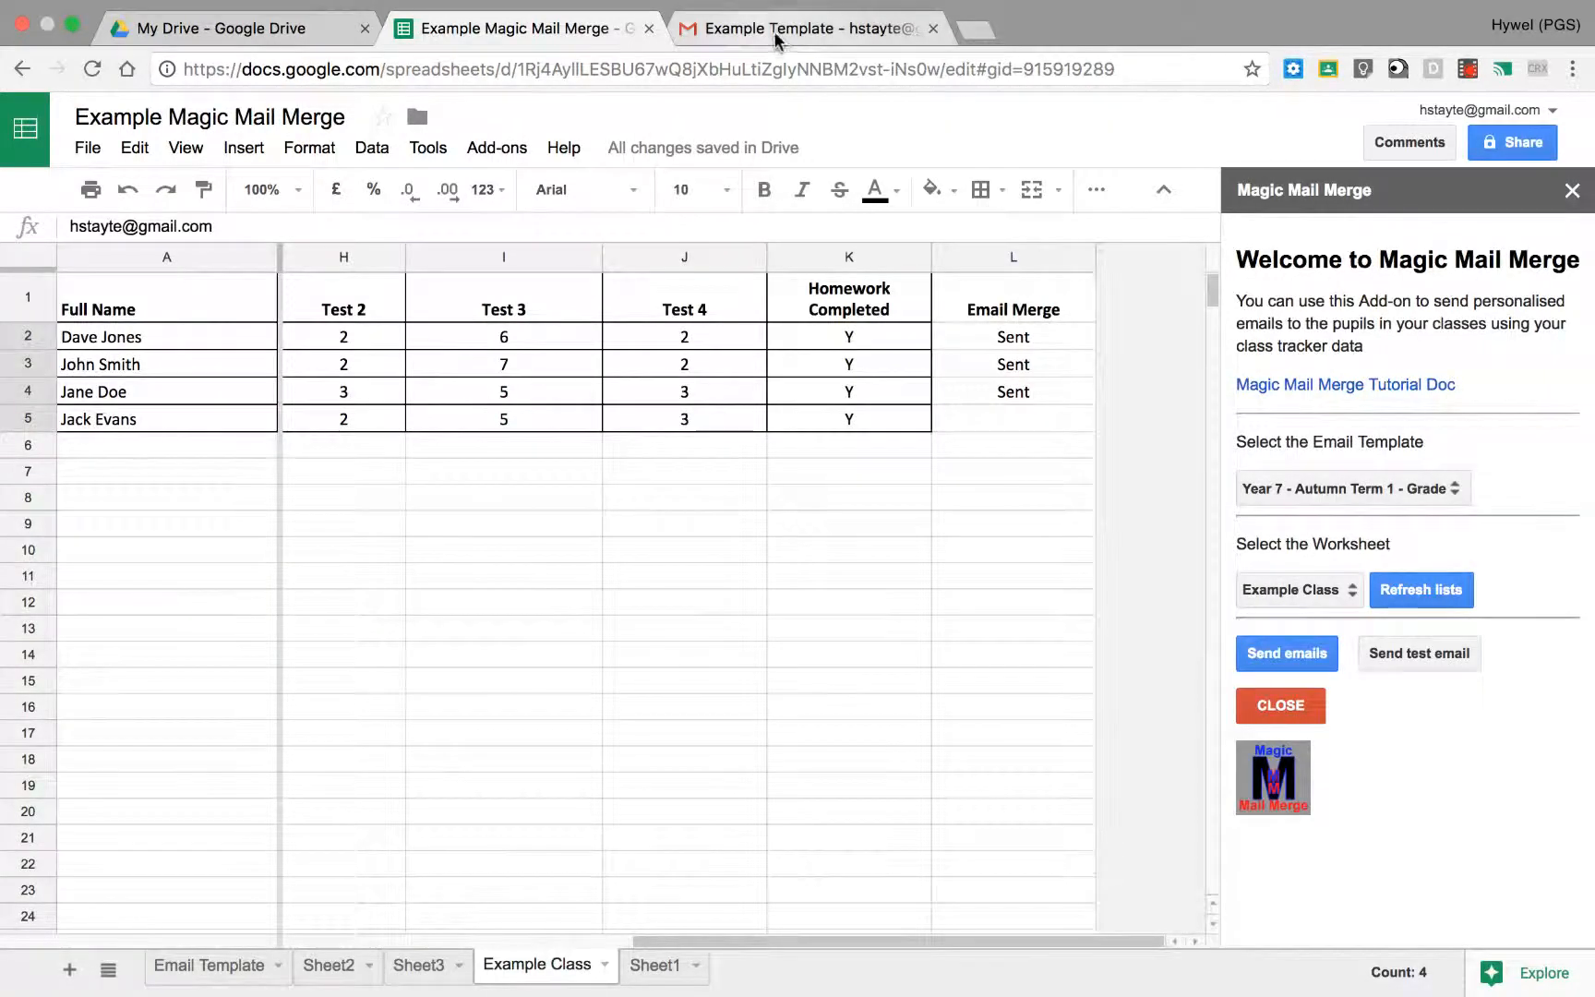
Step: Switch to Gmail to read the pupils' merged emails one by one, and return to the spreadsheet's Email Merge column
left_click(744, 30)
left_click(301, 200)
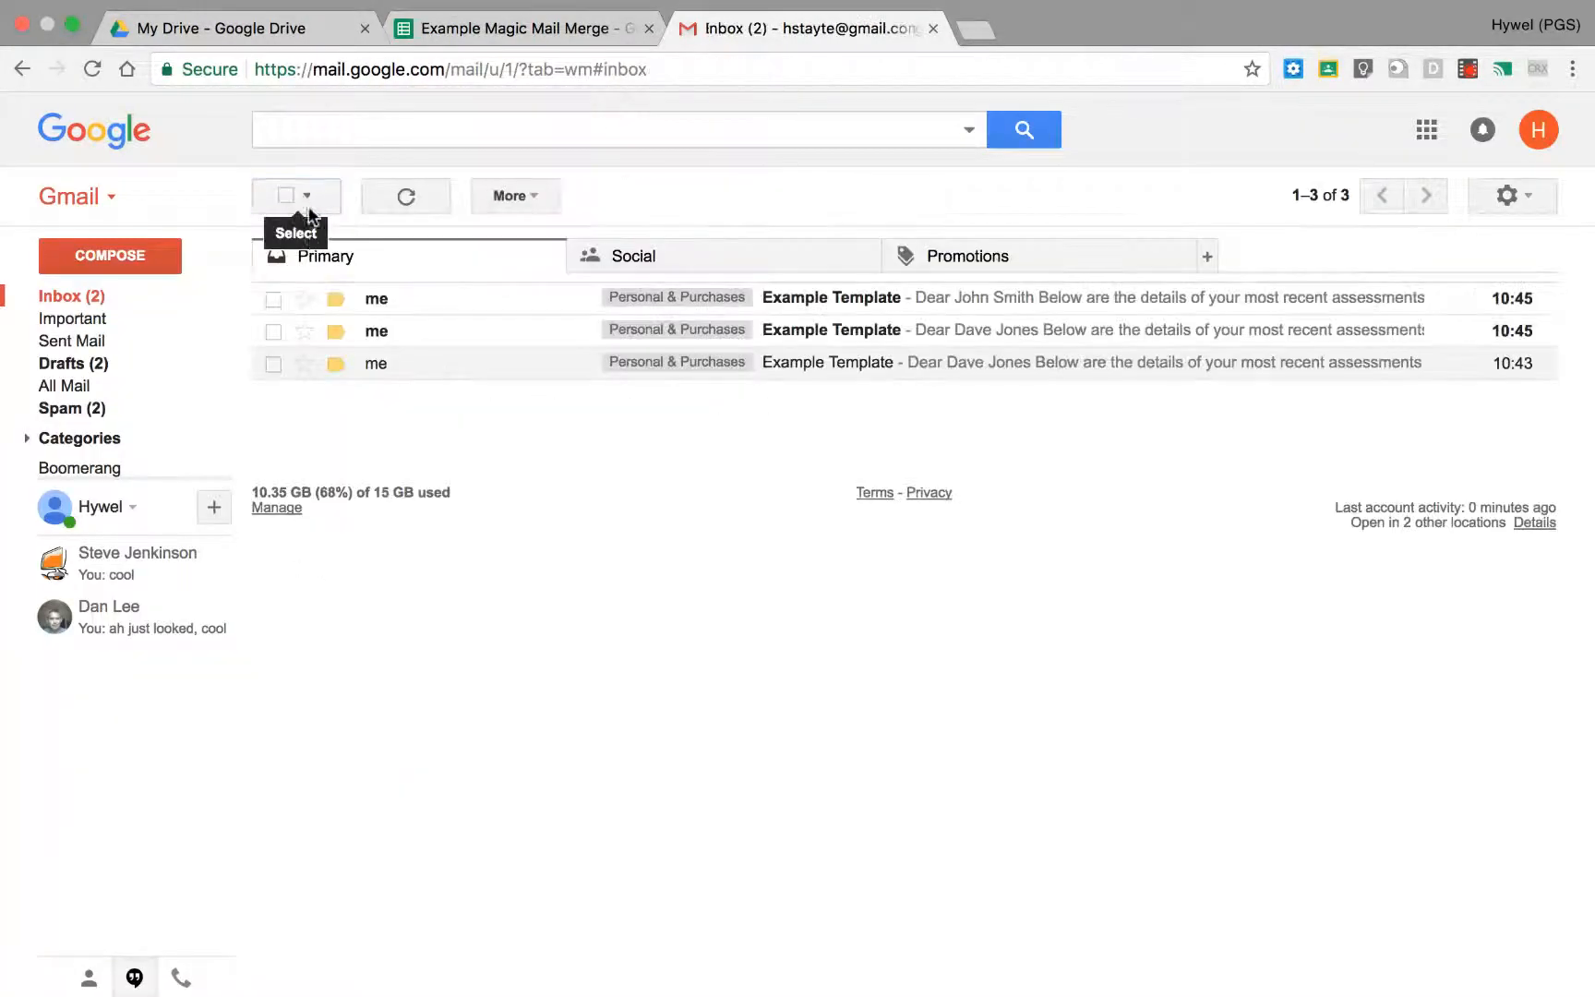
left_click(83, 297)
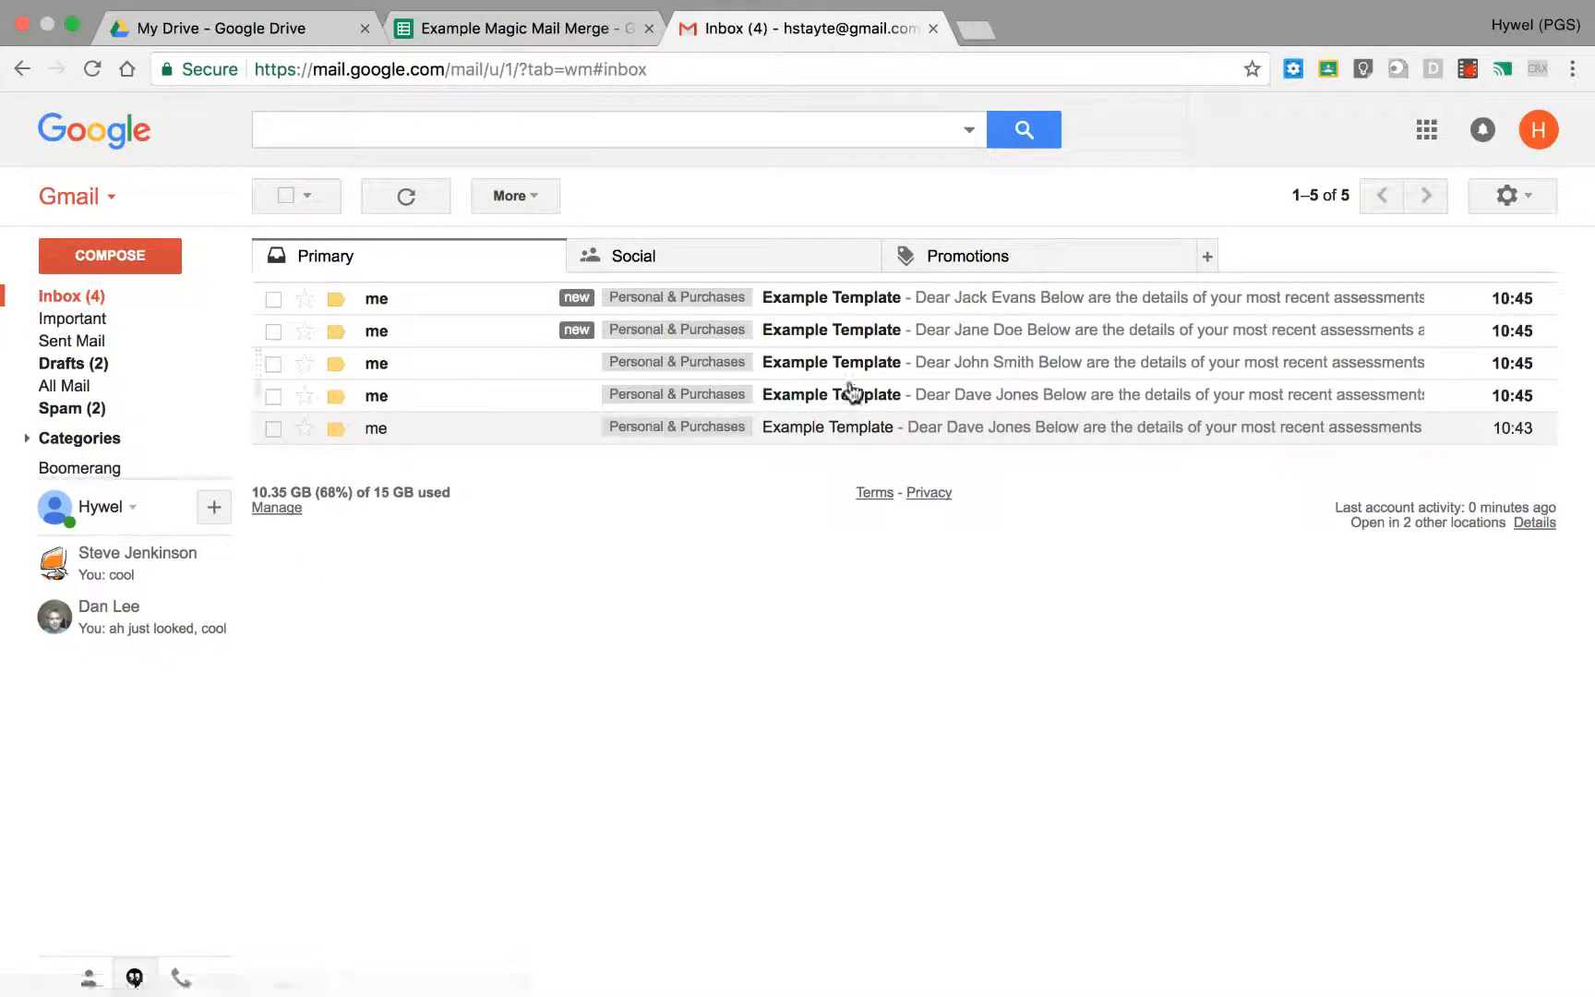
left_click(457, 304)
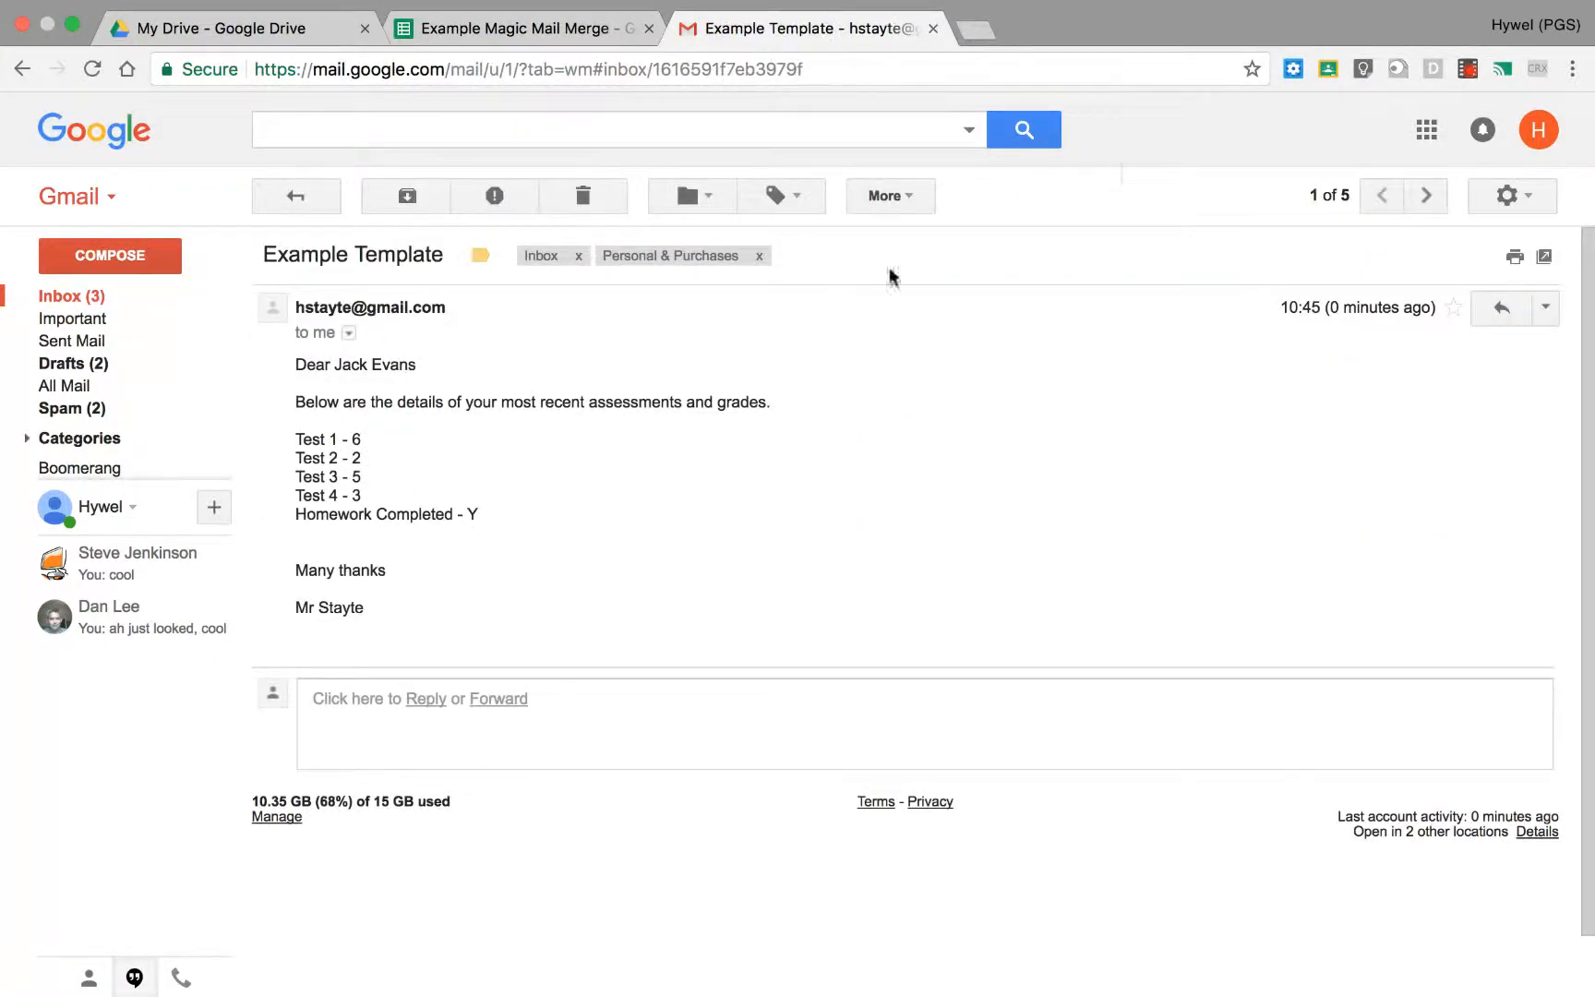
left_click(1441, 198)
left_click(1442, 199)
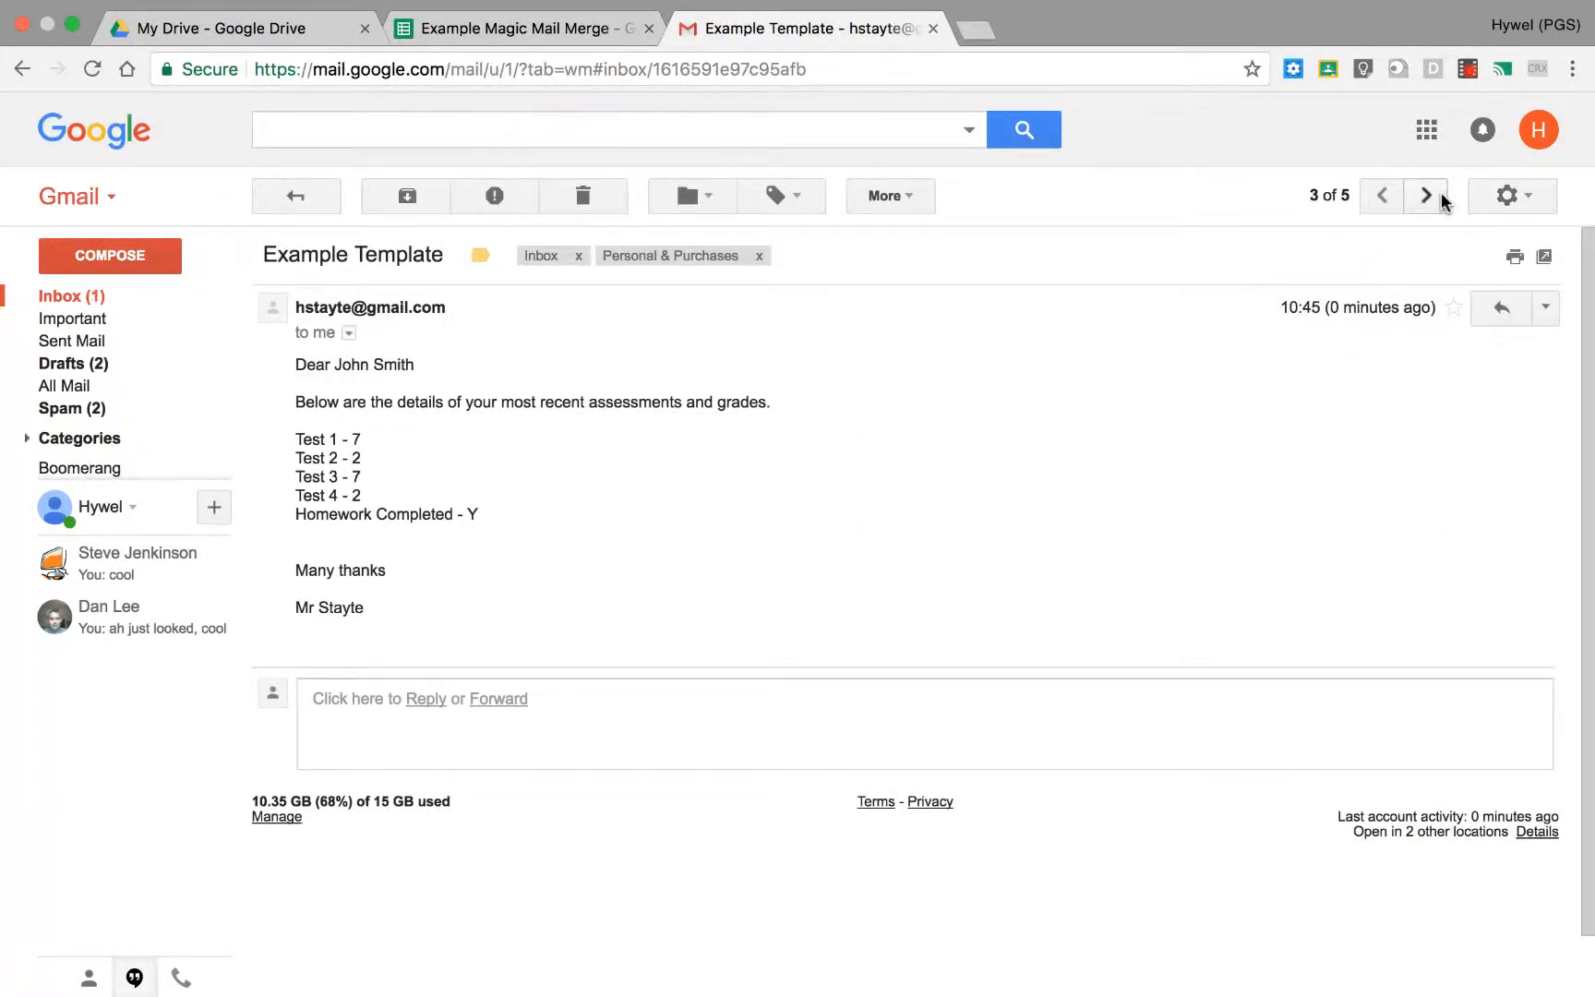
left_click(1443, 198)
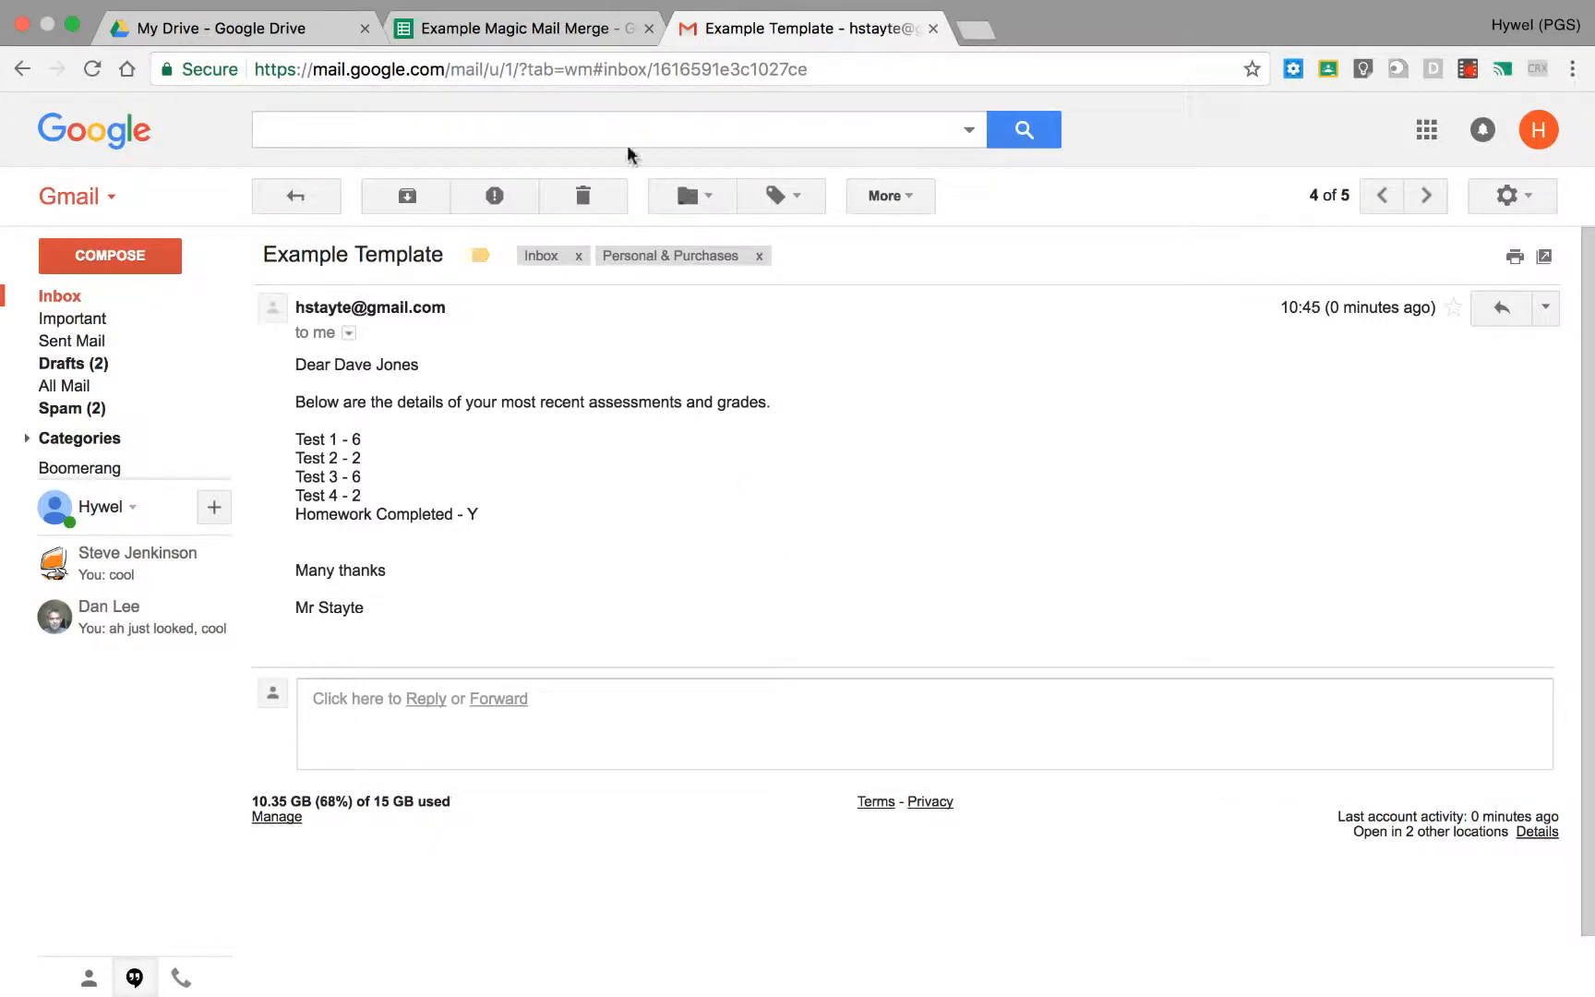
left_click(565, 25)
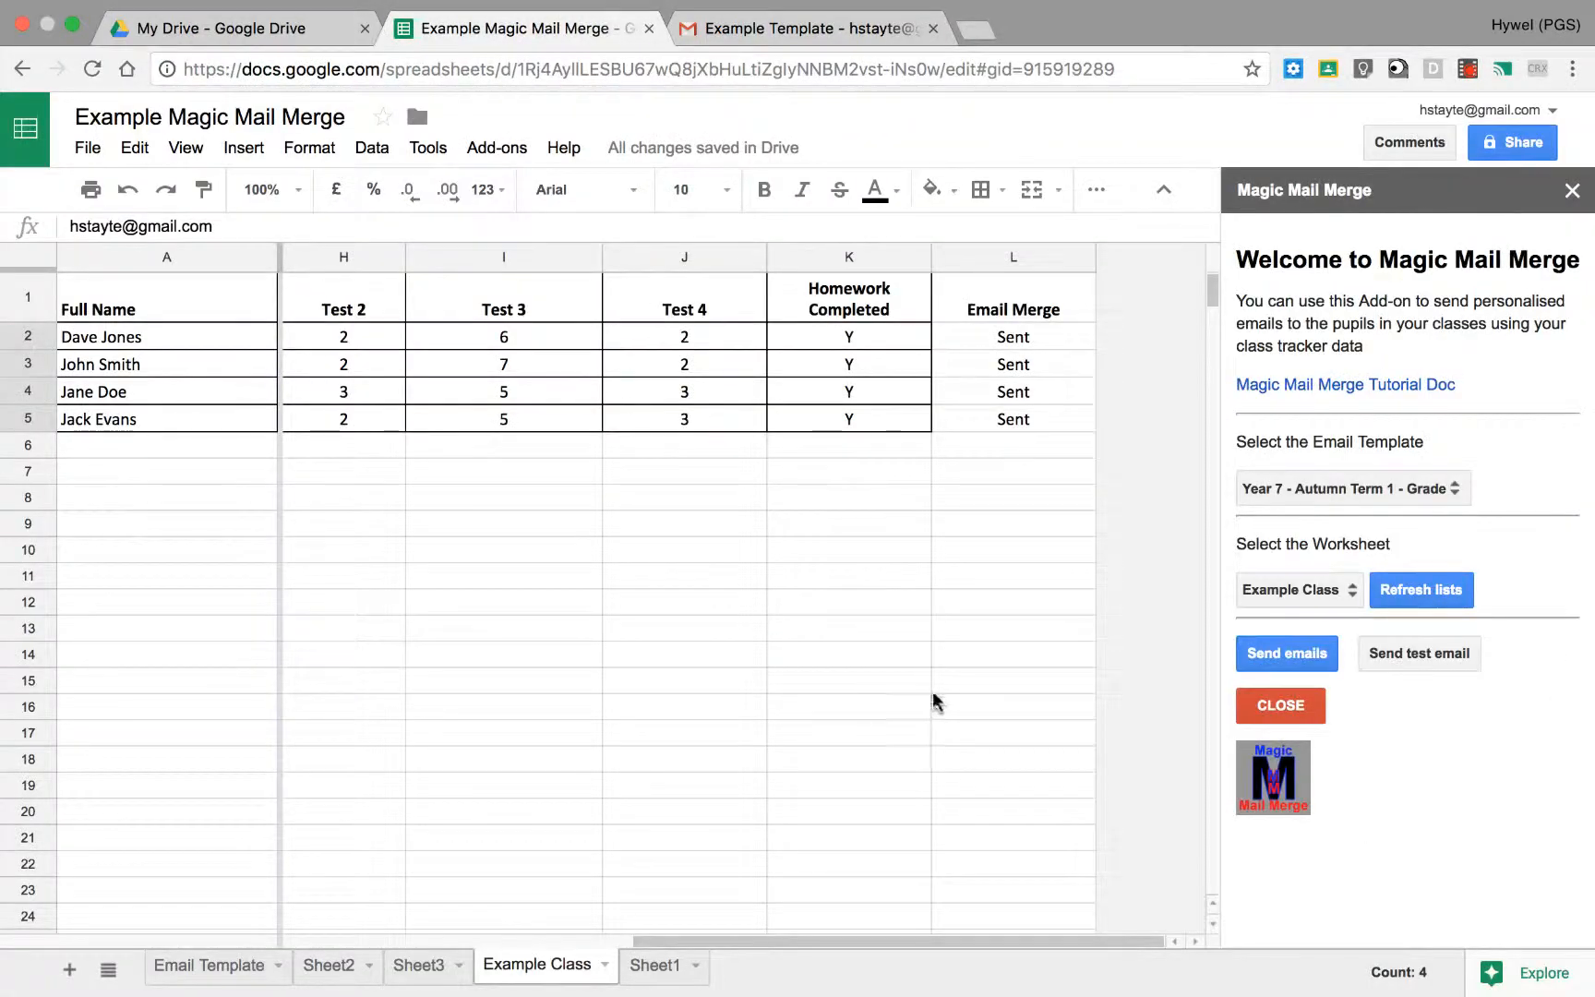